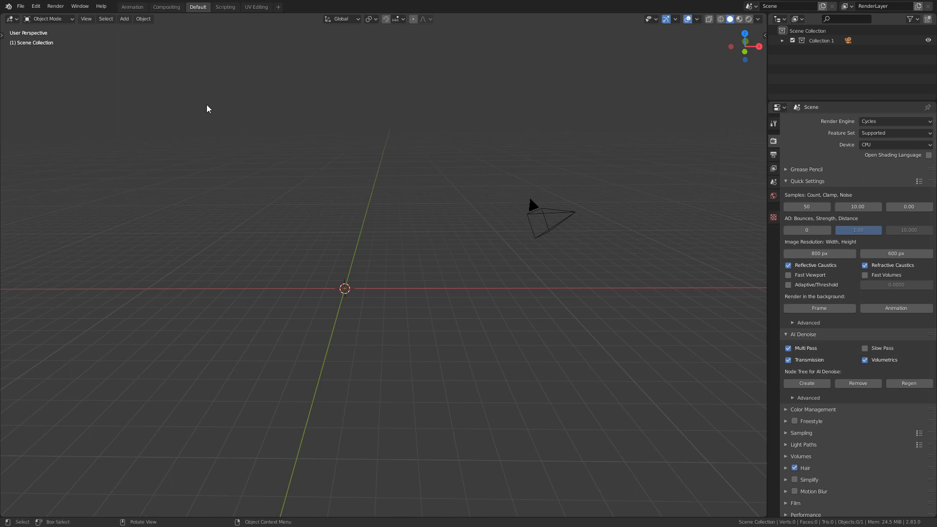
Step: Switch to the Compositing workspace and set its large upper area to the SceneCity node editor
left_click(164, 7)
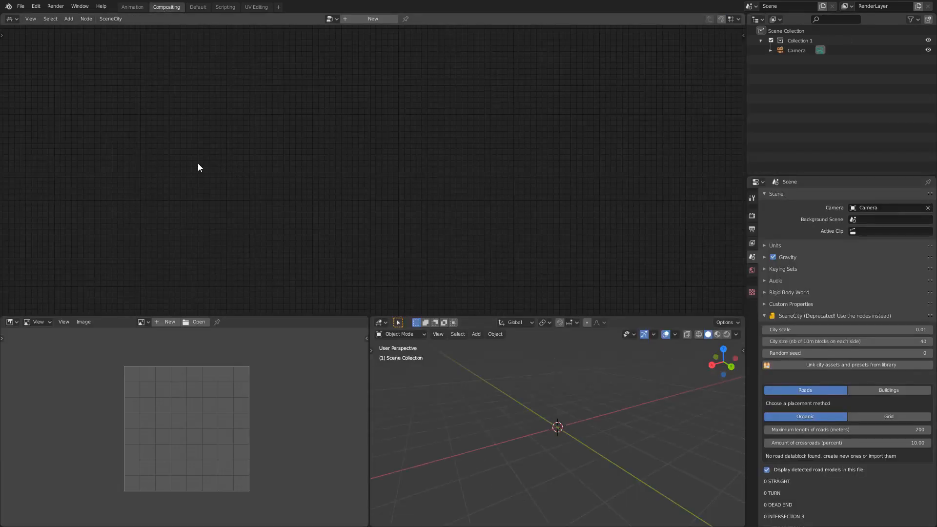
left_click(9, 19)
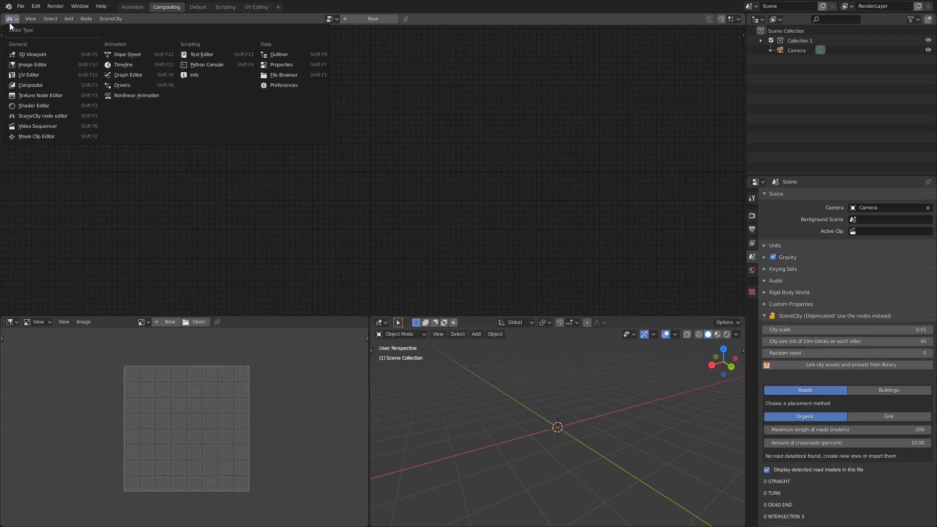
left_click(66, 116)
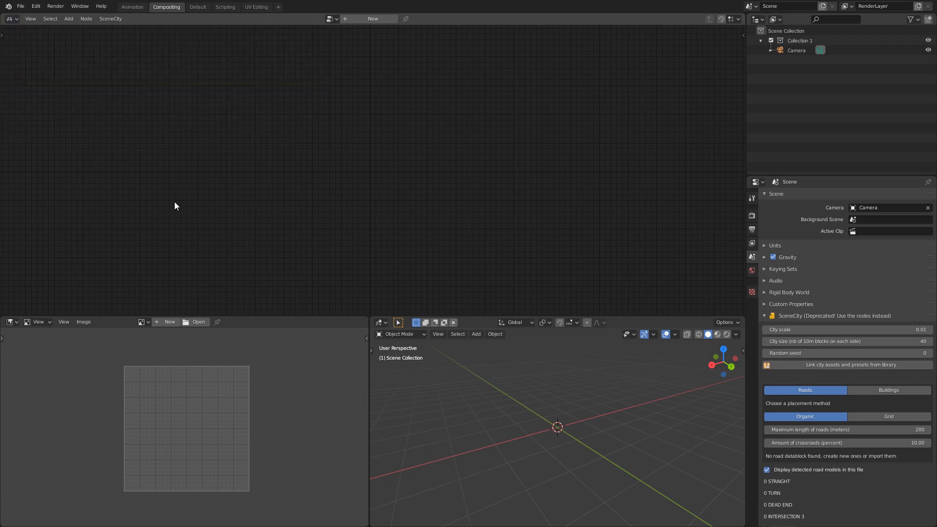
Step: Link the SceneCity city assets and presets from the library, and collapse the SceneCity assets and collections entry in the outliner
left_click(115, 19)
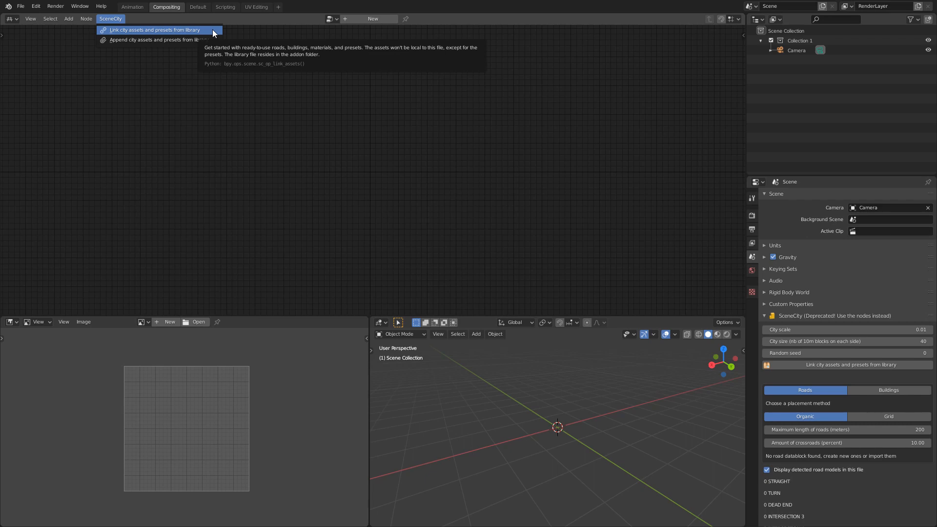
left_click(182, 29)
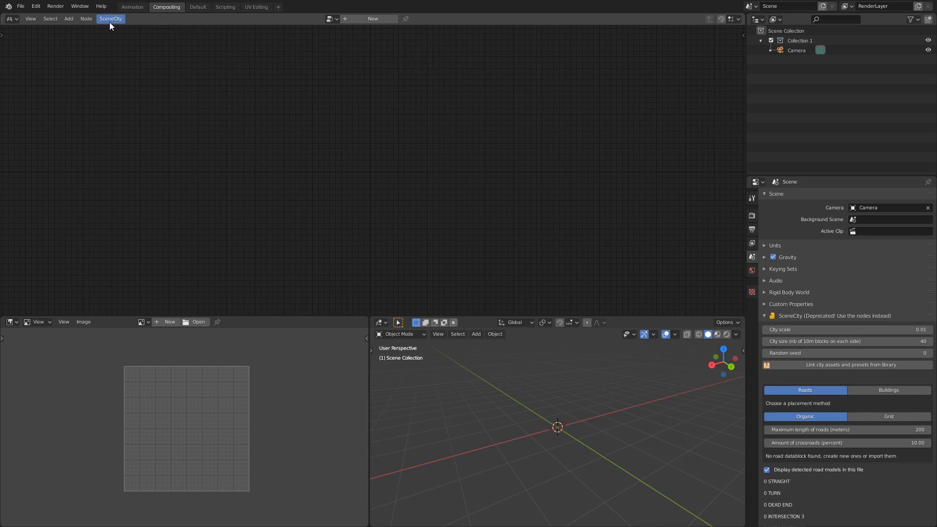
left_click(110, 21)
left_click(20, 6)
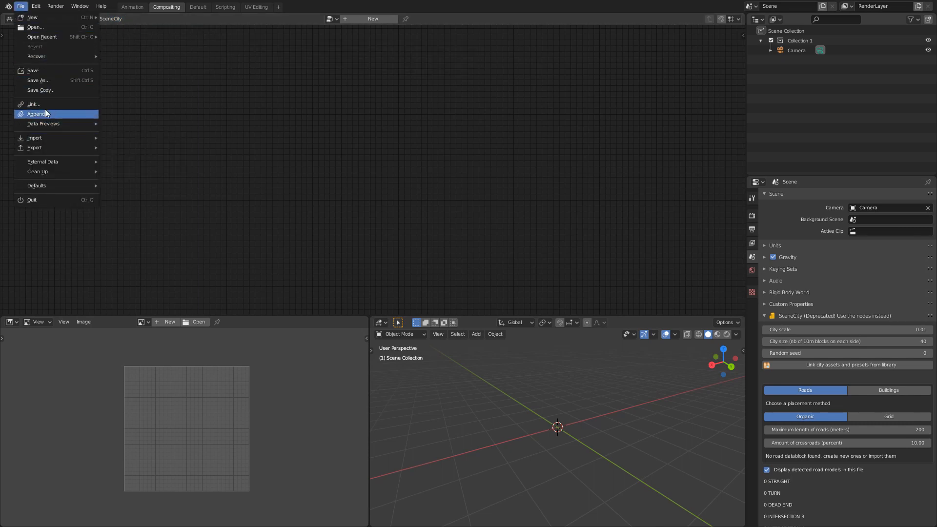
left_click(116, 19)
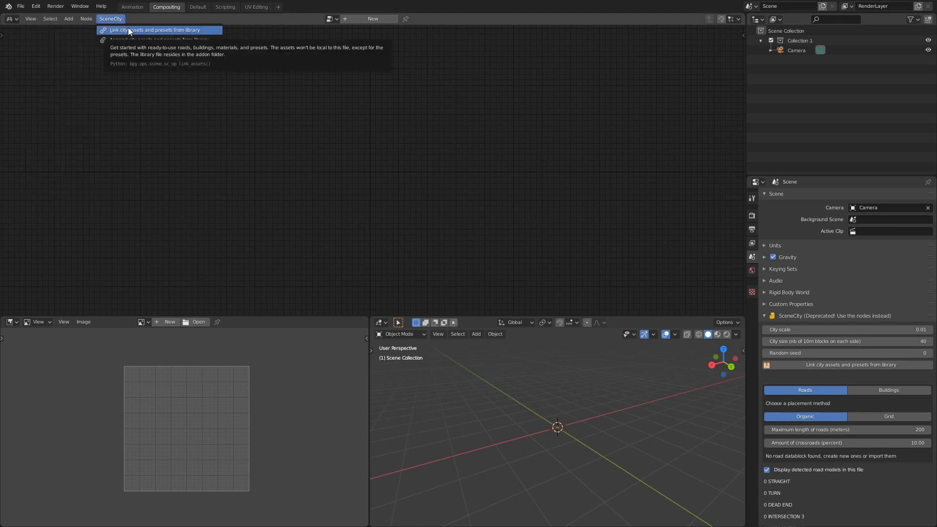
left_click(175, 29)
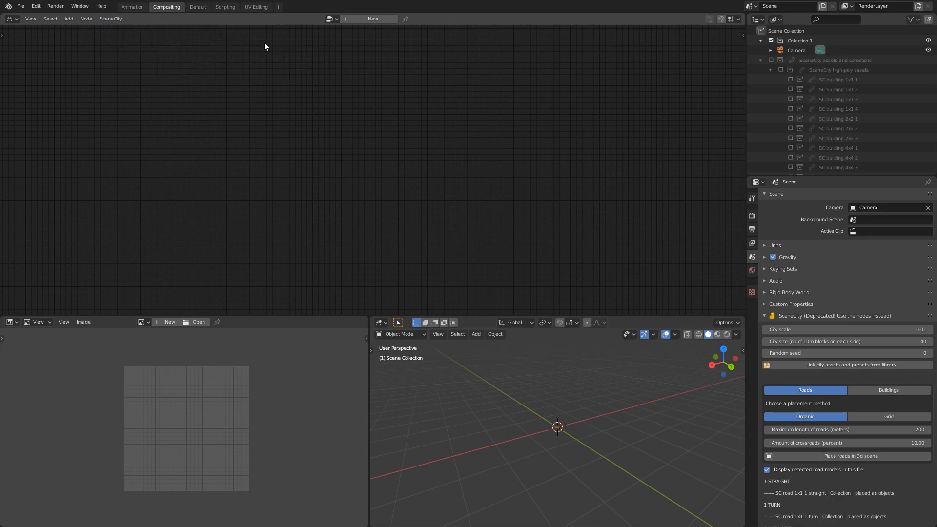
left_click(760, 60)
Step: Load the Free-form roads preset as the node tree in the SceneCity node editor
left_click(331, 18)
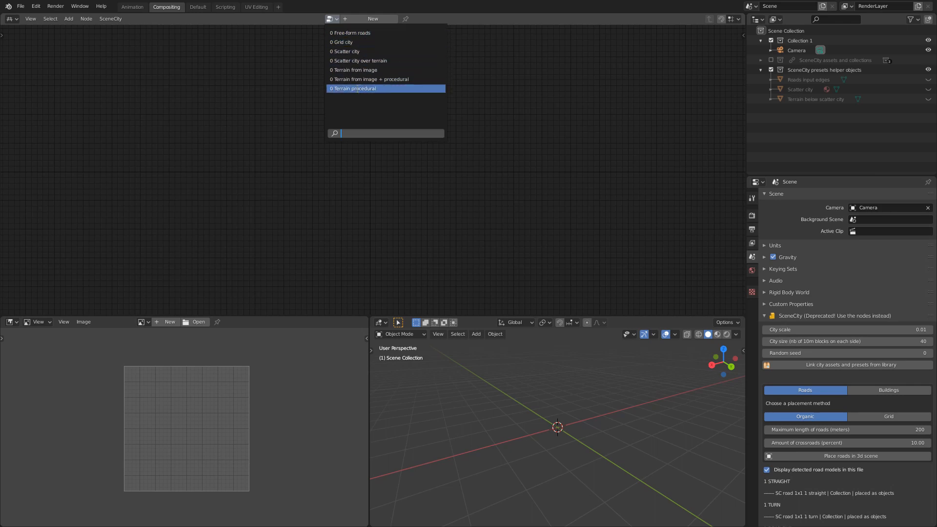
left_click(375, 34)
middle_click_drag(287, 54, 359, 297)
scroll(366, 181, "down", 4)
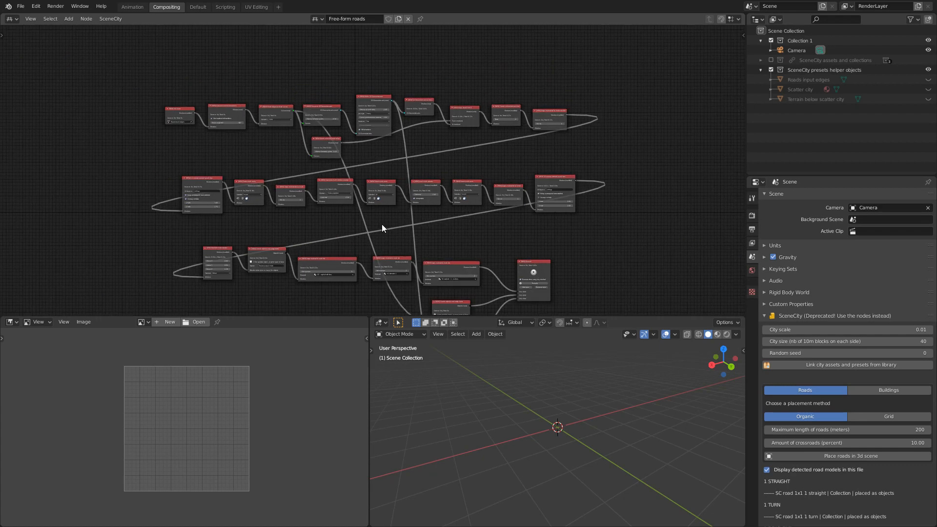
middle_click_drag(366, 181, 359, 166)
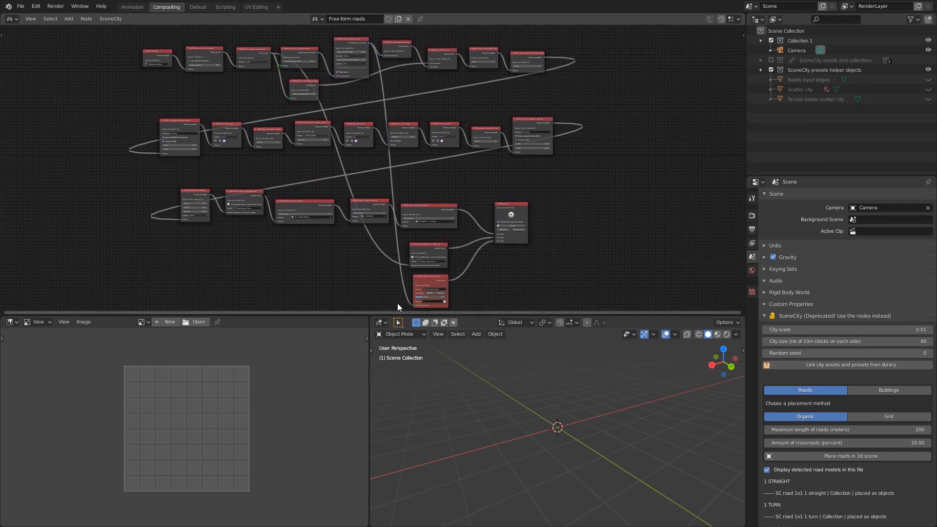
Step: Maximize the node editor and fit the whole Free-form roads node tree in it
key("space")
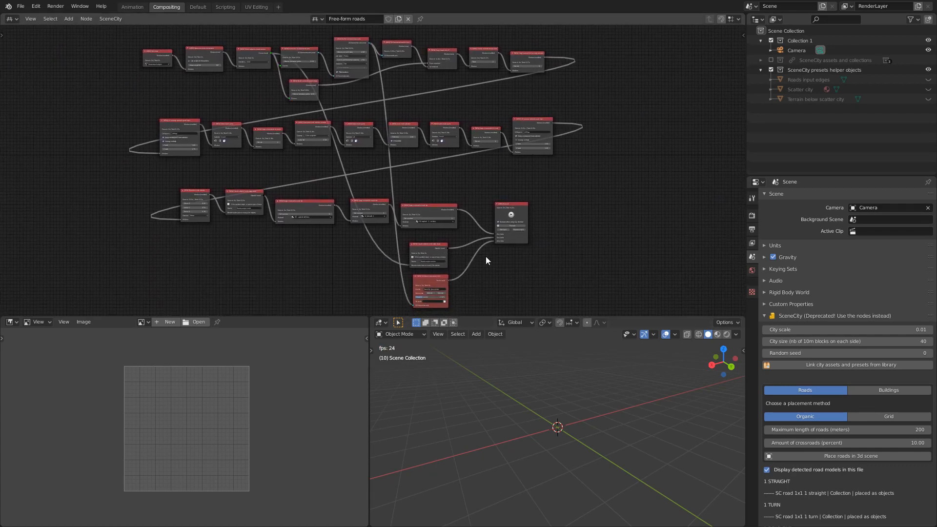
key("space")
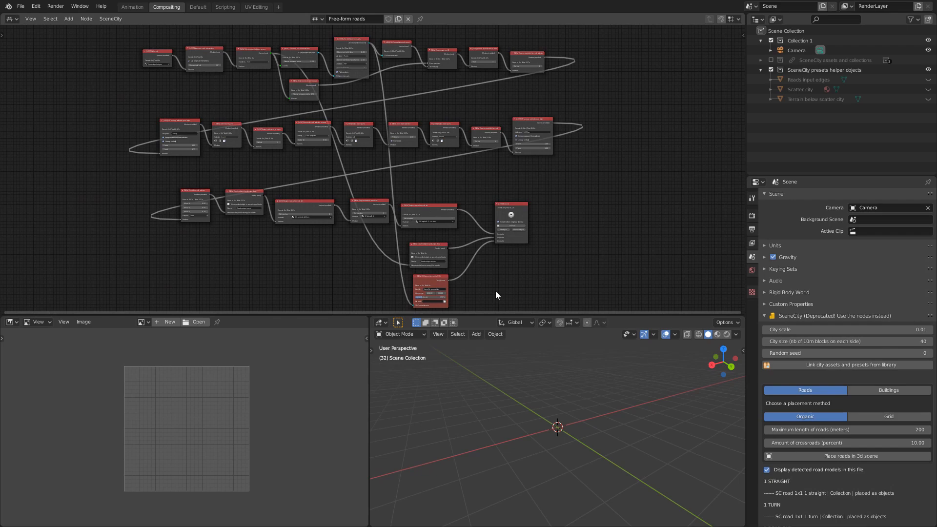
key("ctrl+space")
key("Home")
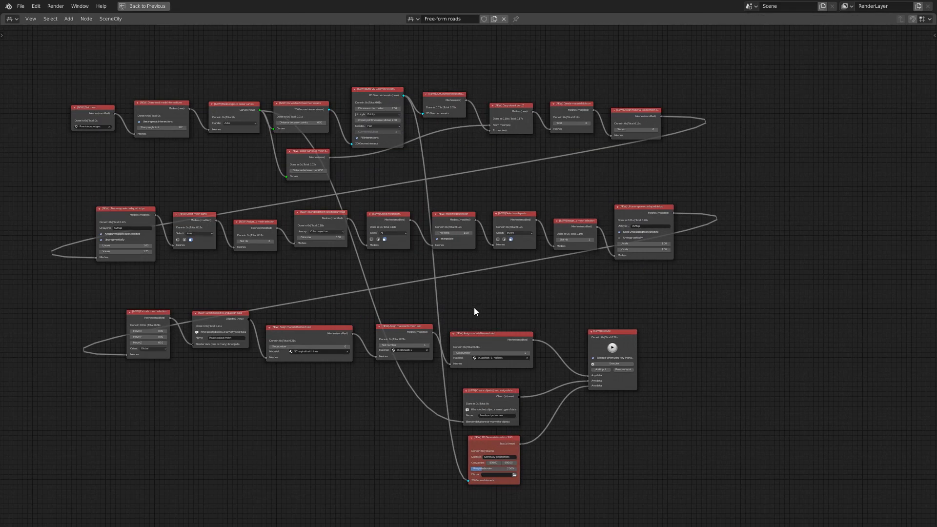
middle_click_drag(474, 307, 504, 307)
scroll(171, 143, "up", 2)
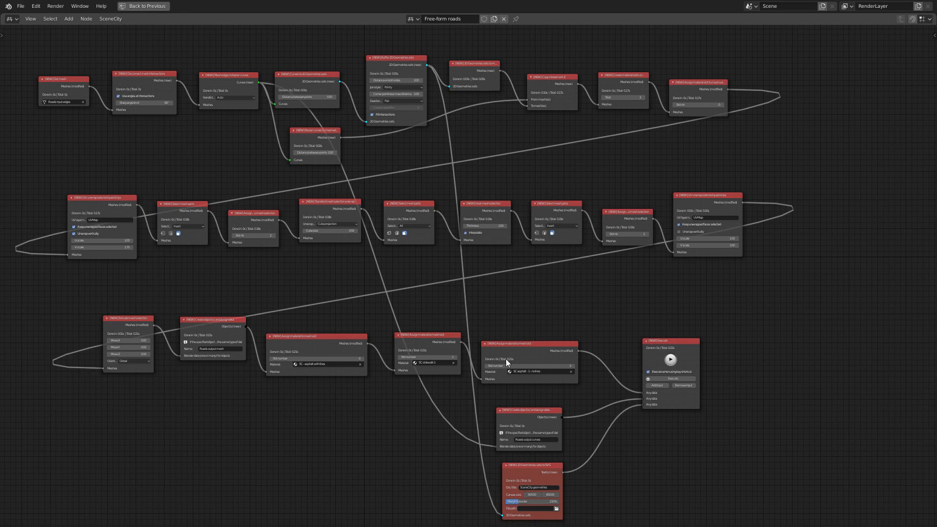
Step: Disconnect the curve object and SVG nodes from the Execute node, and remove its two unused inputs
left_click_drag(669, 346, 691, 353)
scroll(671, 377, "up", 3)
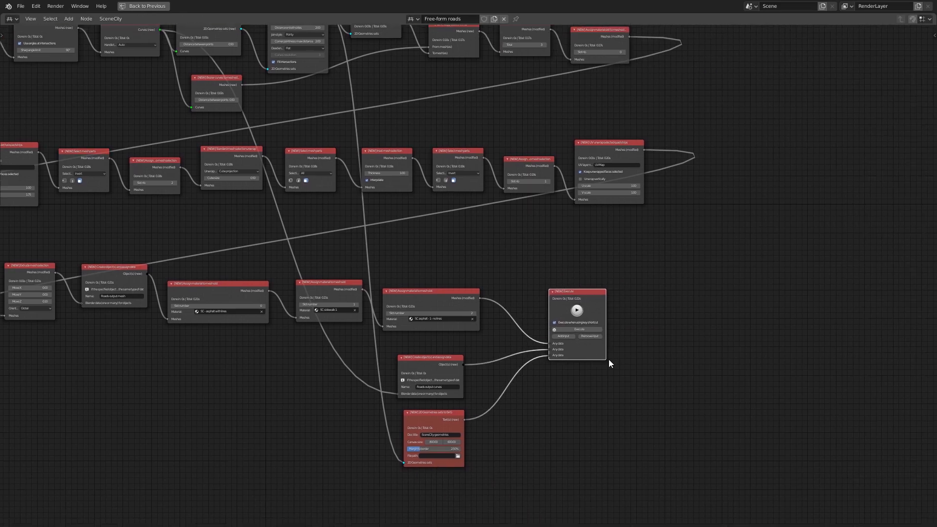
middle_click_drag(831, 371, 563, 243)
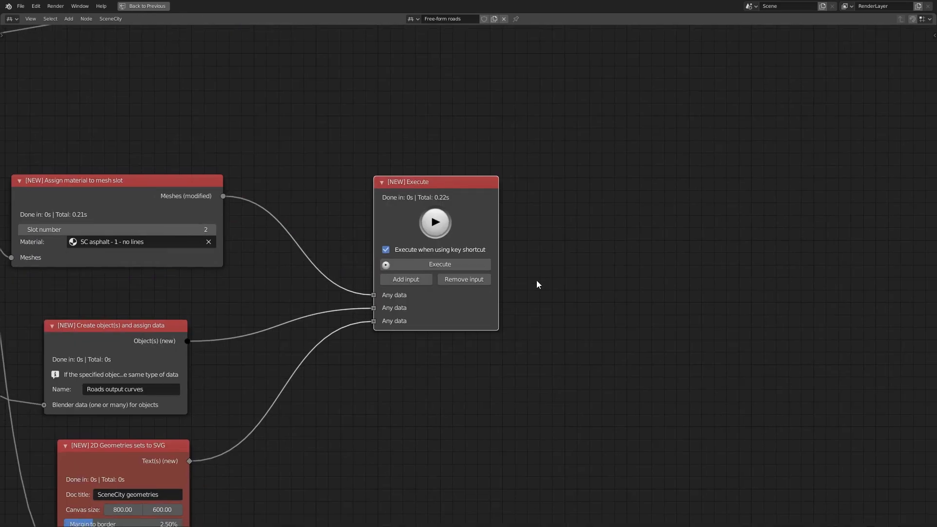
scroll(545, 319, "up", 3)
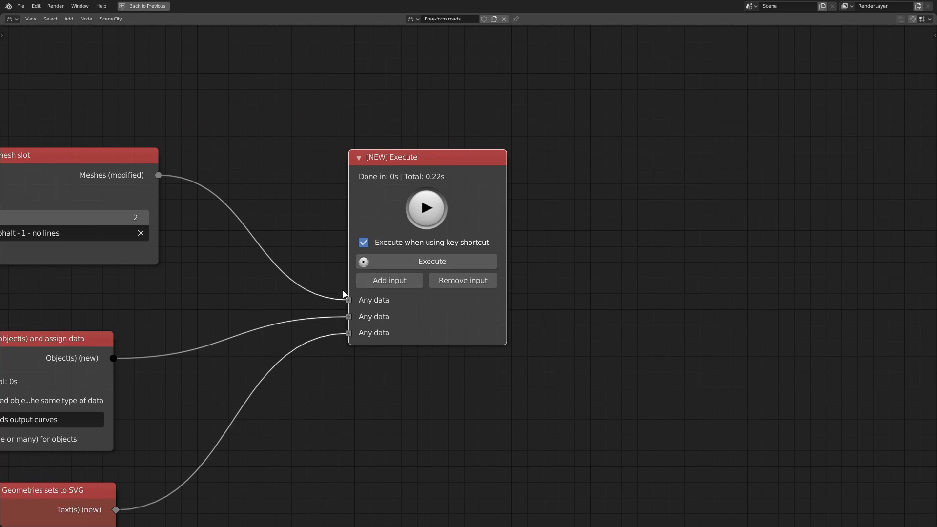
scroll(285, 257, "down", 1)
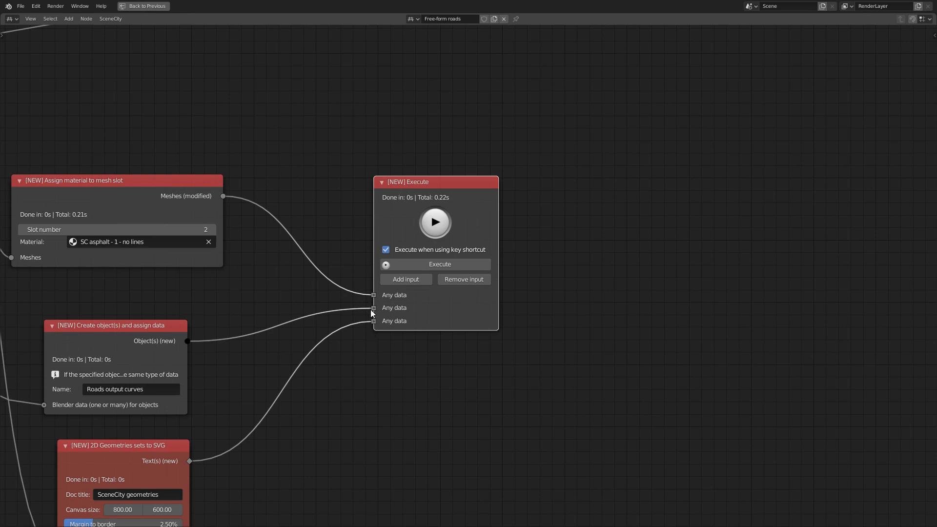
left_click_drag(374, 308, 347, 356)
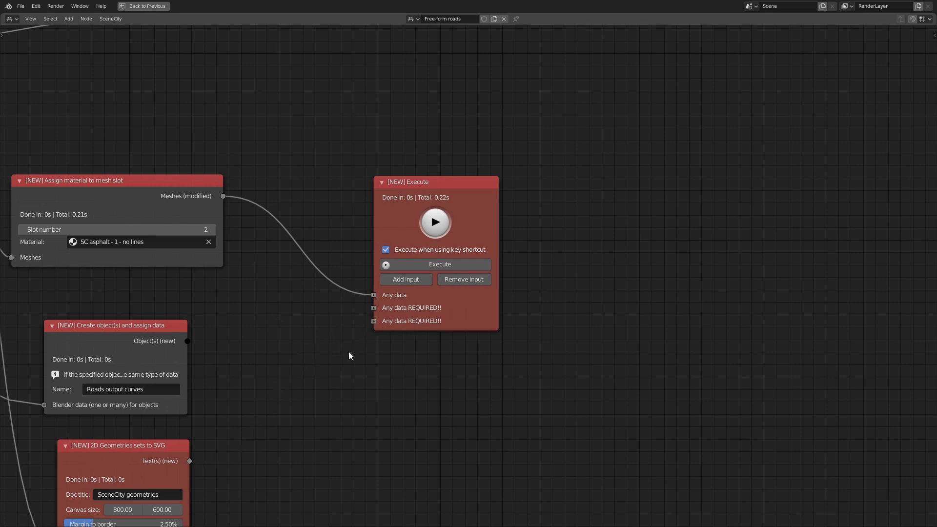
left_click(464, 279)
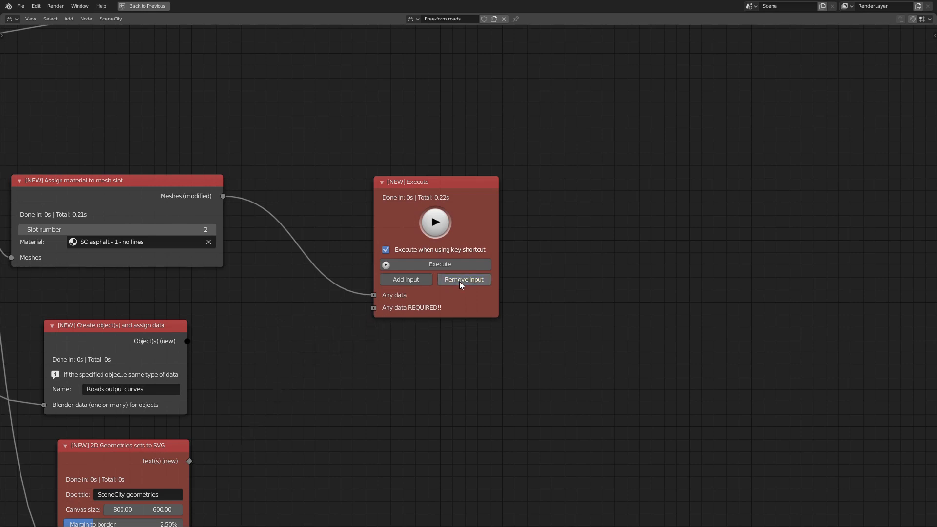
left_click(464, 279)
Step: Bring the whole road node tree into view and restore the node editor from full screen to the split layout
scroll(313, 240, "down", 5)
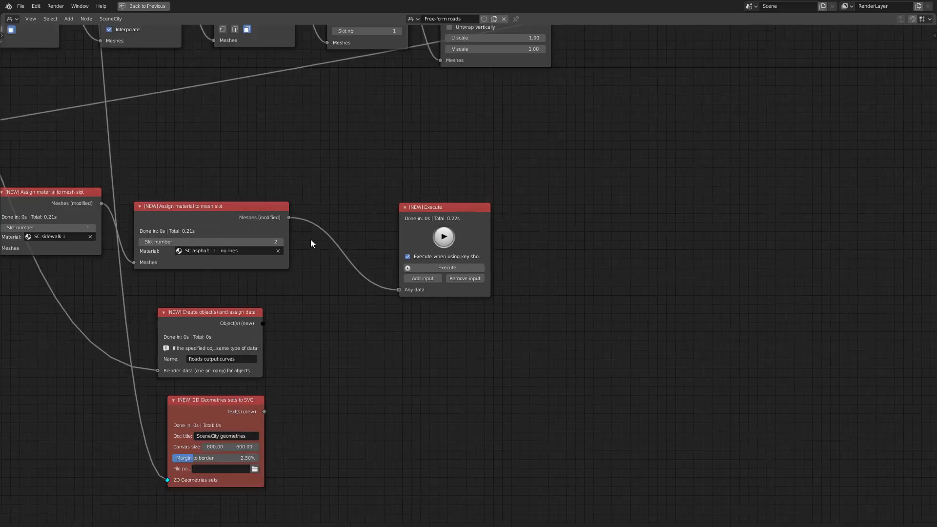
middle_click_drag(328, 223, 478, 365)
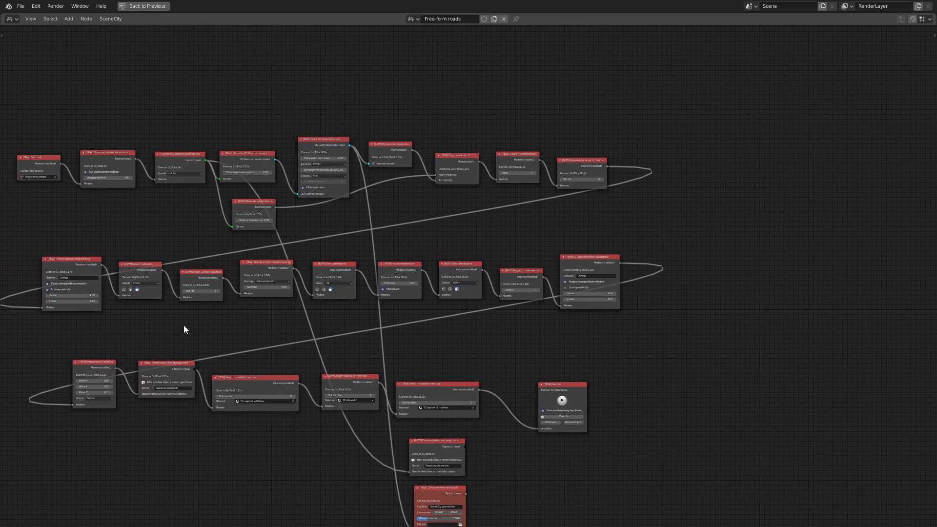
middle_click_drag(622, 432, 610, 305)
scroll(504, 357, "up", 10)
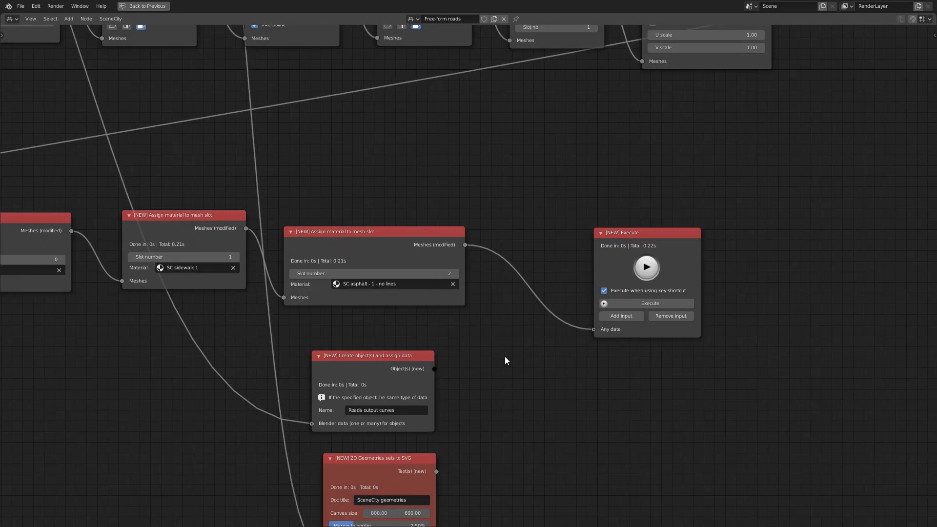
scroll(505, 356, "down", 10)
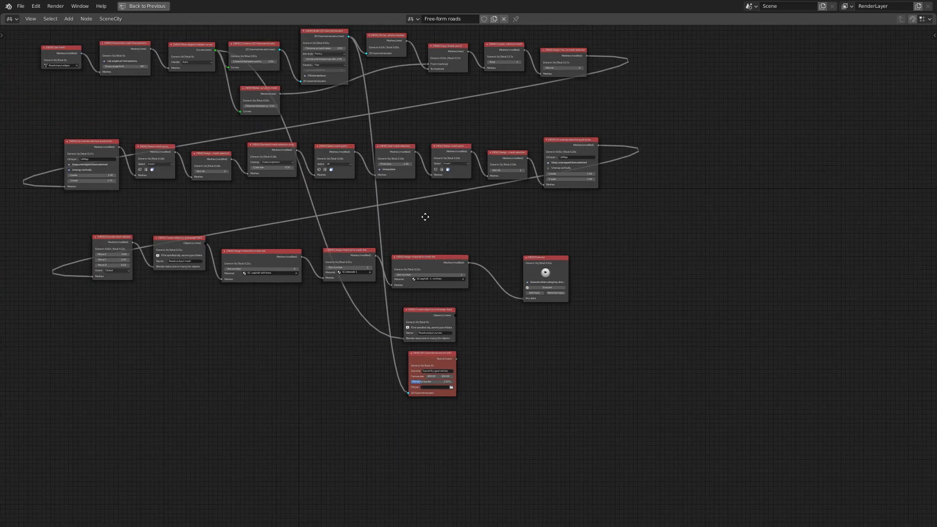
middle_click_drag(492, 199, 546, 284)
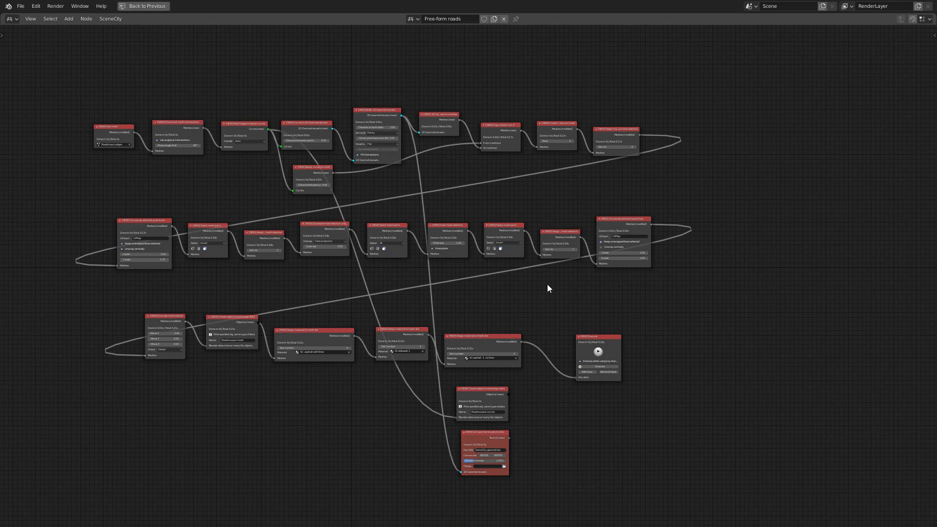
key("ctrl+space")
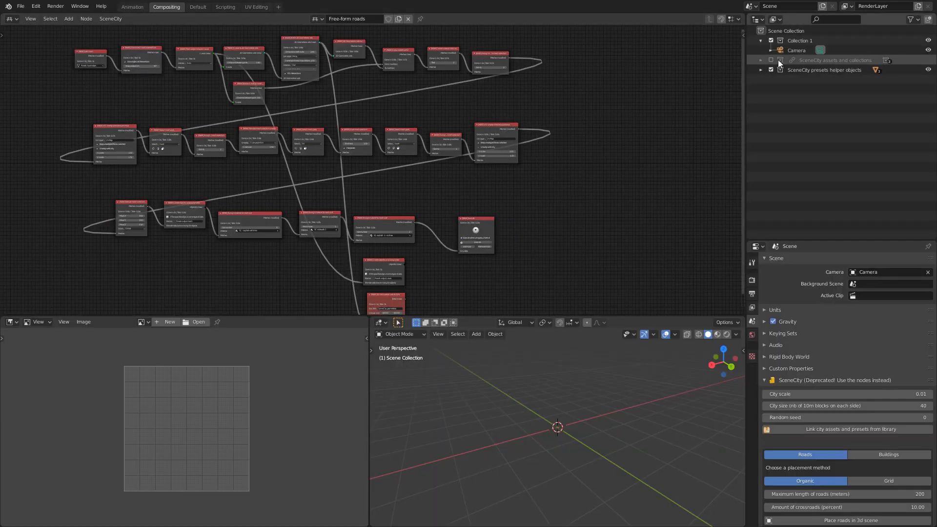
Step: Expand the SceneCity presets helper objects collection, and unhide and select the Roads input edges object
left_click(829, 61)
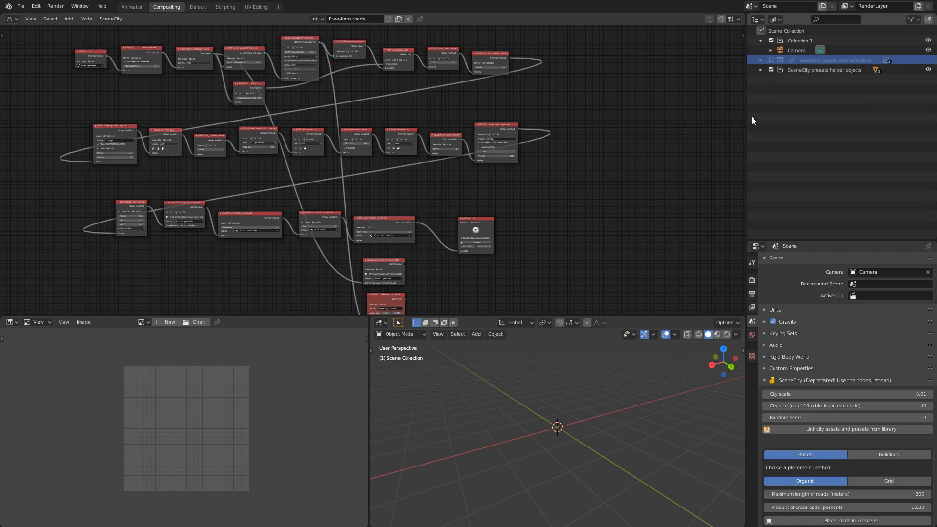
left_click(818, 71)
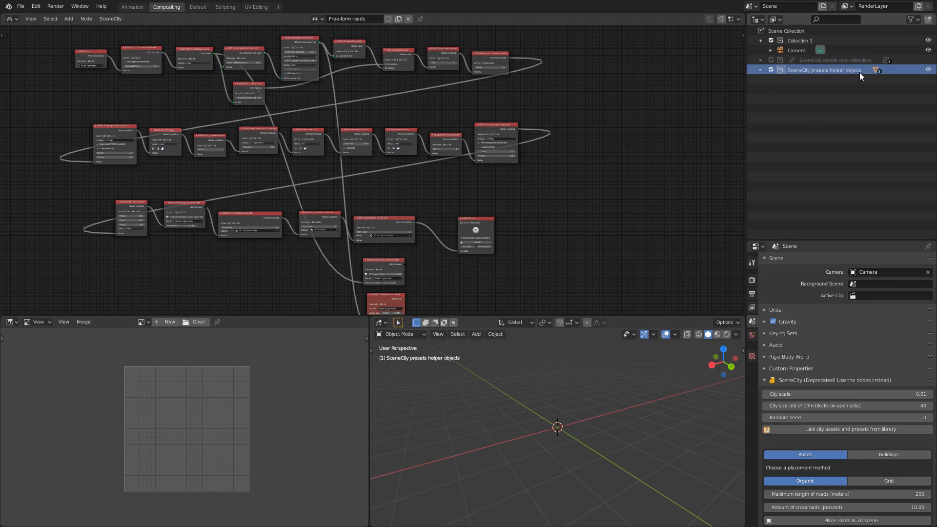
left_click(760, 71)
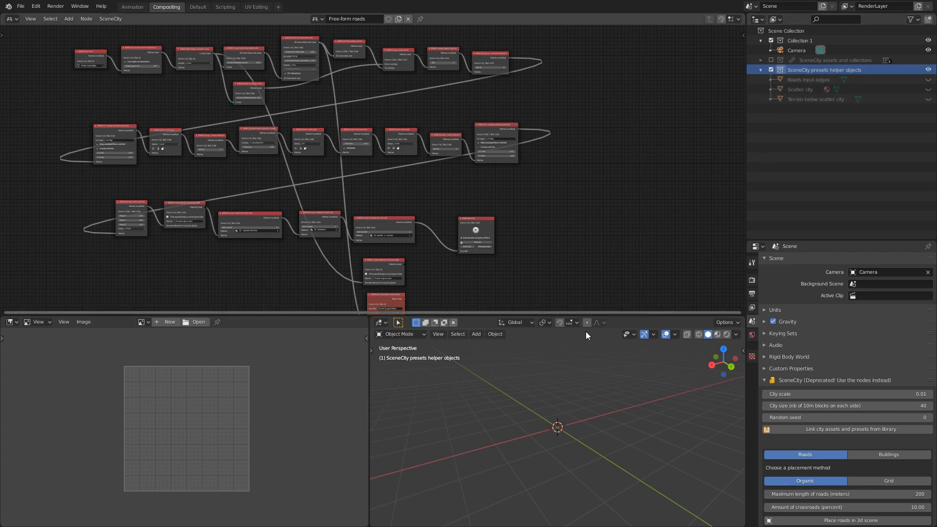
left_click(928, 79)
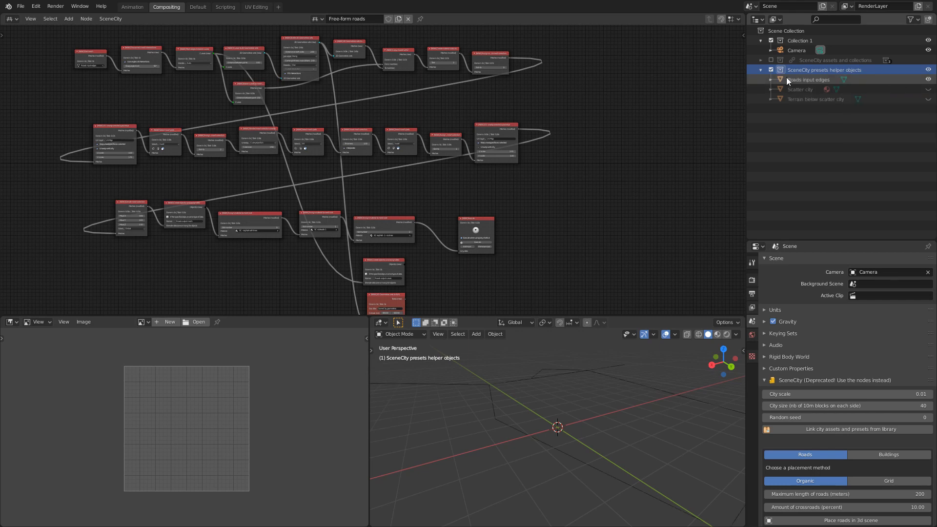
left_click(520, 436)
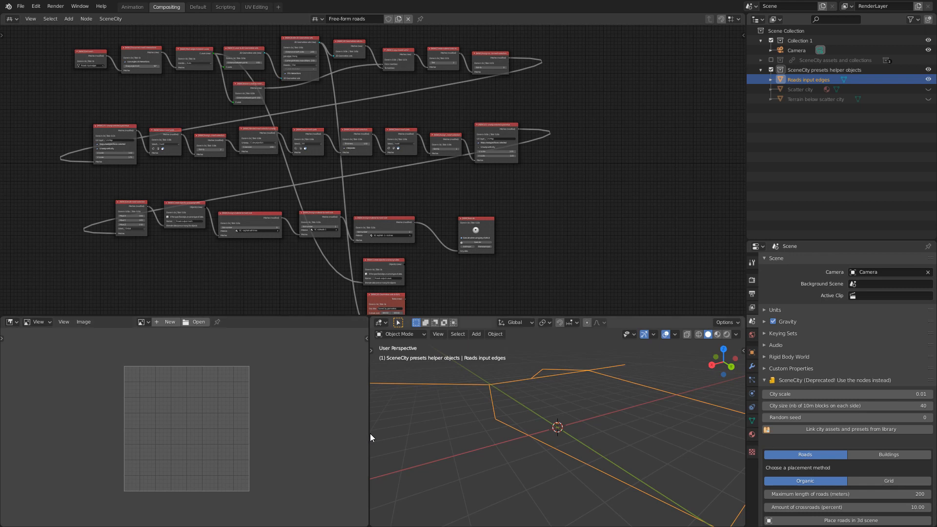
Step: Widen the 3D viewport and enter Edit Mode on Roads input edges with the entire edge network selected
left_click_drag(370, 433, 234, 431)
key("Tab")
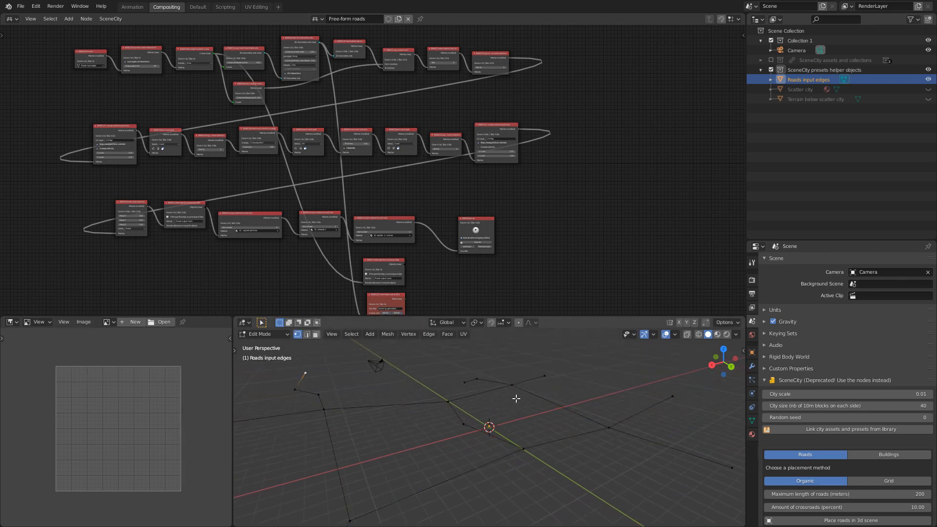
middle_click_drag(516, 398, 405, 420)
scroll(465, 420, "down", 3)
key("a")
scroll(447, 425, "up", 2)
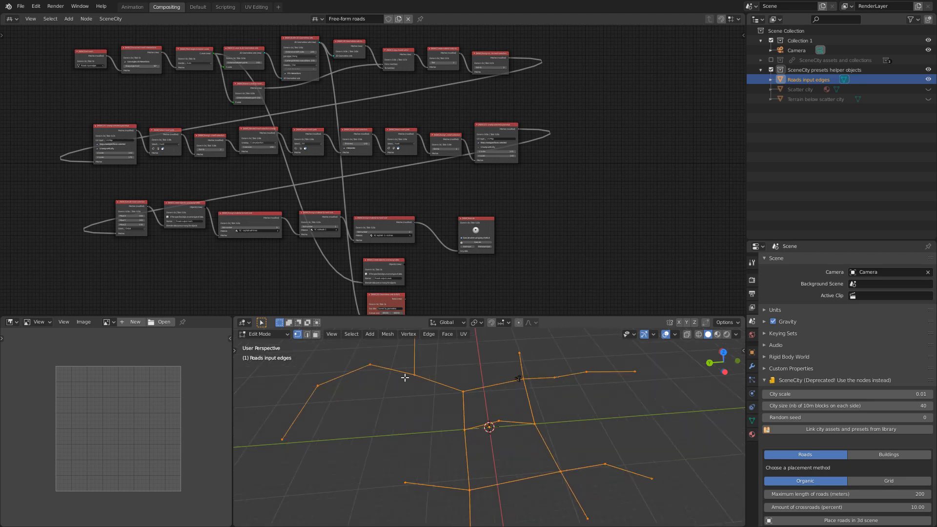
middle_click_drag(430, 450, 471, 409)
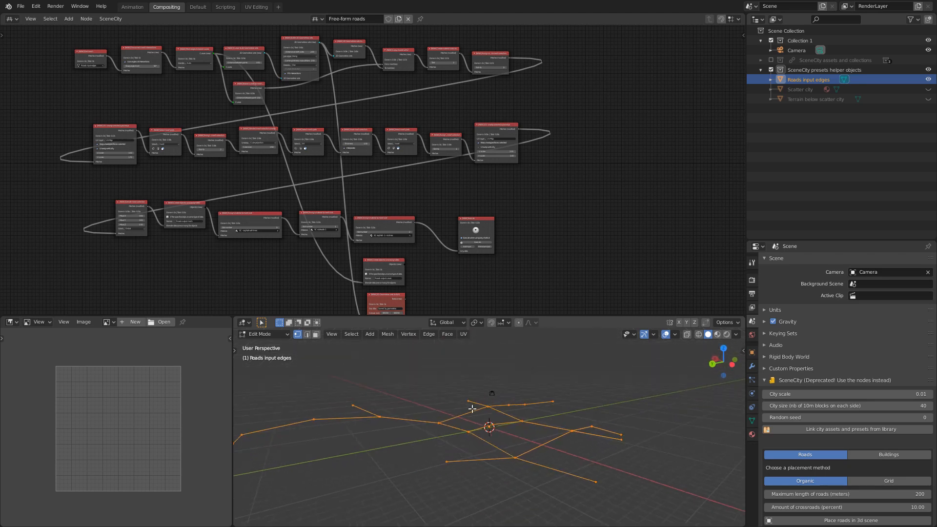
Step: Clear the mesh assigned to the Get mesh node at the start of the node tree
middle_click_drag(353, 441, 499, 439)
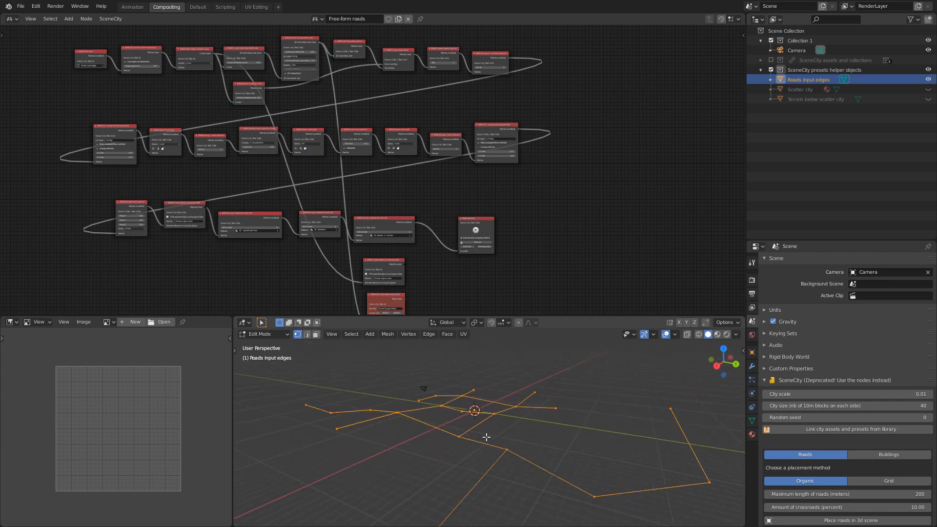
middle_click_drag(68, 124, 406, 221)
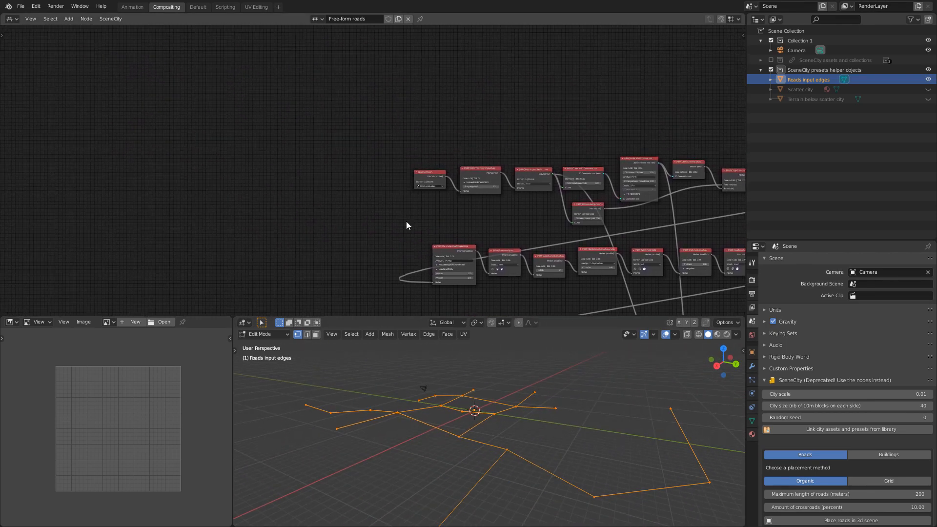
scroll(474, 204, "up", 18)
middle_click_drag(593, 274, 382, 271)
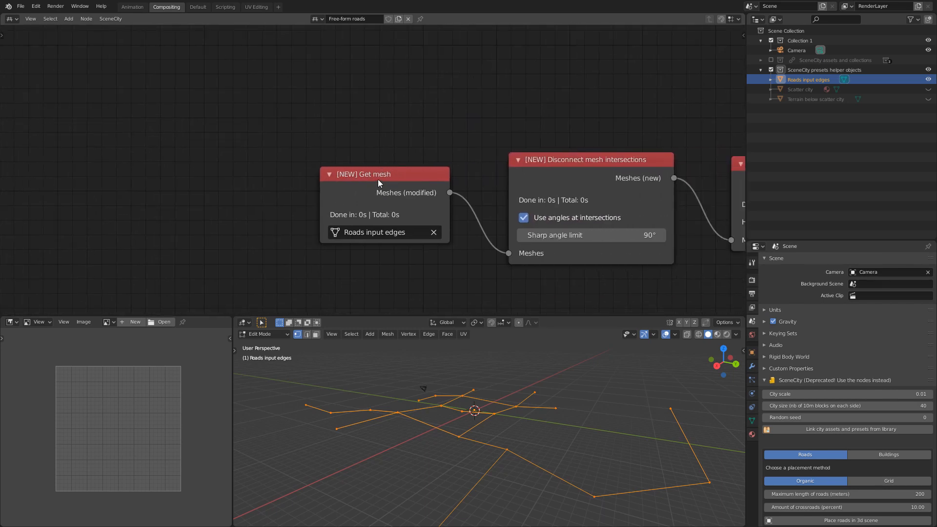
left_click(334, 237)
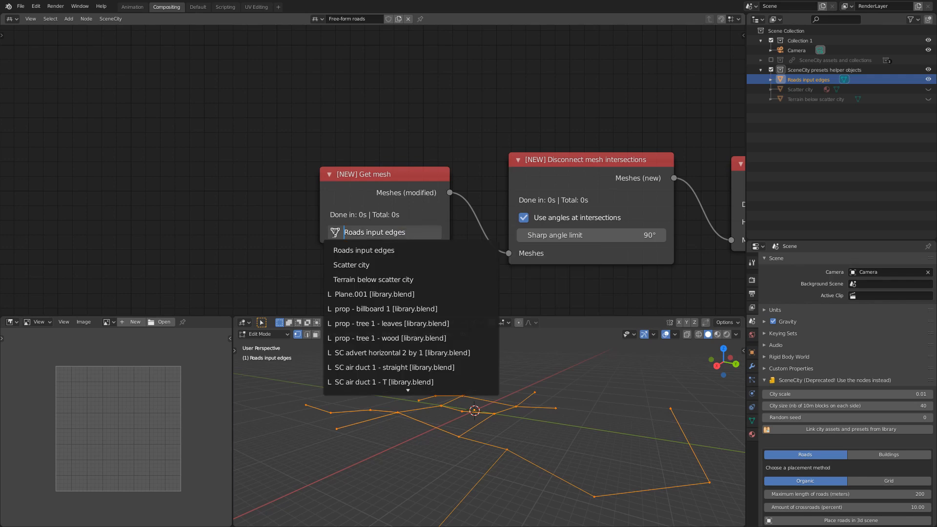
key("Escape")
left_click(433, 233)
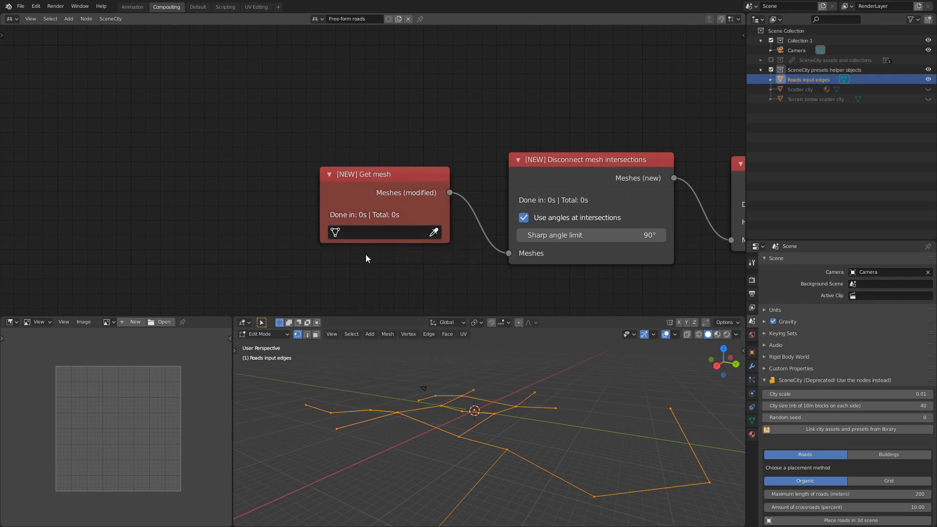
Step: Leave Edit Mode and assign Roads input edges to the Get mesh node by picking the edge network in the 3D viewport
middle_click_drag(453, 384, 505, 417)
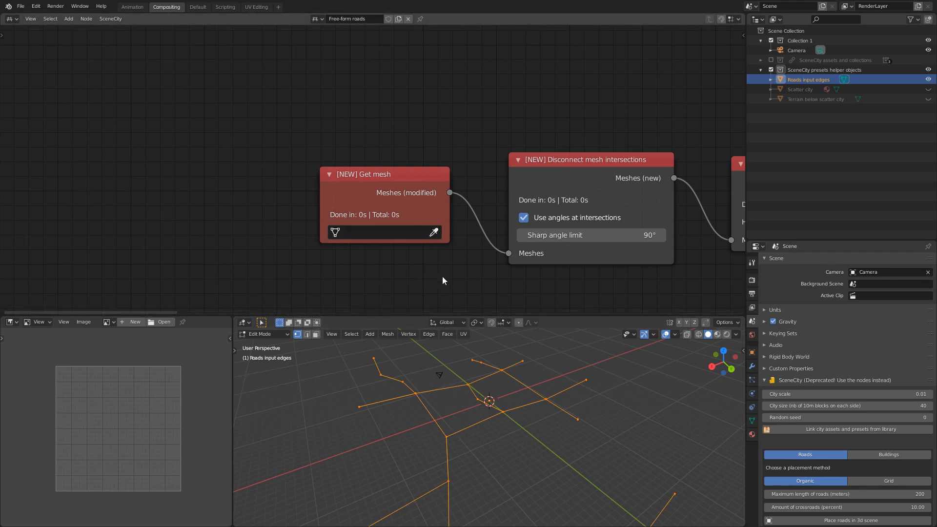
key("Tab")
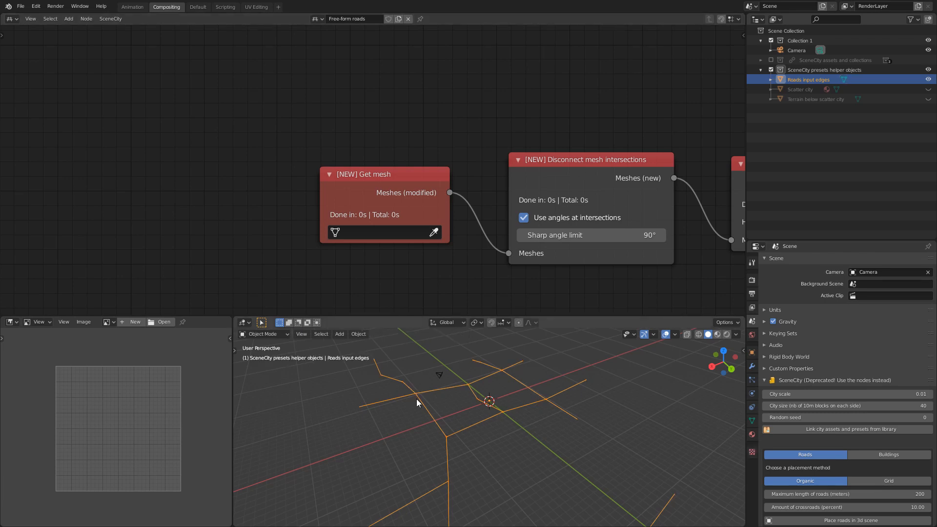
left_click(433, 232)
left_click(415, 394)
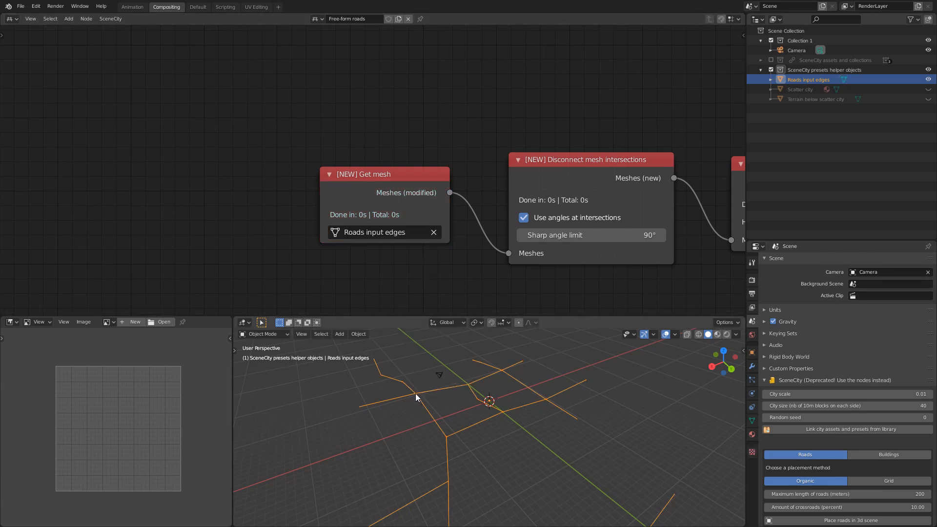
Step: Run the Execute node at the end of the tree to generate the road mesh from the input edges
scroll(533, 404, "down", 4)
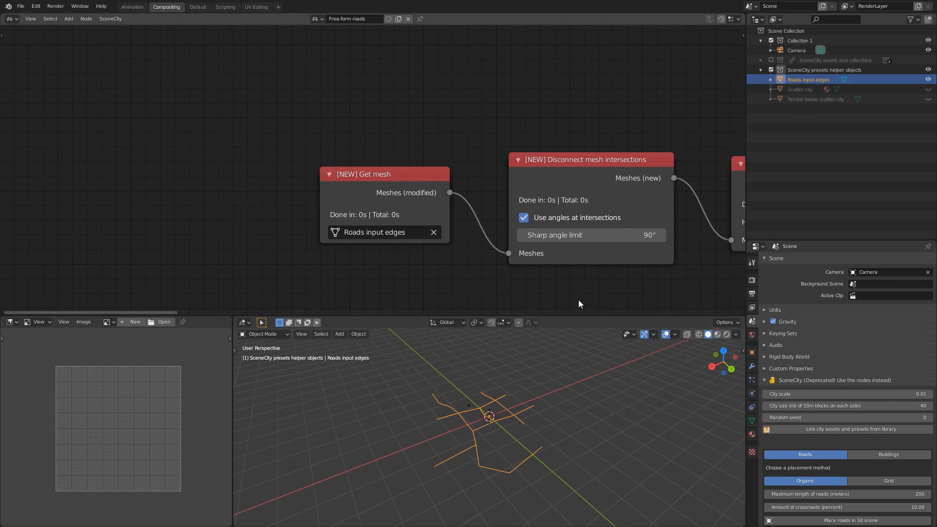
middle_click_drag(640, 274, 379, 97)
scroll(457, 152, "down", 10)
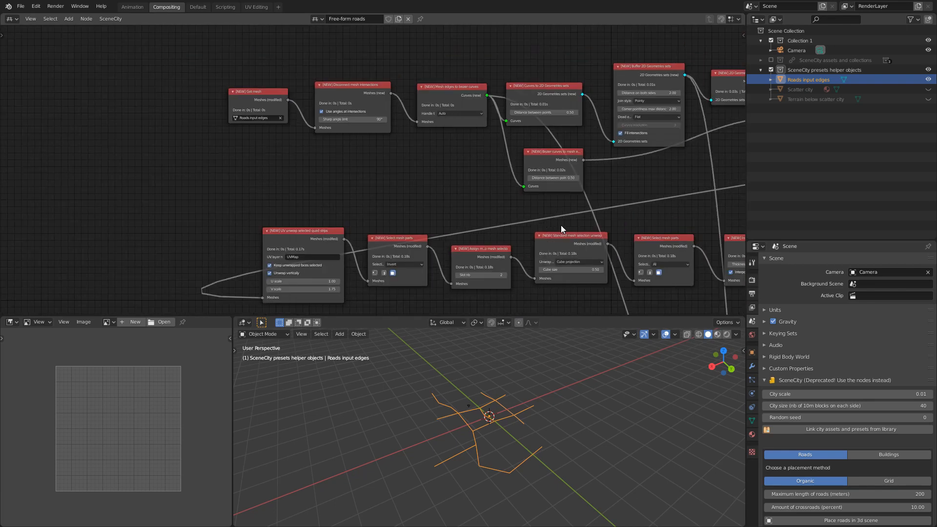
middle_click_drag(656, 284, 354, 40)
middle_click_drag(647, 264, 450, 241)
scroll(495, 251, "up", 9)
middle_click_drag(639, 273, 521, 278)
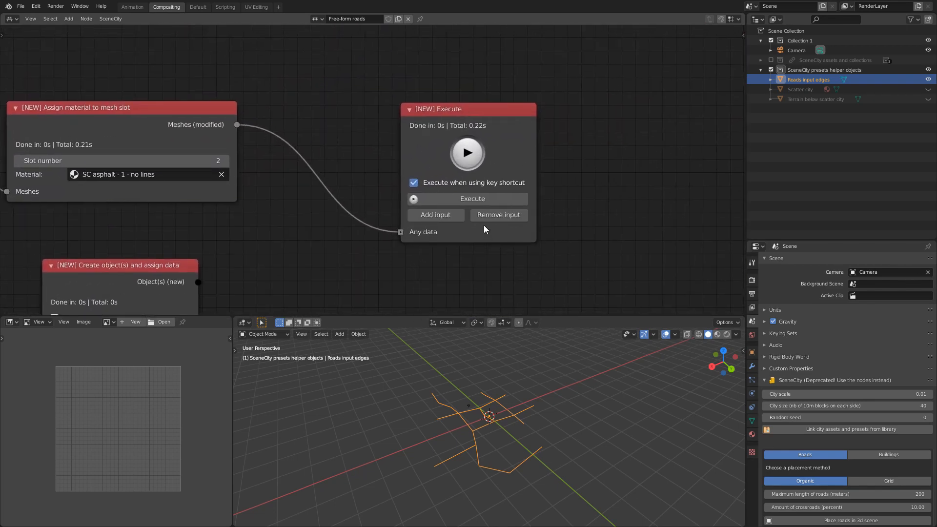
left_click(449, 197)
Step: Select the generated Roads output mesh in the 3D viewport and try to move it
scroll(513, 505, "up", 6)
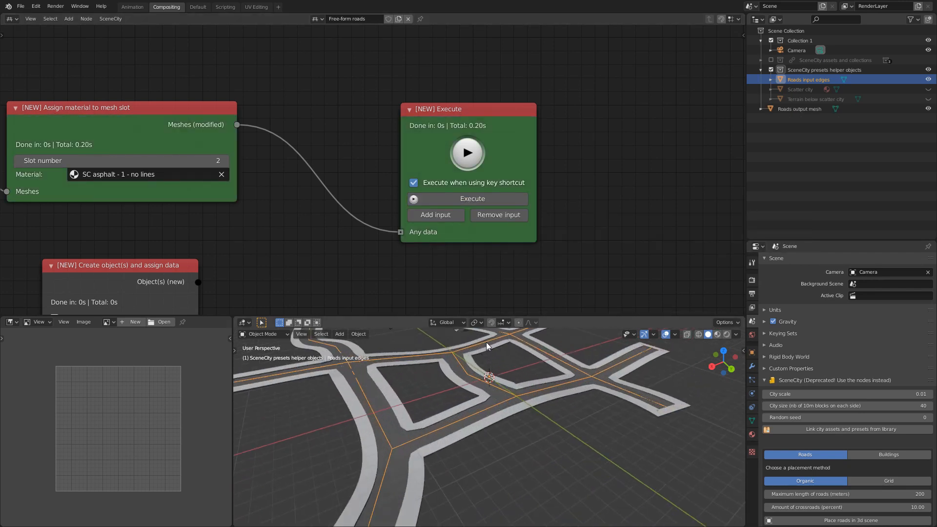
left_click(418, 433)
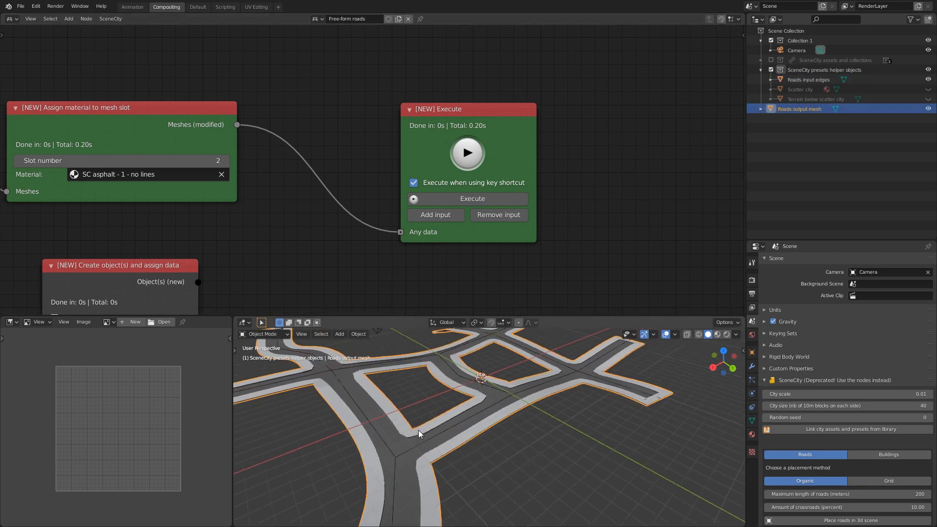
middle_click_drag(419, 433, 355, 376)
key("g")
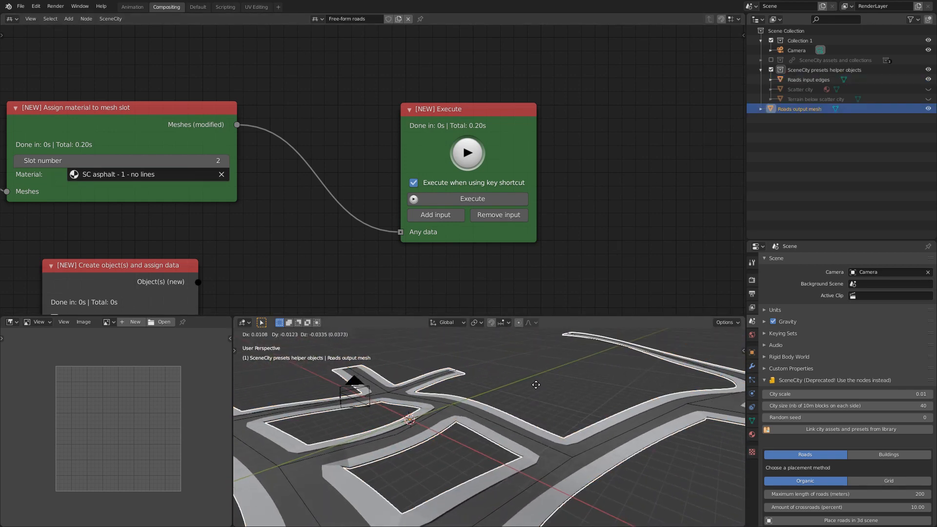
key("Escape")
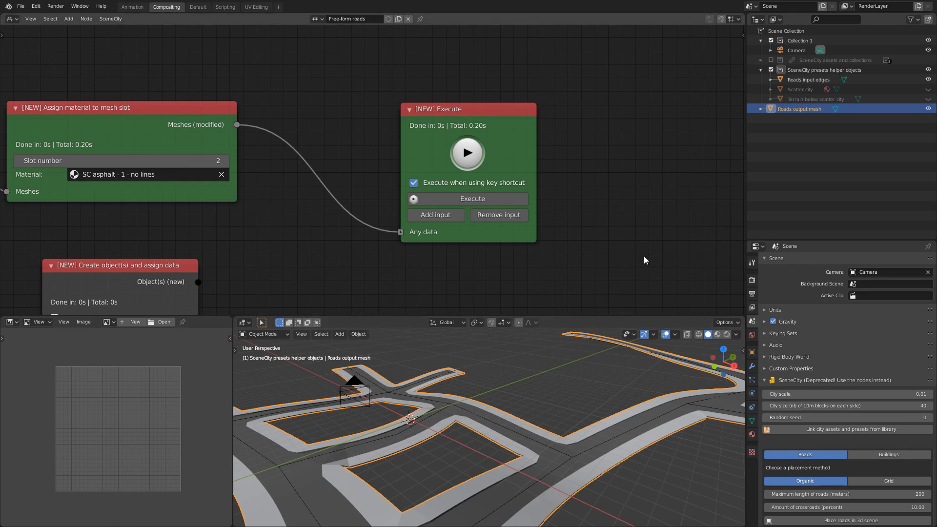
Step: Enter Edit Mode on the Roads output mesh in a maximized 3D viewport and deselect all its geometry
key("Tab")
middle_click_drag(573, 457, 668, 473)
scroll(569, 440, "up", 6)
scroll(502, 459, "down", 3)
key("ctrl+space")
scroll(451, 347, "down", 3)
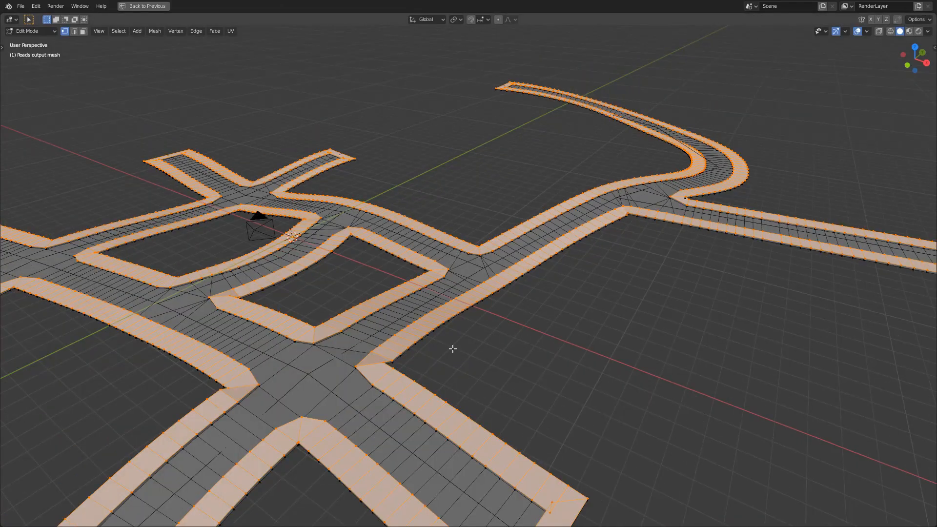
key("alt+a")
middle_click_drag(451, 344, 463, 326)
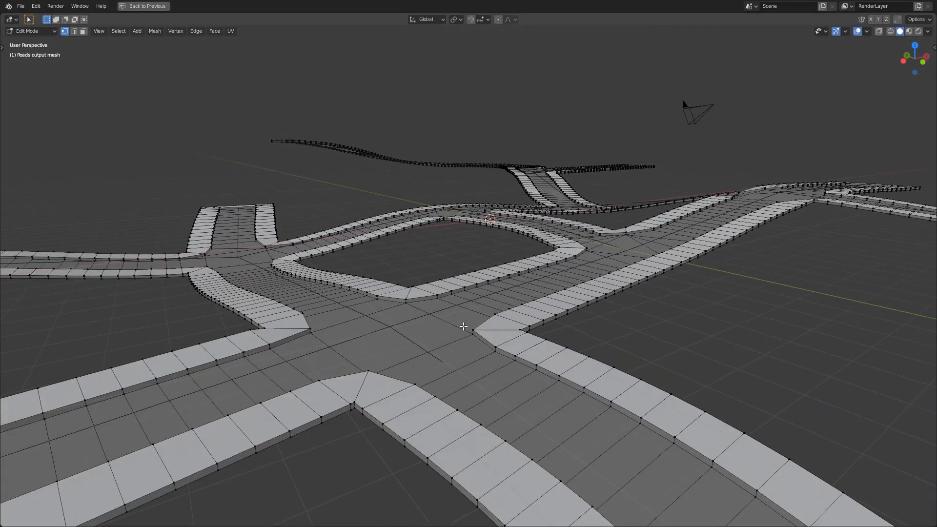
Step: Switch the viewport shading to Material Preview and return the Roads output mesh to Object Mode
key("z")
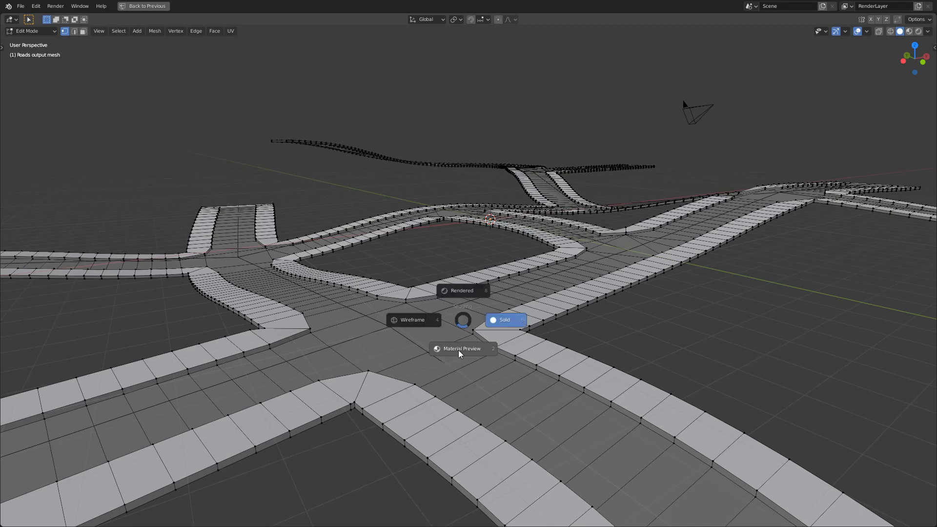
left_click(391, 357)
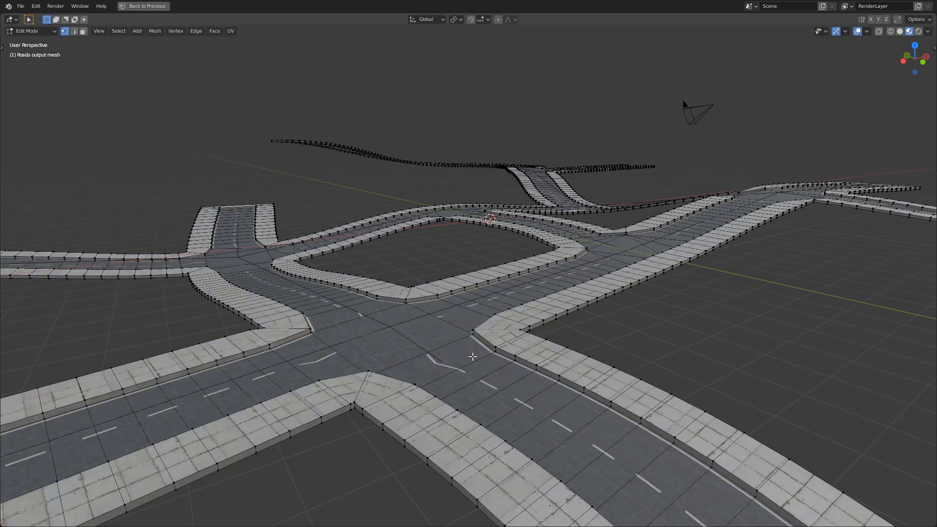
middle_click_drag(473, 357, 466, 386)
key("Tab")
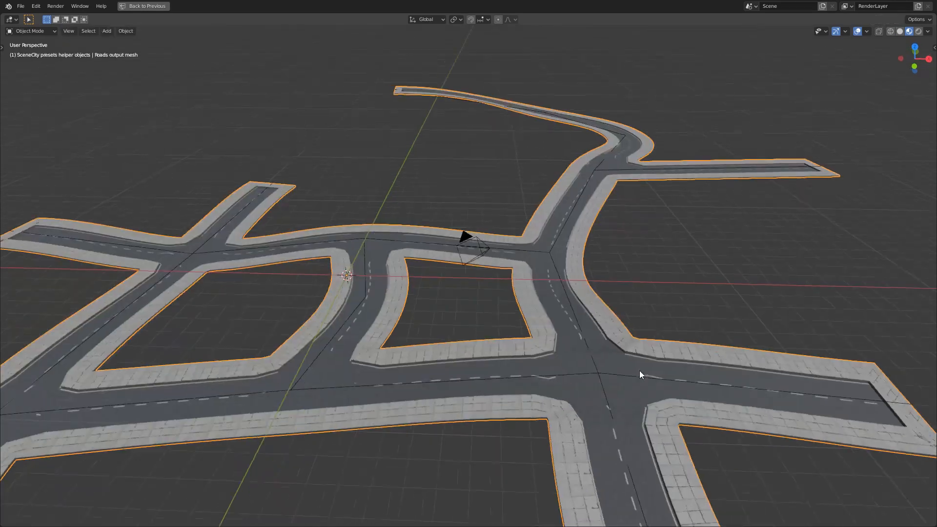
Step: Examine the textured roads, sidewalks and intersections up close and from above, then restore the split layout
middle_click_drag(639, 370, 607, 357)
scroll(300, 327, "up", 3)
scroll(280, 329, "up", 5)
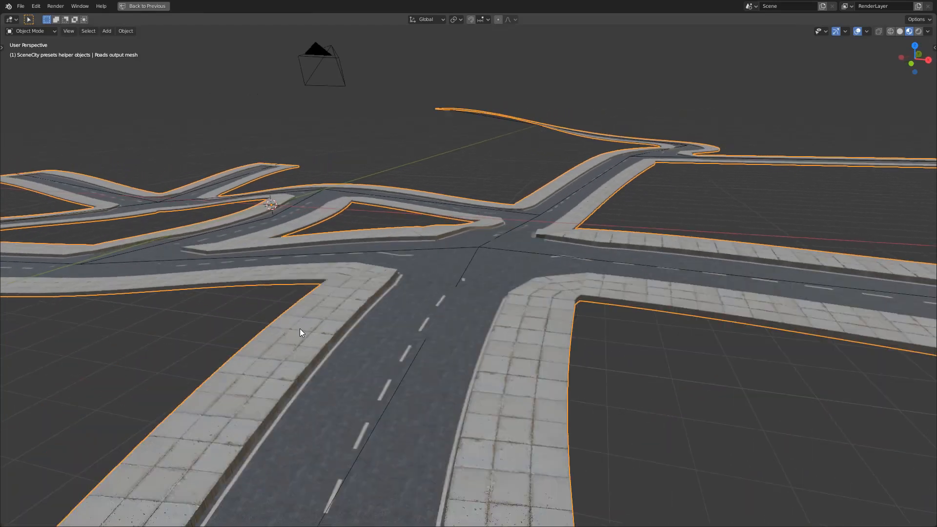
scroll(302, 323, "down", 8)
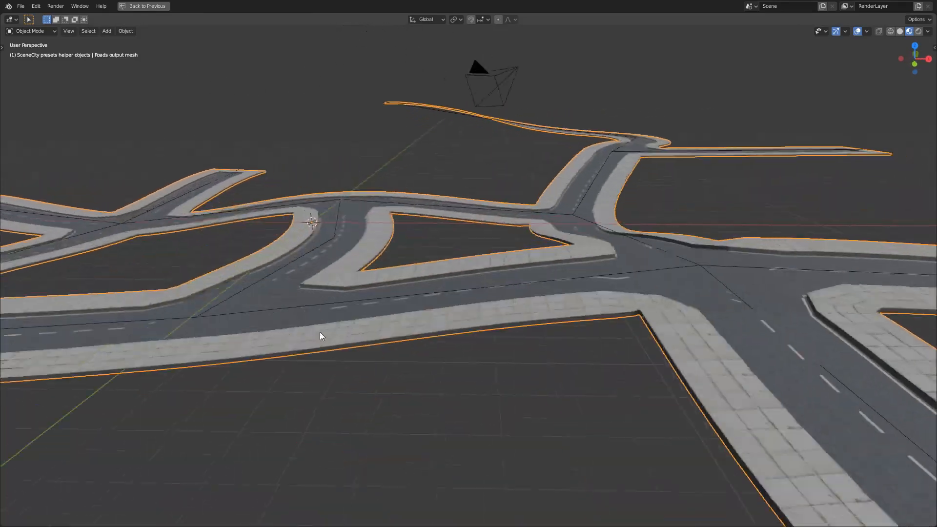
middle_click_drag(320, 332, 386, 309)
scroll(177, 354, "down", 3)
middle_click_drag(614, 196, 600, 217)
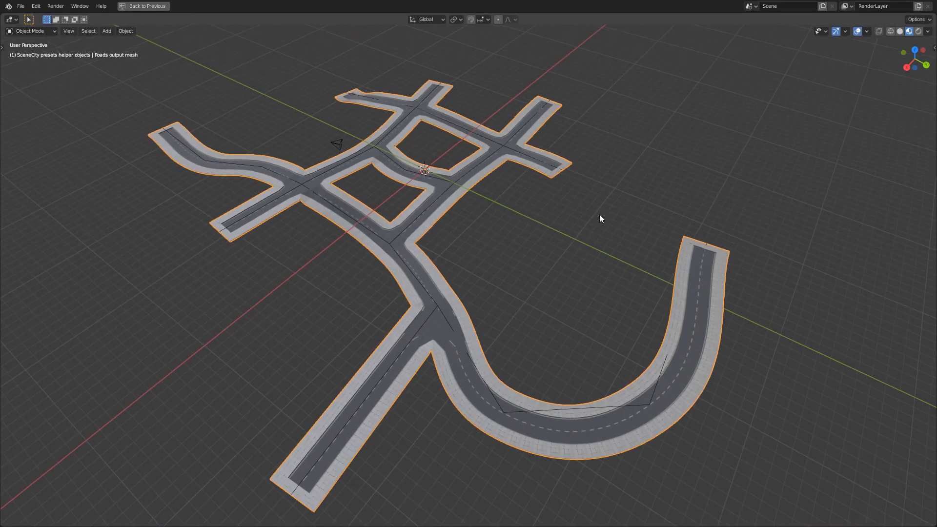
middle_click_drag(460, 203, 468, 254)
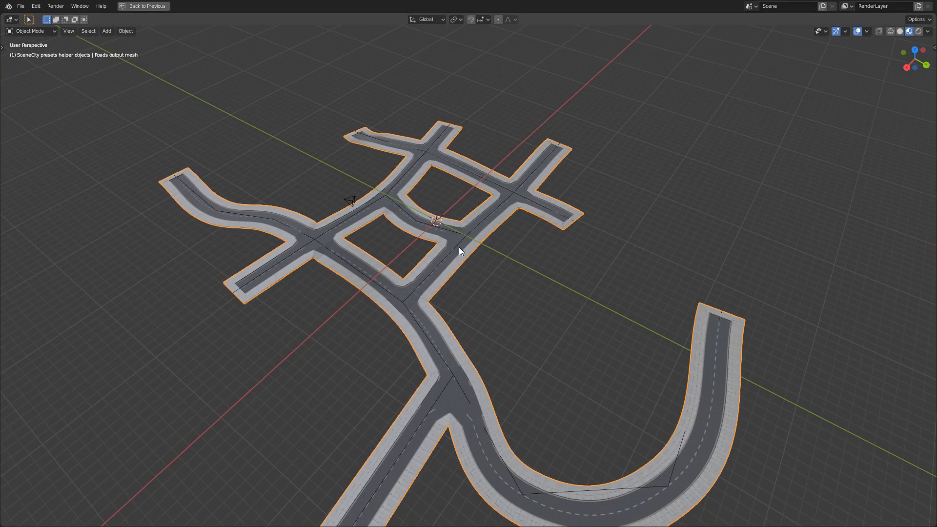
key("ctrl+space")
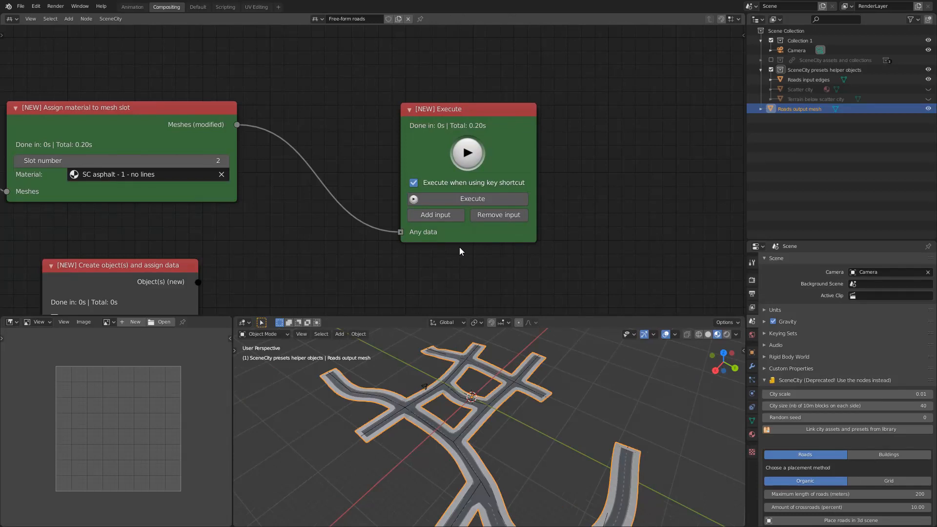
Step: Delete the Roads output mesh object and execute the node tree again to regenerate it
left_click_drag(462, 206, 466, 198)
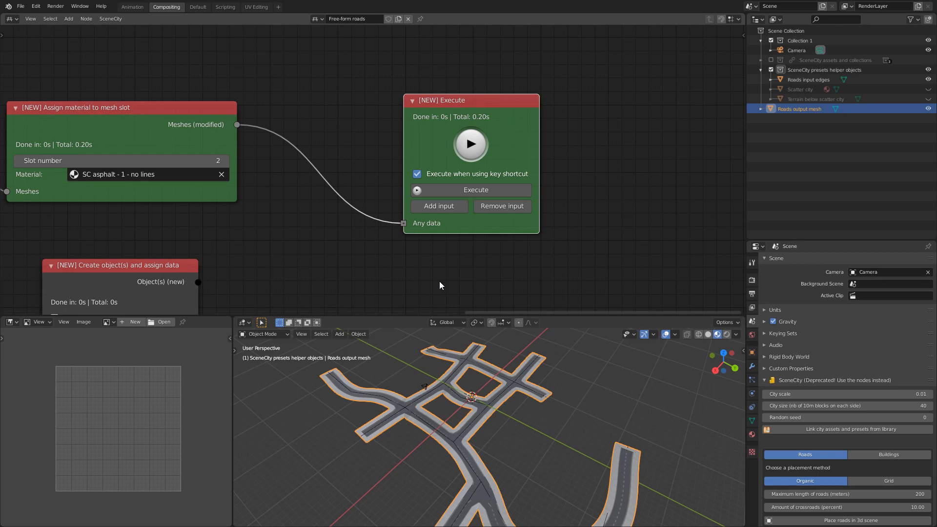
key("x")
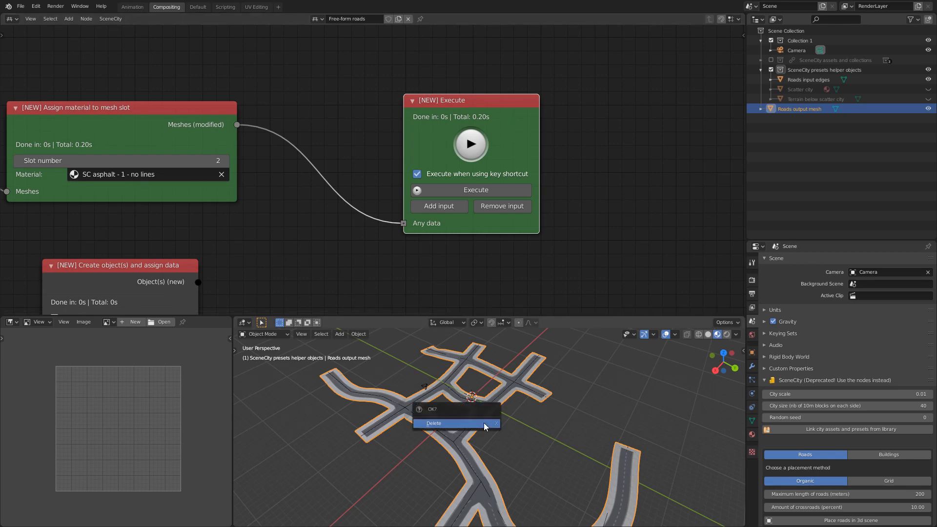
left_click(485, 424)
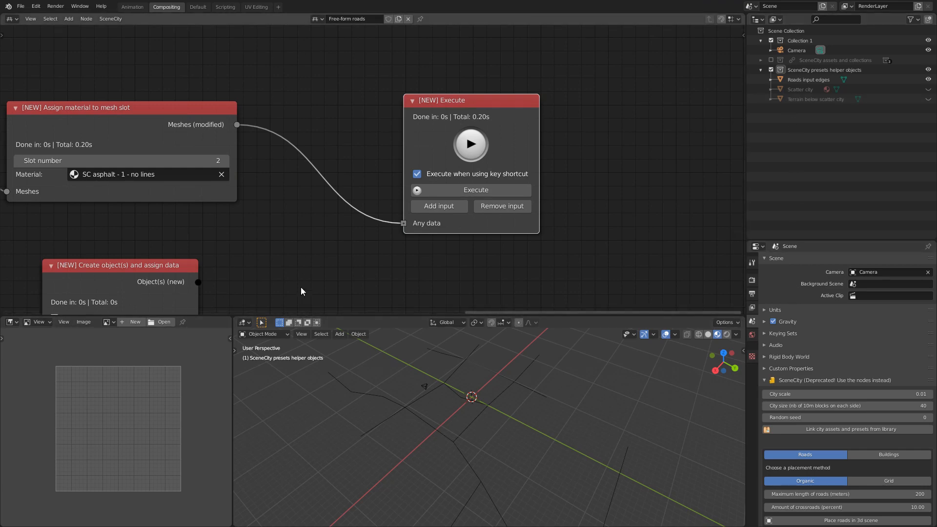
key("ctrl+e")
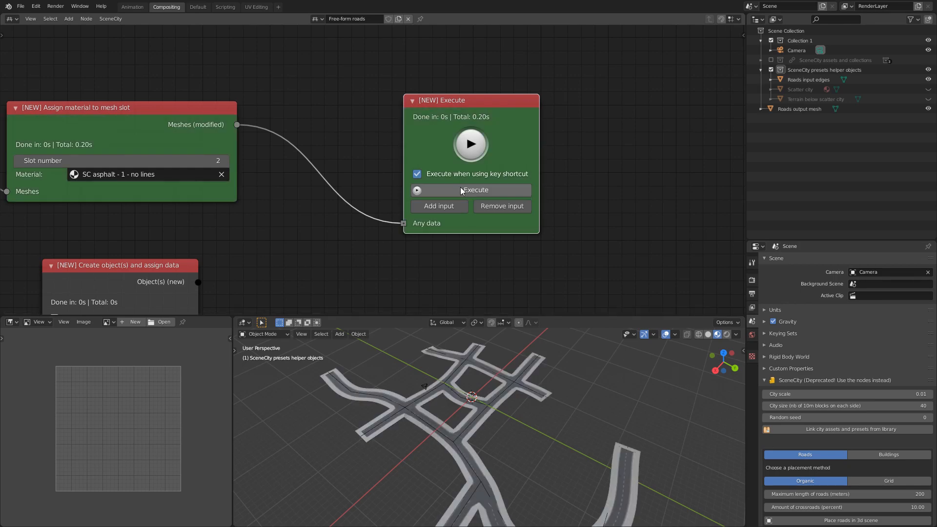
middle_click_drag(483, 421, 509, 419)
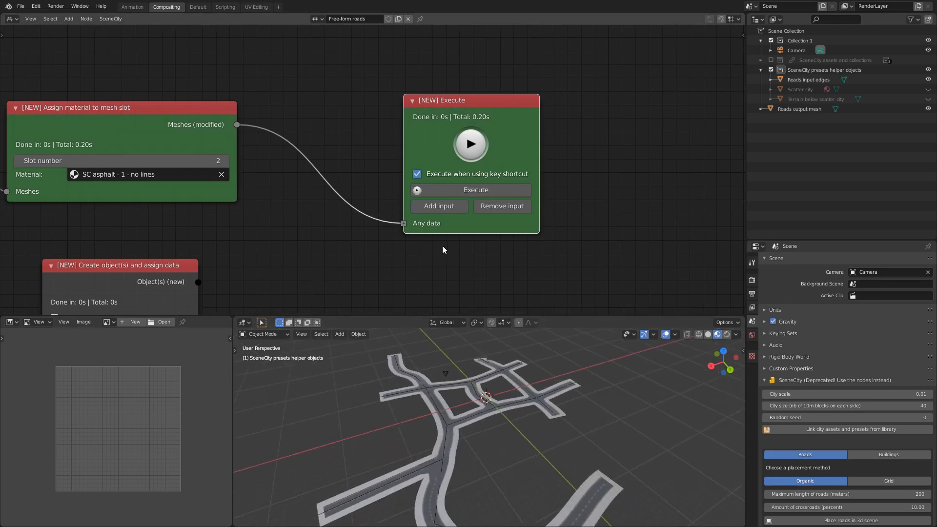
Step: Select Roads input edges and enter Edit Mode on it in top orthographic view, with the tree's first nodes in view
middle_click_drag(355, 142, 288, 276)
middle_click_drag(129, 155, 403, 270)
scroll(411, 263, "down", 3)
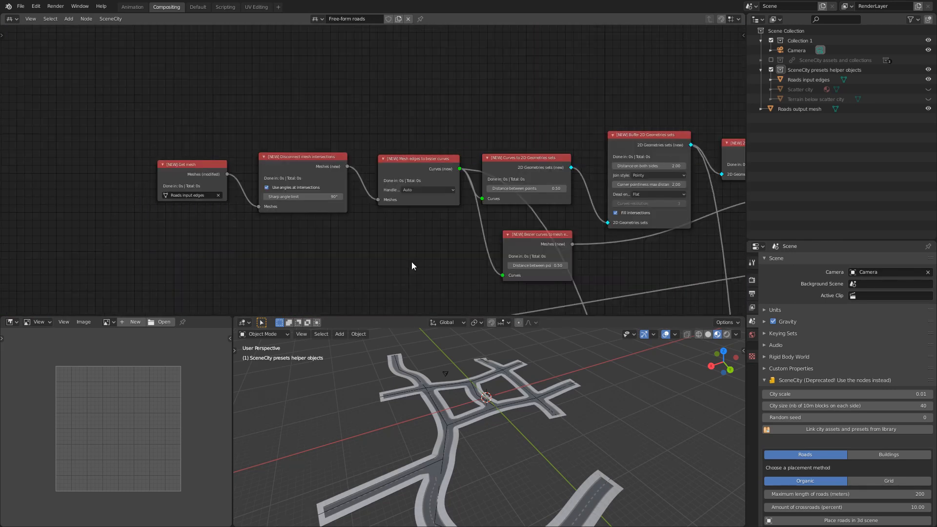
left_click(447, 426)
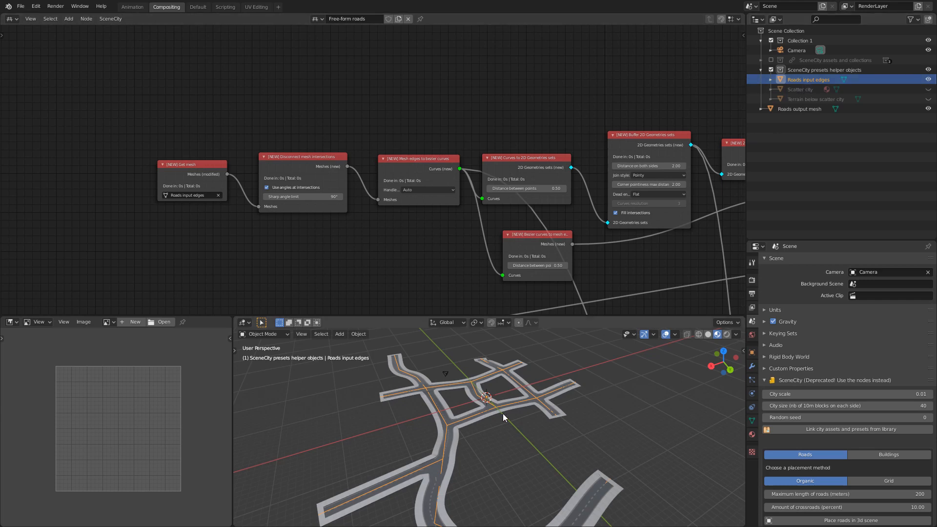
key("KP_7")
key("Tab")
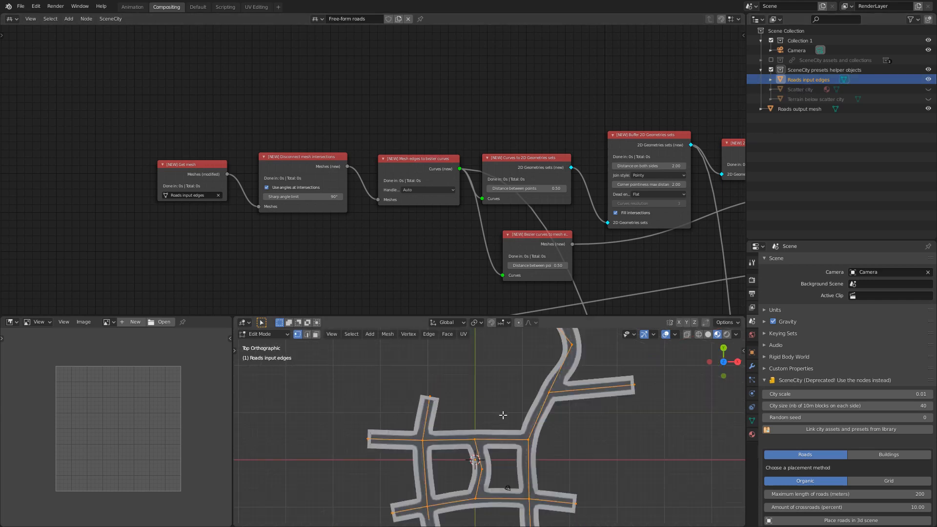
Step: Extrude a three-segment road branch up and to the left from the middle vertex of the block's upper horizontal road
left_click(476, 439)
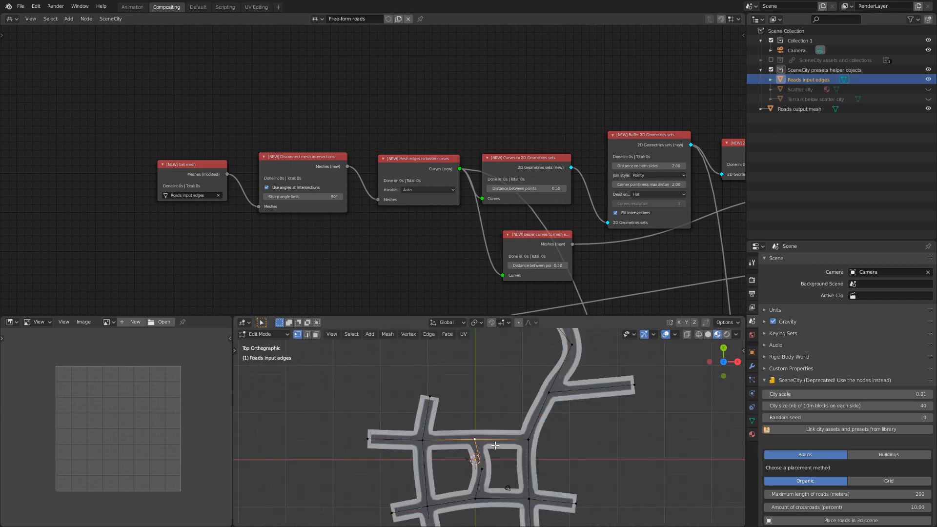
middle_click_drag(480, 435, 496, 455, "shift")
key("e")
left_click(510, 407)
key("e")
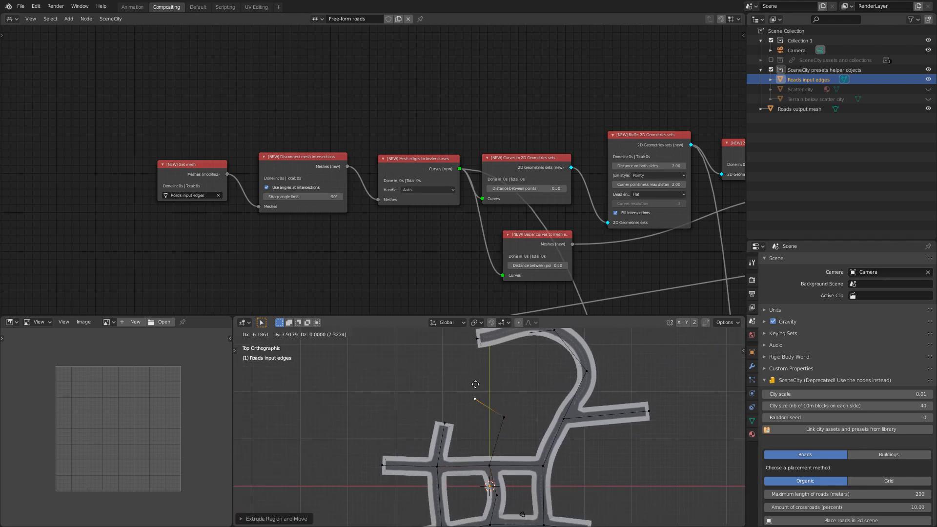
left_click(442, 369)
key("e")
left_click(350, 355)
middle_click_drag(373, 387, 376, 454, "shift")
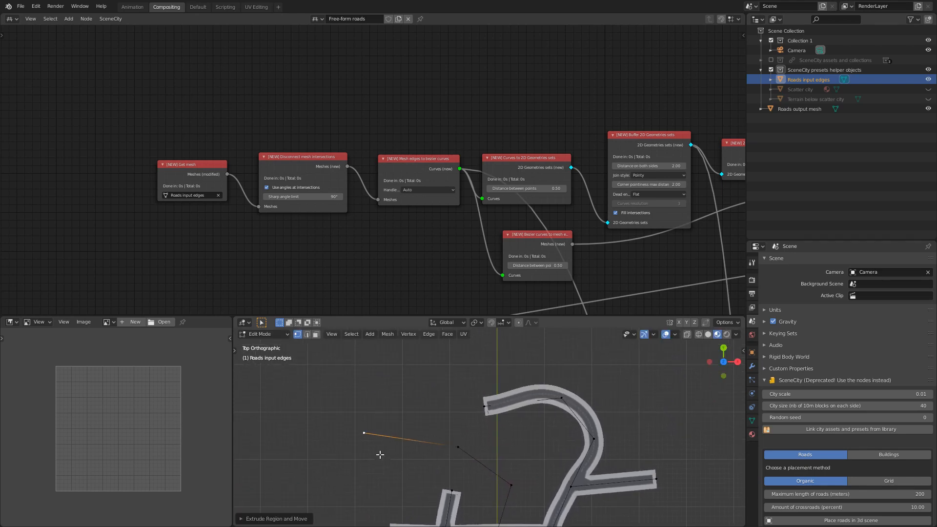
Step: Continue the branch with three more extruded segments that curve back right above the existing curved road
key("e")
left_click(372, 399)
key("e")
left_click(418, 371)
middle_click_drag(441, 376, 423, 411, "shift")
key("e")
left_click(506, 400)
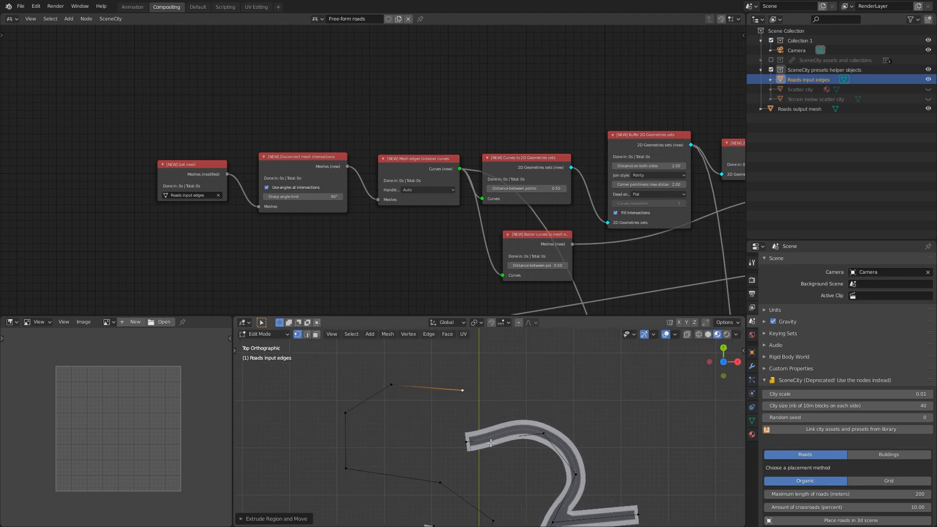
middle_click_drag(490, 456, 458, 412, "shift")
scroll(458, 412, "down", 2)
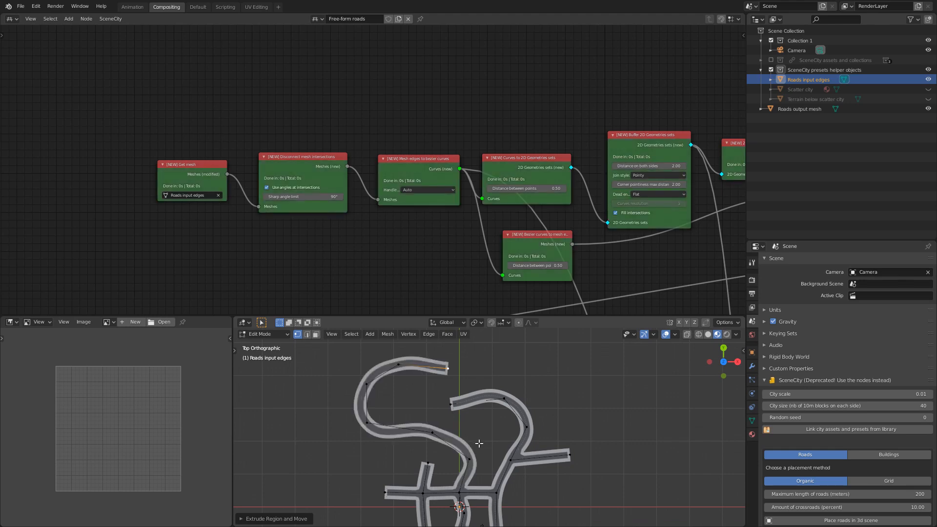
Step: Raise the third vertex of the new branch along the global Z axis
middle_click_drag(478, 442, 552, 439)
scroll(505, 448, "up", 3)
scroll(505, 449, "up", 2)
middle_click_drag(454, 459, 549, 454, "shift")
scroll(552, 432, "down", 4)
left_click(485, 469)
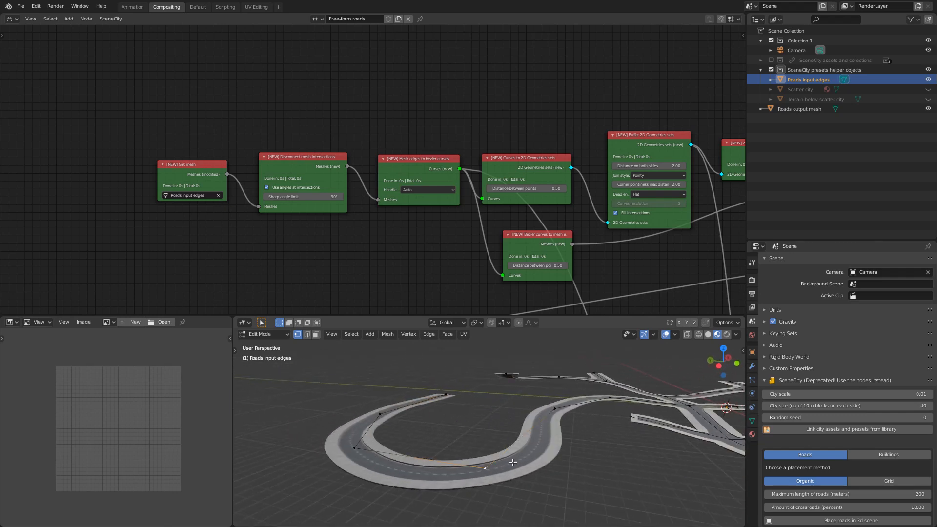
key("g")
key("z")
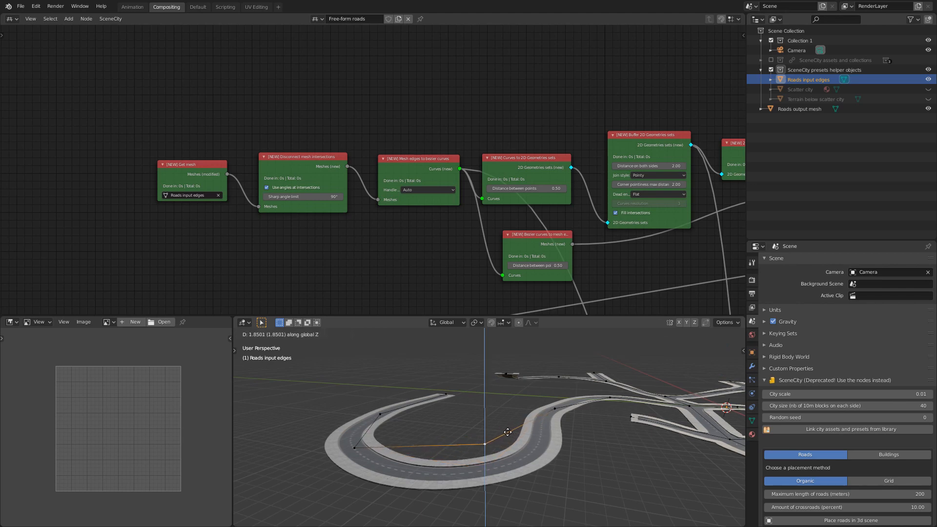
left_click(507, 427)
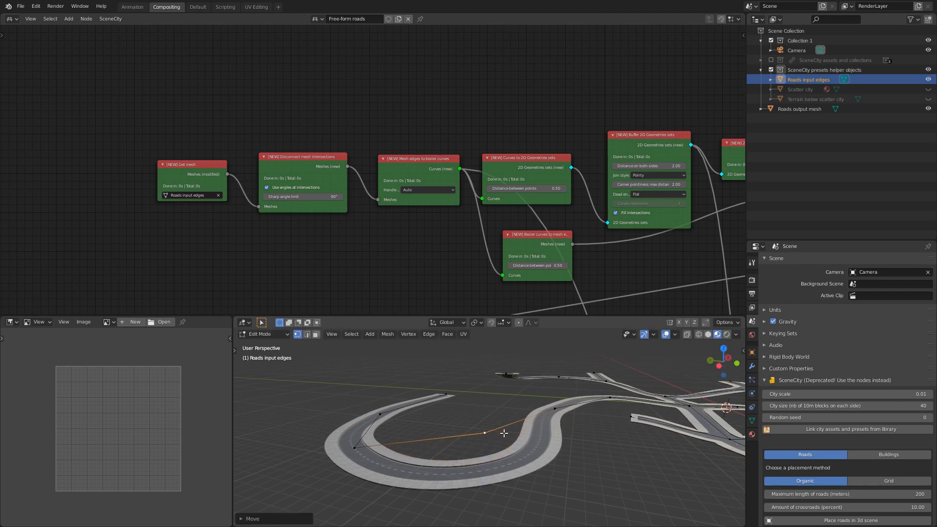
Step: Connect the new branch's second vertex to the end of the nearby dead-end road with a new edge
middle_click_drag(503, 433, 522, 443)
left_click(523, 439)
left_click(597, 462, "shift")
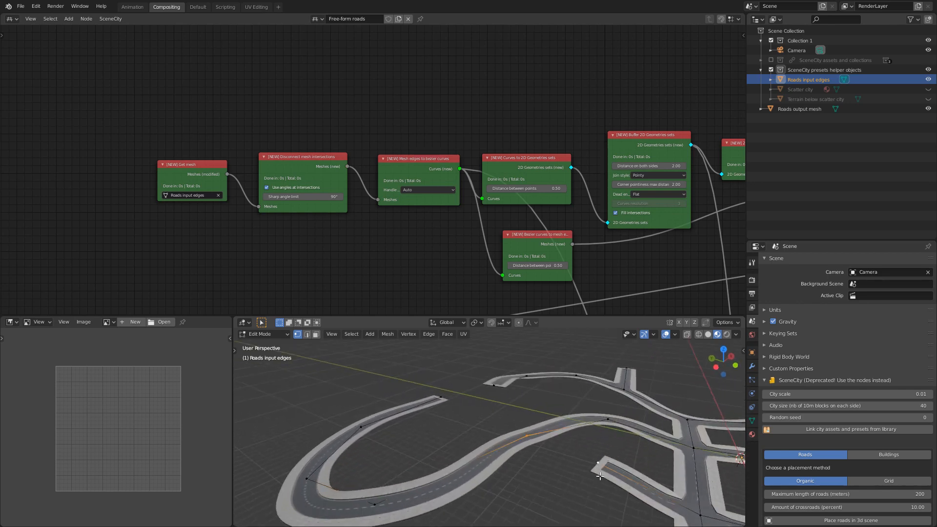
key("f")
middle_click_drag(632, 472, 603, 464)
left_click(612, 460)
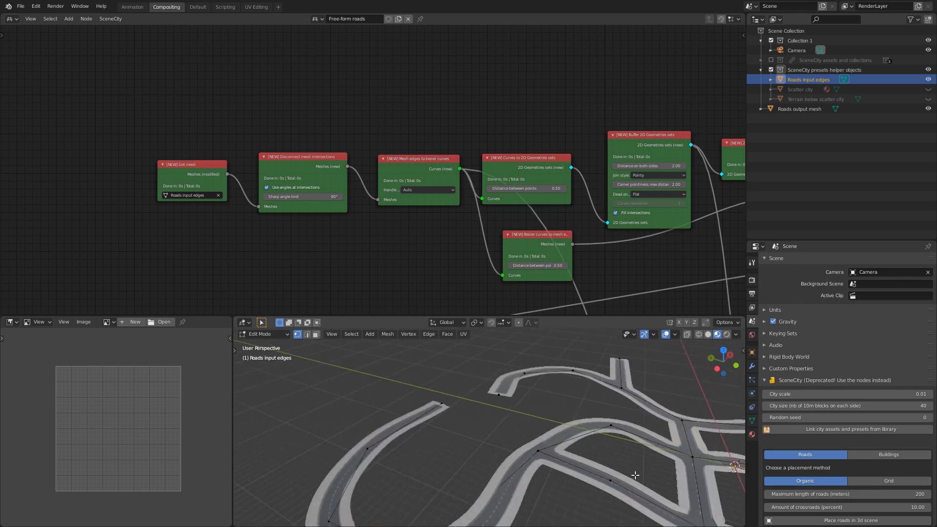
Step: Join the new junction's vertex to the open end of the opposite curved road with an edge, forming a four-way intersection
left_click(533, 453)
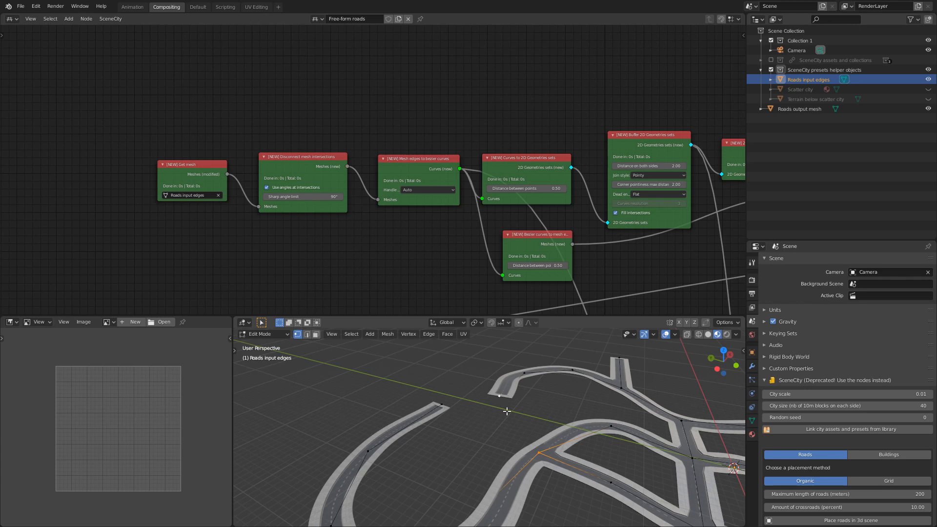
scroll(501, 396, "up", 3)
middle_click_drag(505, 373, 467, 374)
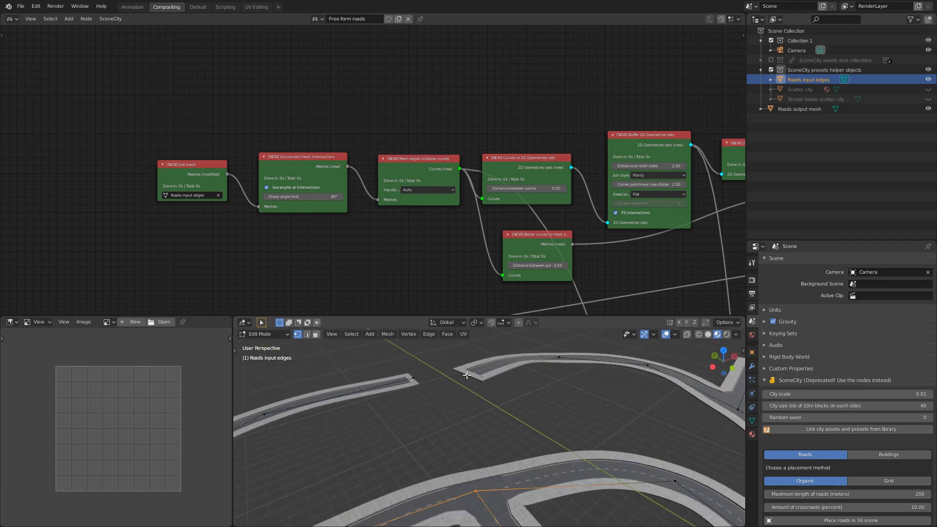
middle_click_drag(520, 427, 528, 435)
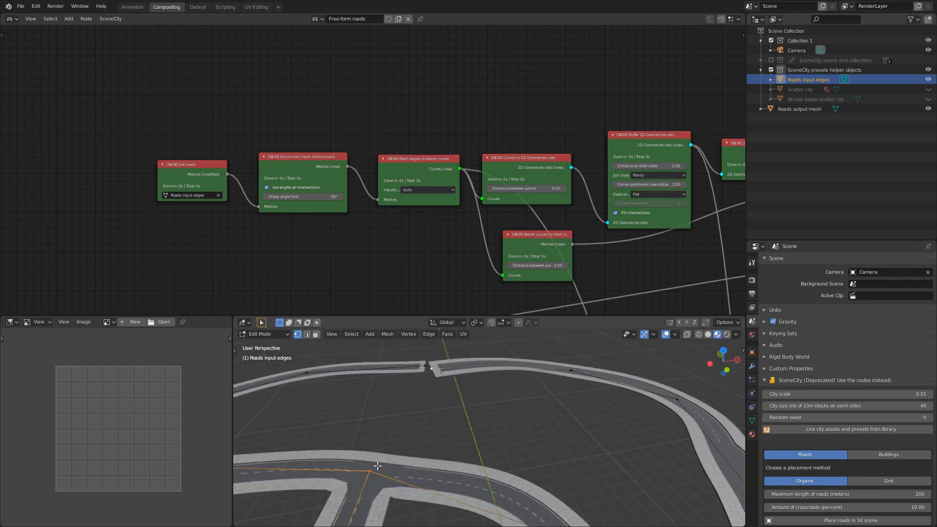
middle_click_drag(377, 466, 423, 469)
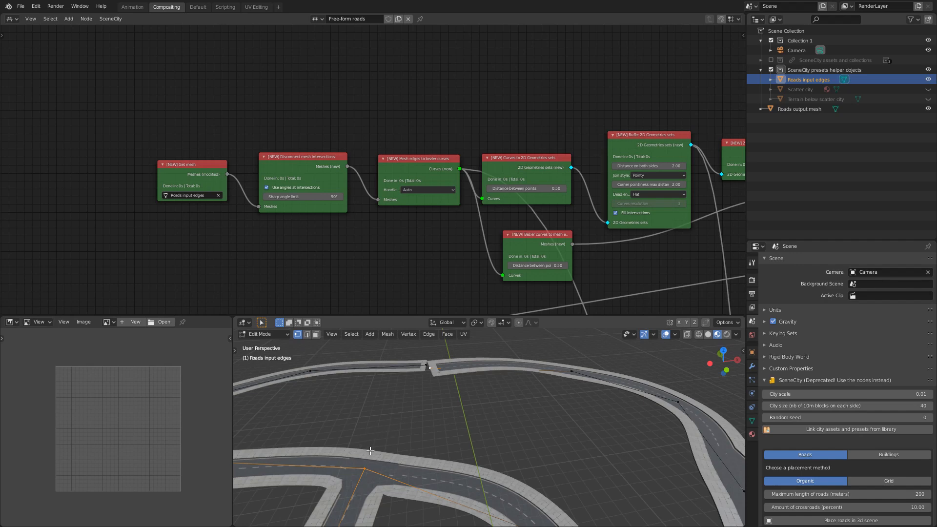
middle_click_drag(409, 421, 511, 378)
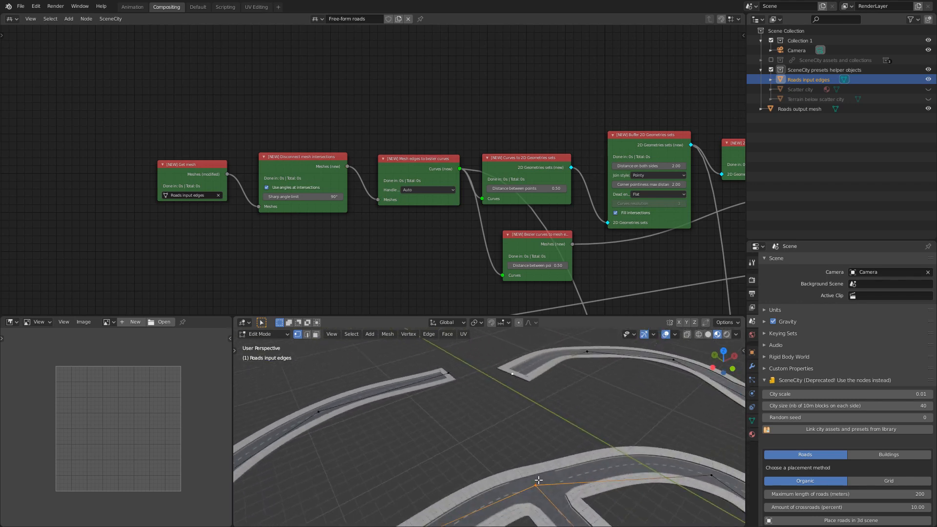
middle_click_drag(544, 471, 465, 448)
middle_click_drag(429, 403, 424, 405)
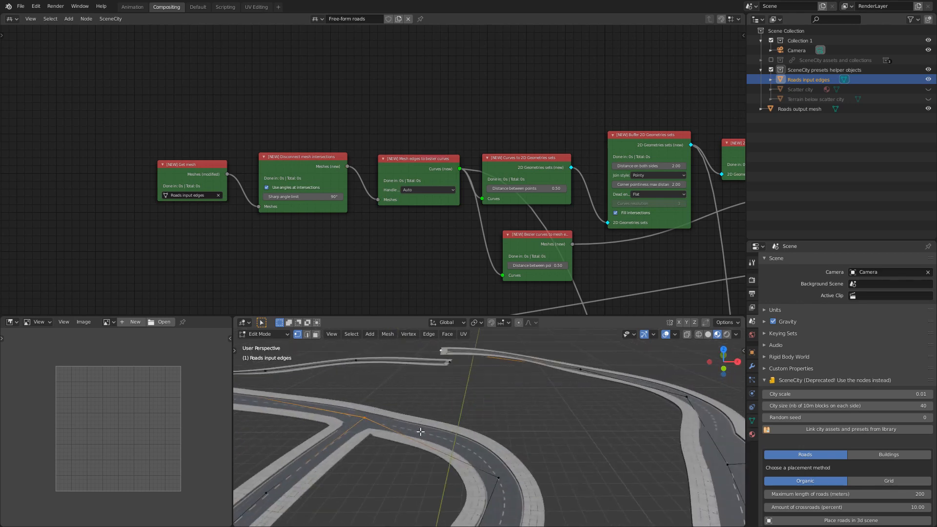
middle_click_drag(416, 433, 439, 433)
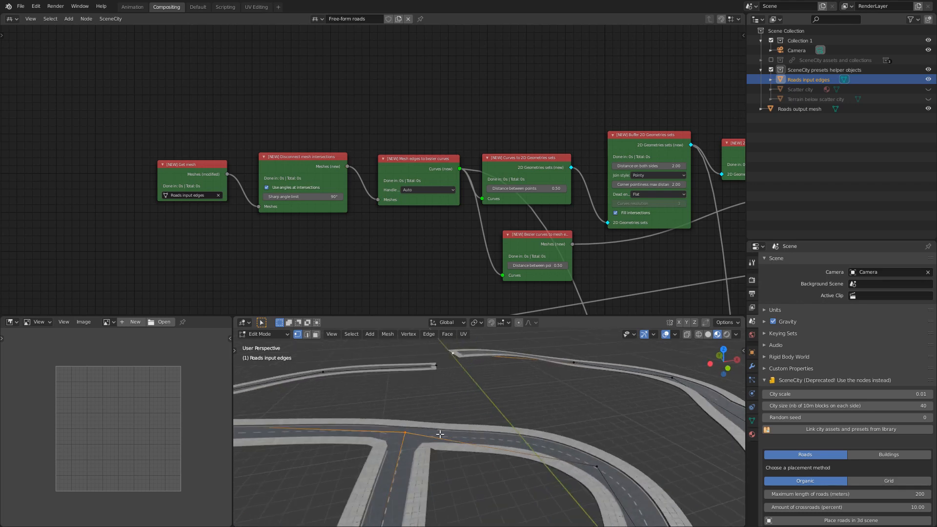
scroll(432, 438, "up", 2)
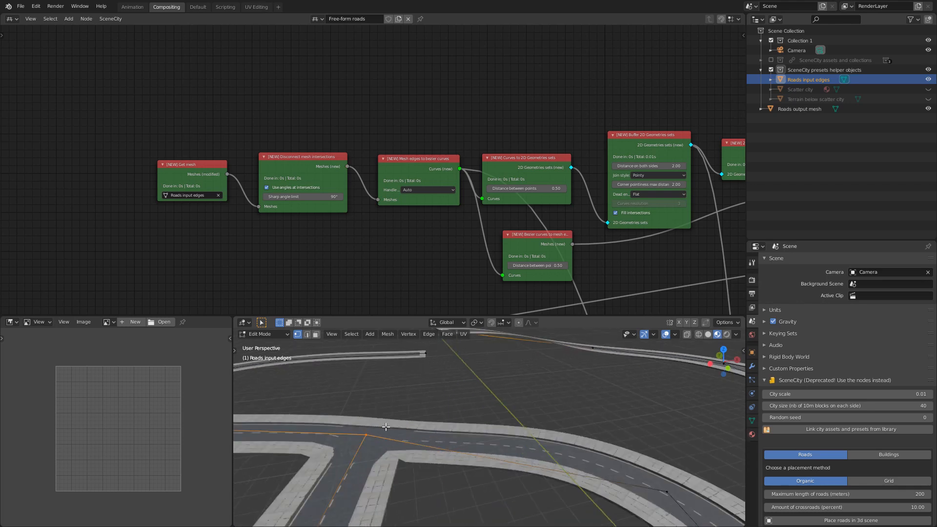
scroll(385, 426, "down", 2)
key("f")
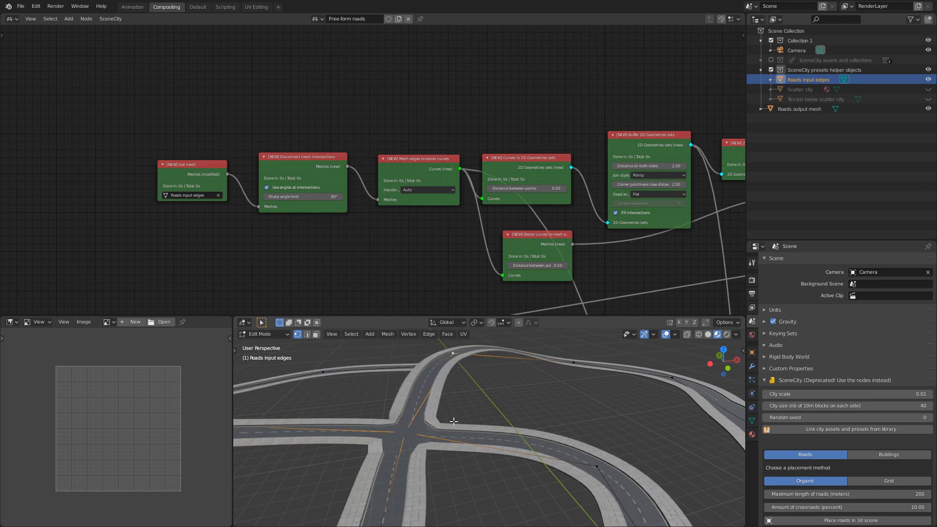
Step: Deselect everything, return to Object Mode, select Roads output mesh and maximize the 3D viewport
key("alt+a")
scroll(435, 438, "up", 2)
middle_click_drag(436, 438, 404, 461)
key("Tab")
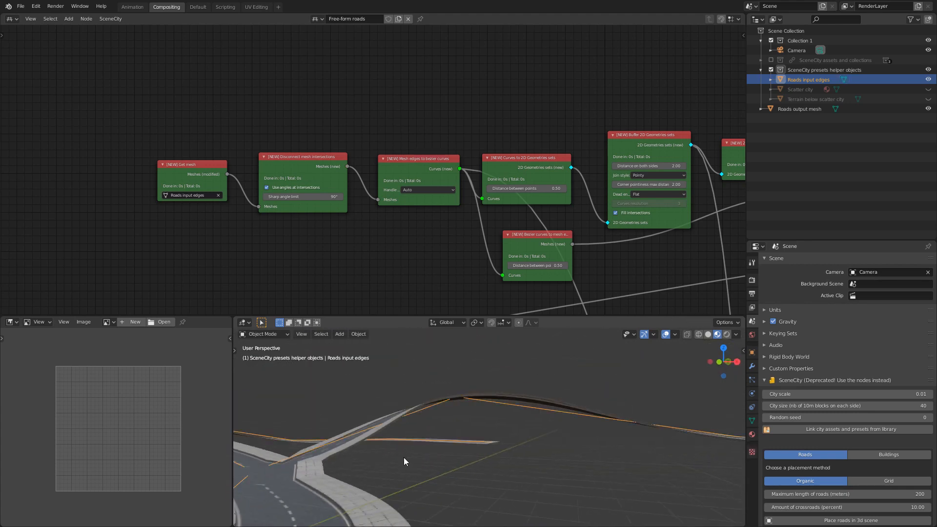
left_click(323, 461)
key("ctrl+space")
scroll(330, 395, "down", 4)
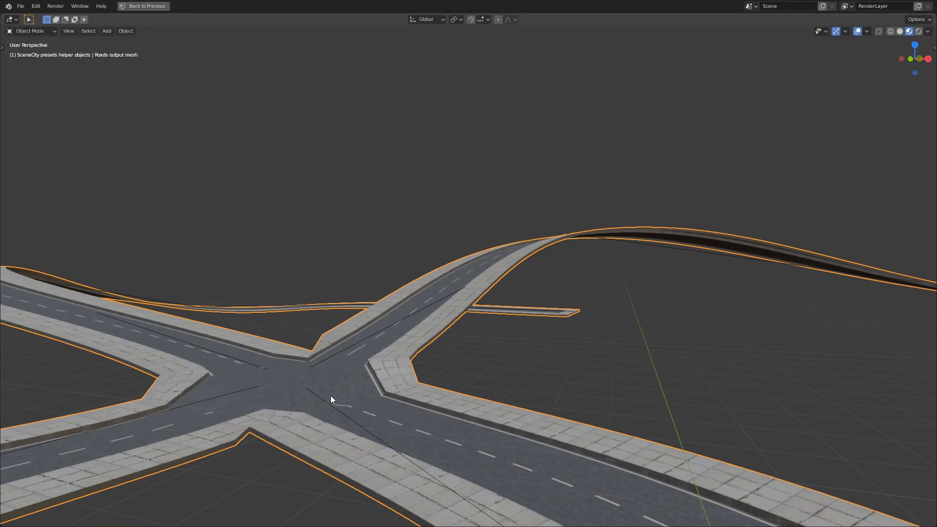
Step: Frame a sidewalk corner face of the Roads output mesh and examine the sloped intersection's textures and geometry up close
key("Tab")
key("3")
left_click(387, 370)
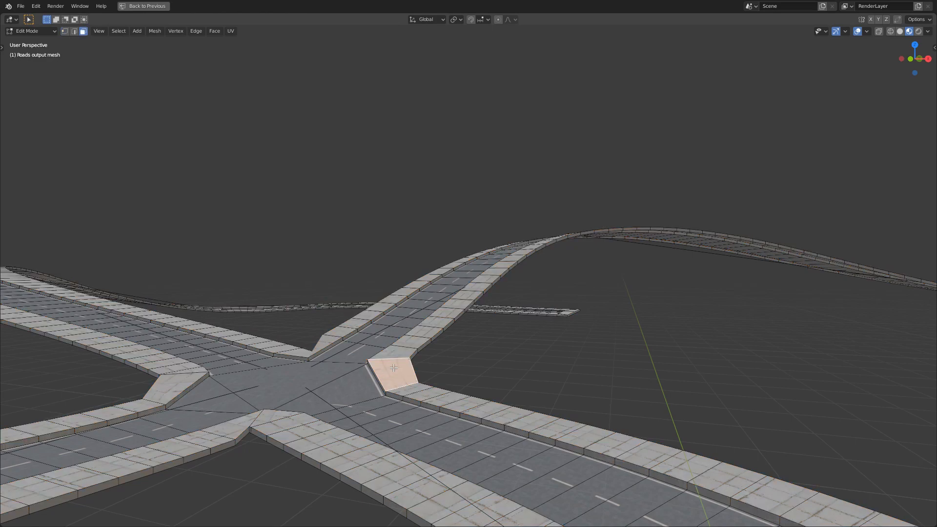
key("KP_Decimal")
middle_click_drag(479, 371, 444, 387)
key("Tab")
scroll(383, 321, "down", 5)
scroll(470, 293, "up", 9)
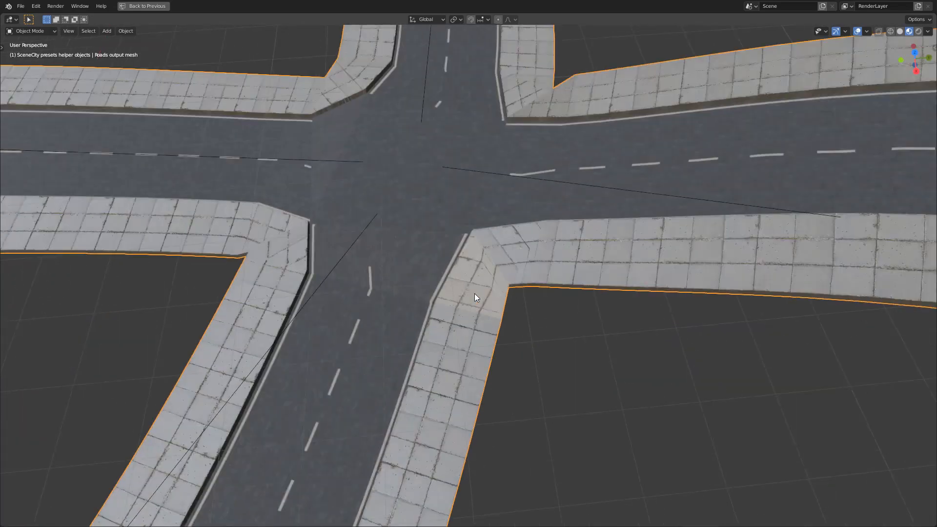
middle_click_drag(474, 293, 507, 390)
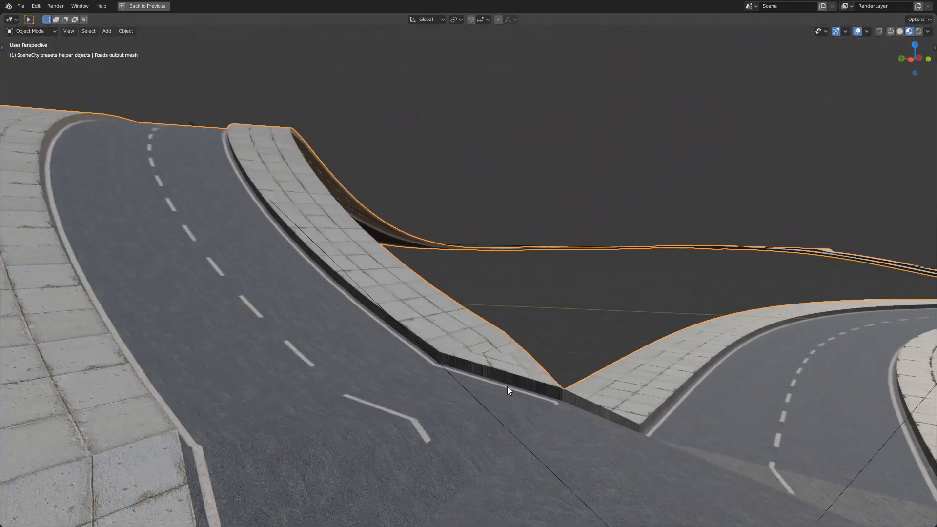
scroll(502, 394, "down", 2)
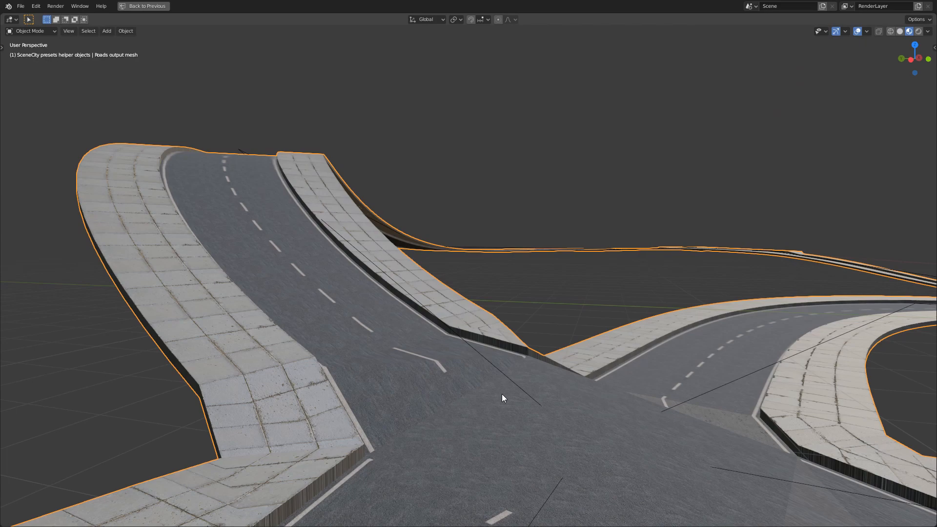
Step: Select Roads input edges and view the hill road and intersection from several angles in Edit Mode, then return to Object Mode
left_click(495, 367)
key("Tab")
scroll(448, 330, "down", 2)
middle_click_drag(447, 330, 546, 370)
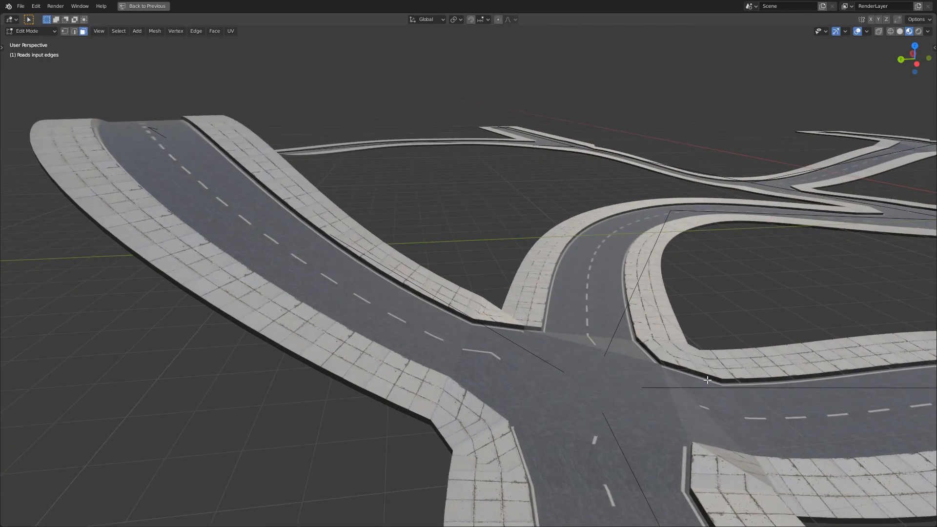
middle_click_drag(707, 379, 638, 389)
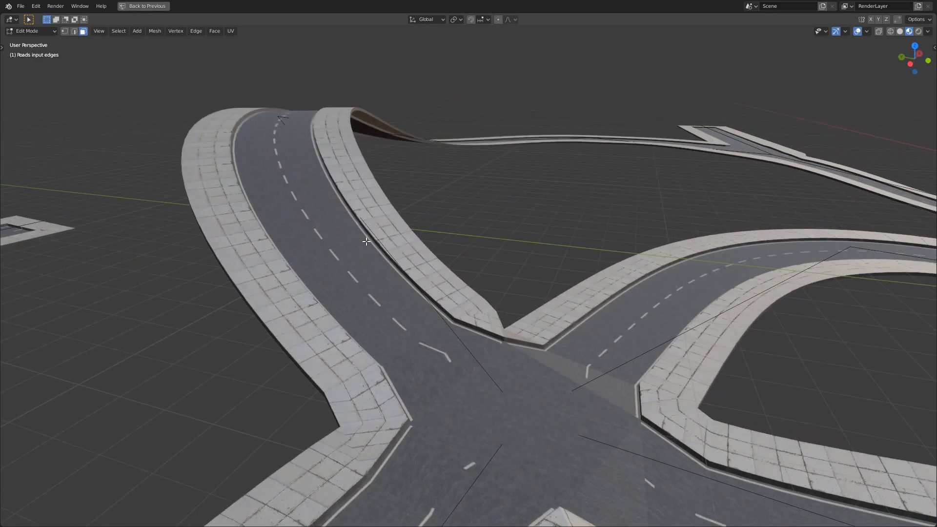
key("Tab")
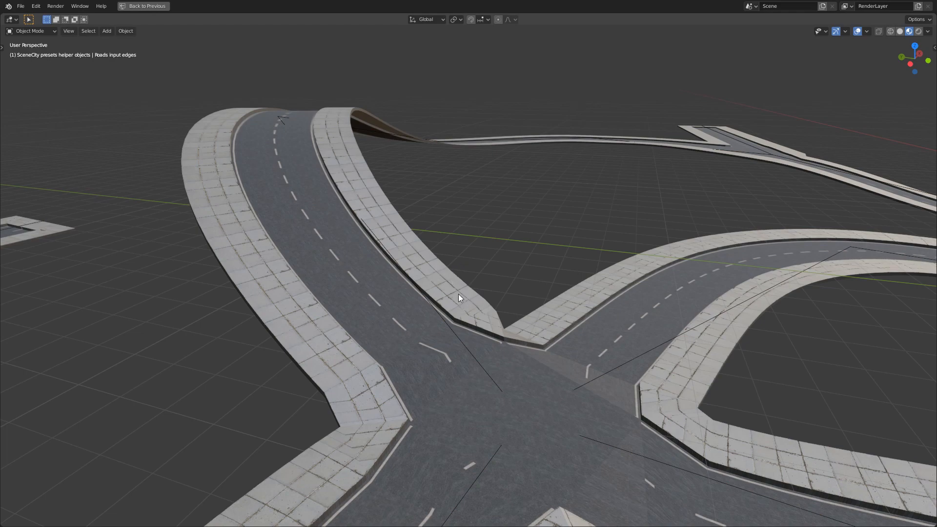
Step: Move the Roads output mesh down along the global Z axis, below the input edges
left_click(474, 298)
key("g")
key("z")
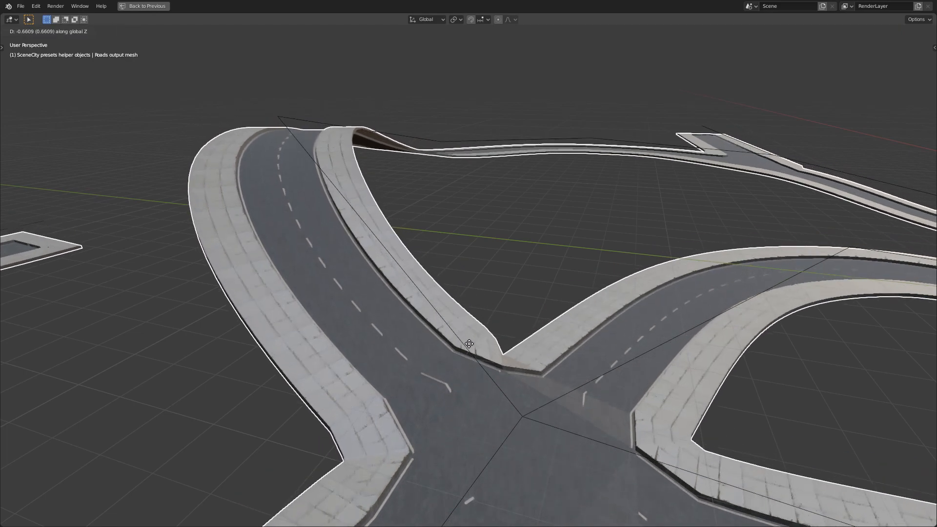
left_click(470, 371)
Step: Place the lowered Roads output mesh and subdivide the Roads input edges segment between the raised hill vertex and the intersection vertex
left_click(484, 383)
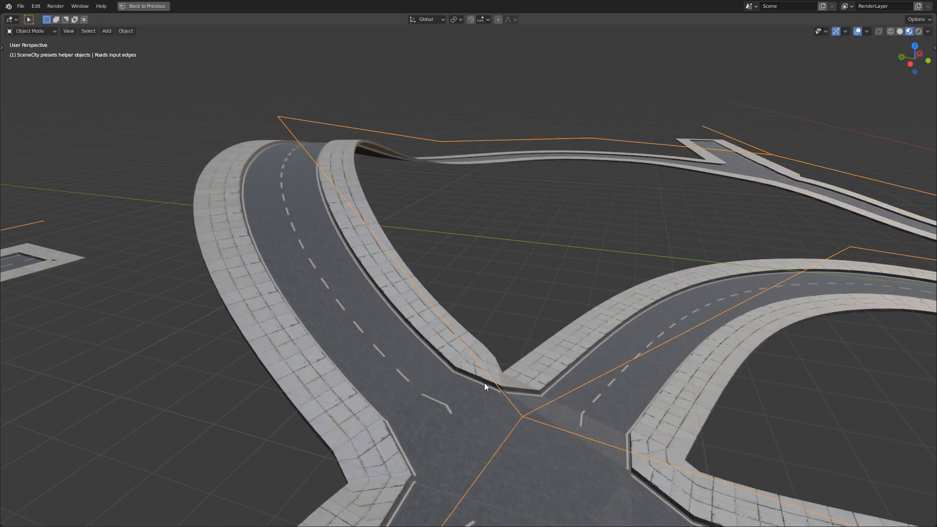
key("Tab")
key("1")
left_click(281, 117)
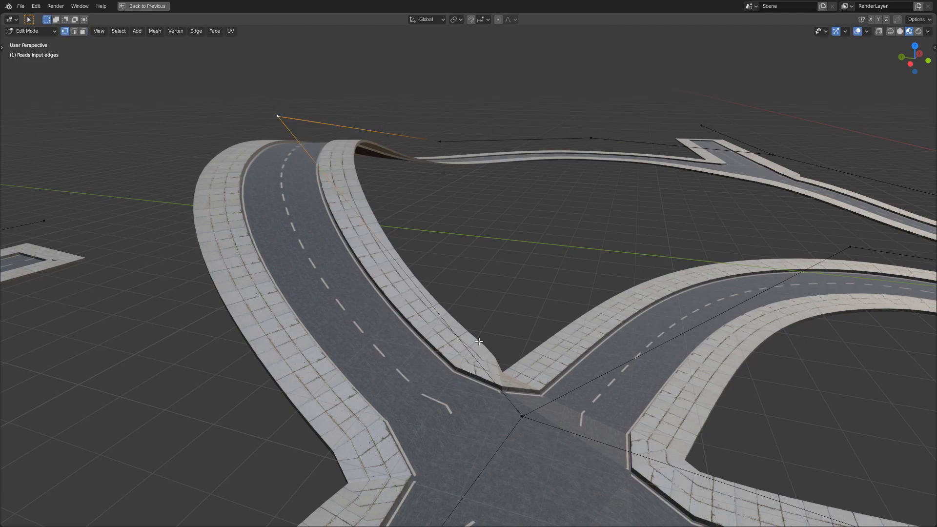
left_click(520, 414, "shift")
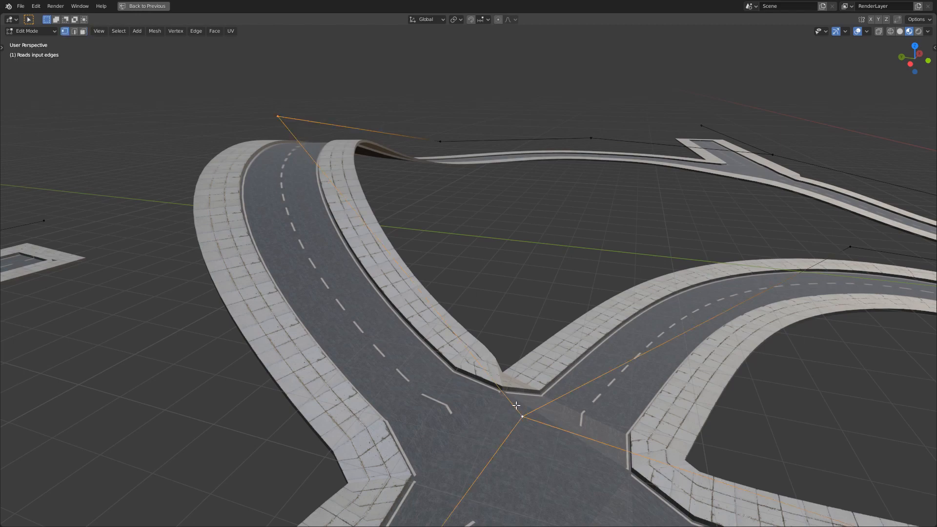
middle_click_drag(516, 405, 389, 388)
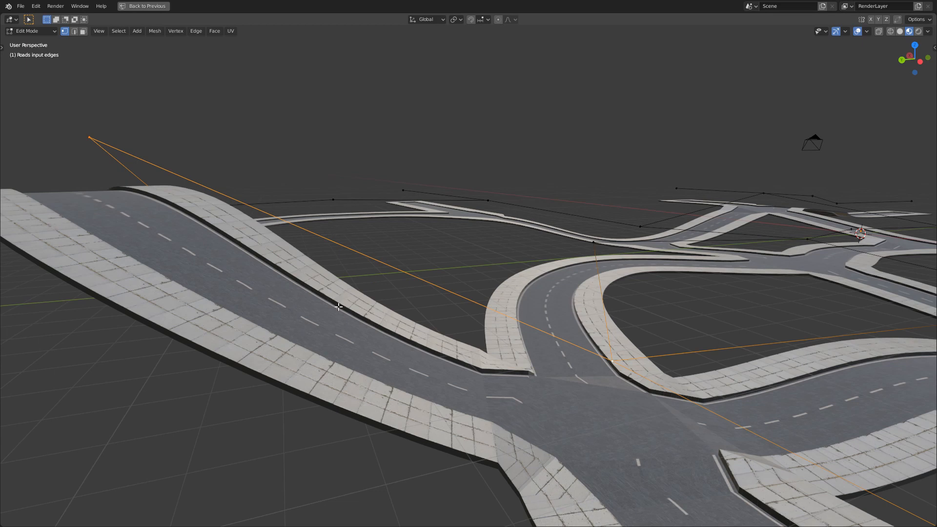
key("ctrl+e")
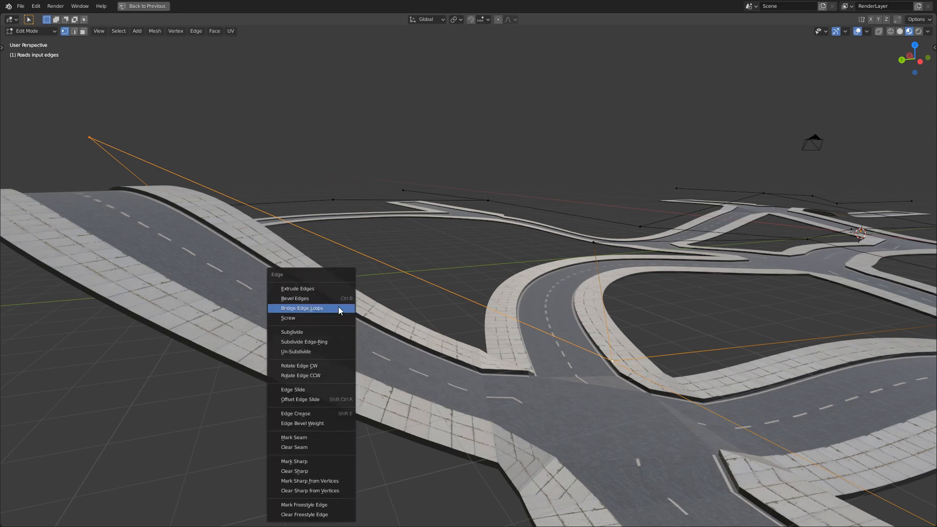
key("ctrl+z")
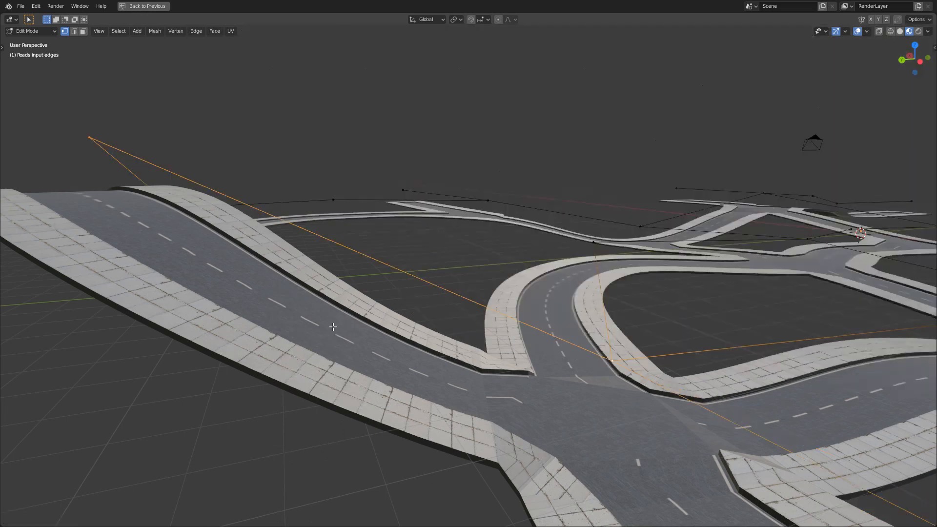
right_click(333, 326)
left_click(328, 330)
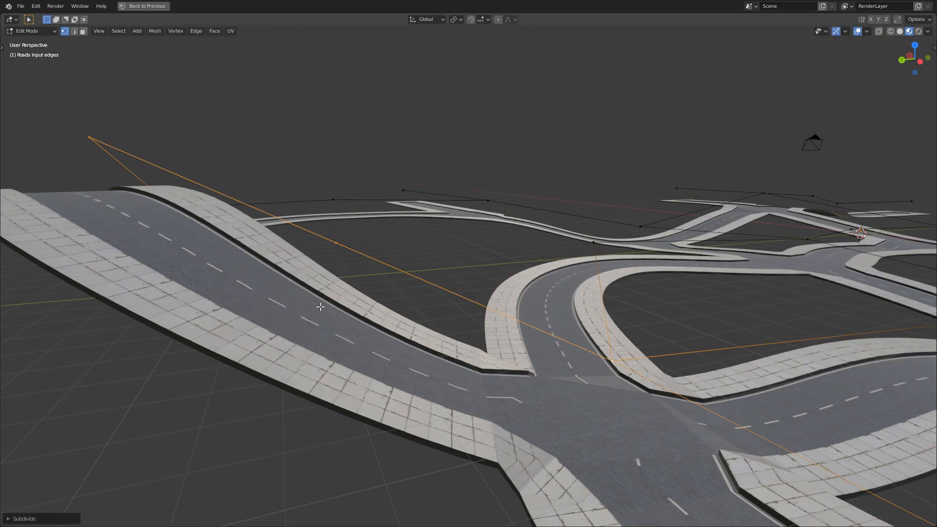
Step: Lower the hill segment's new middle vertex along global Z to near intersection level, and shift it toward the intersection in top view
left_click(336, 243)
key("g")
key("z")
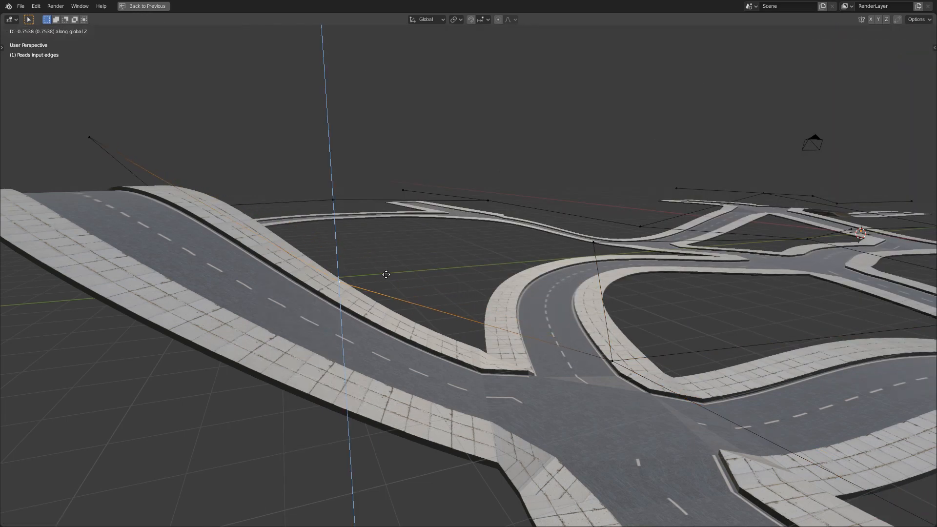
left_click(394, 333)
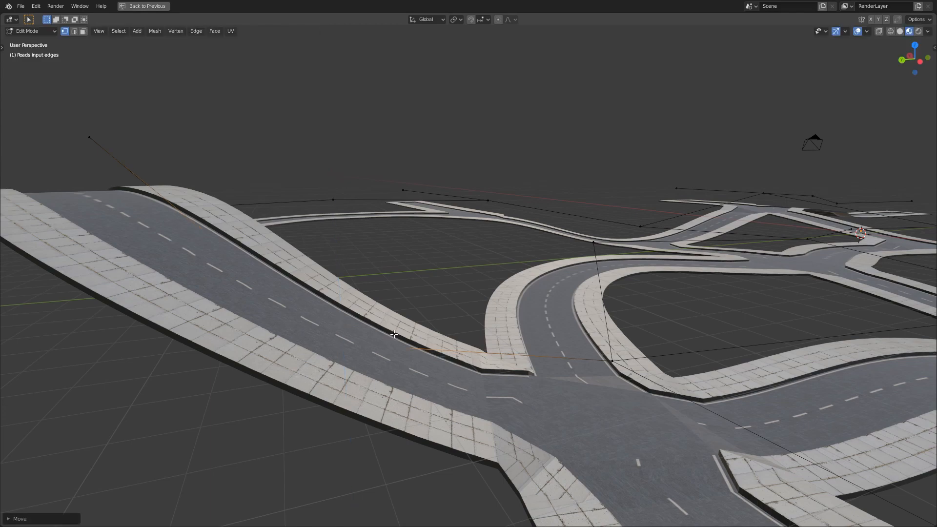
key("KP_7")
key("g")
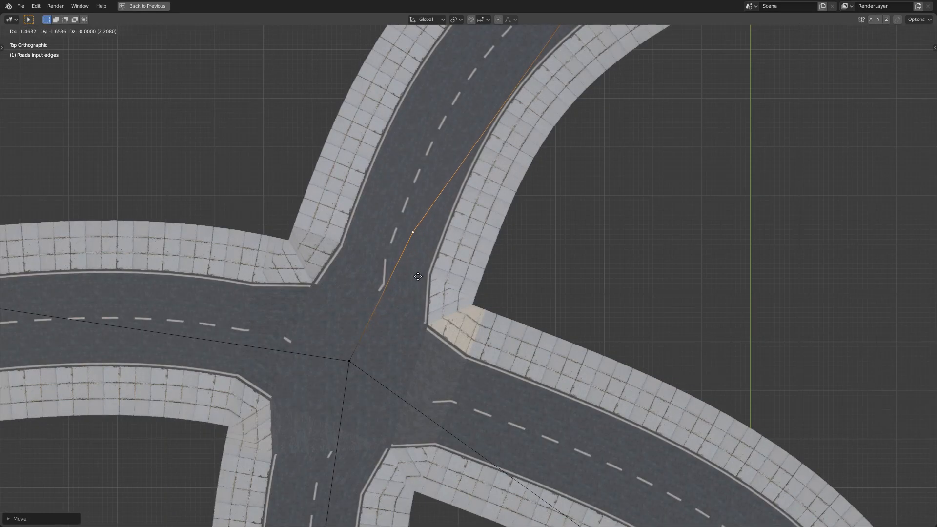
left_click(415, 278)
Step: View the regenerated hill road at the intersection from several angles and show the Roads output mesh in Edit Mode with nothing selected
middle_click_drag(415, 278, 520, 318)
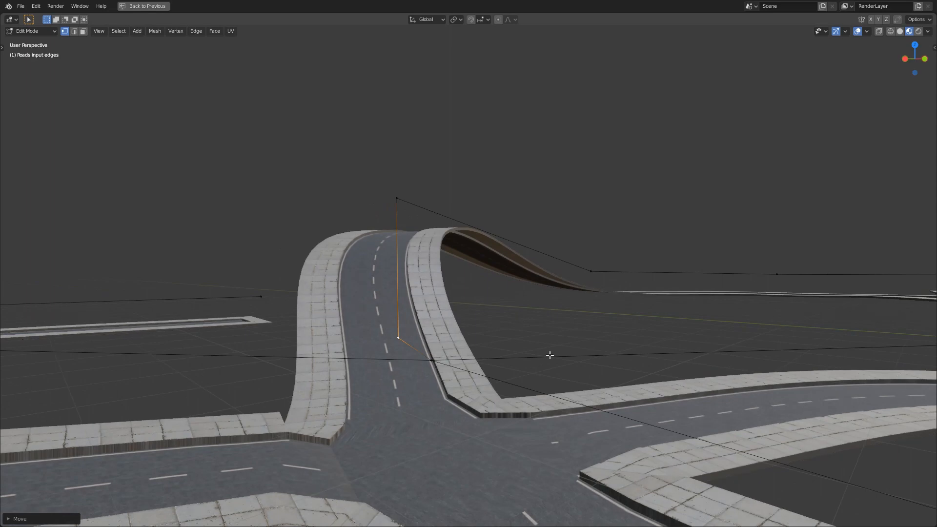
middle_click_drag(551, 357, 426, 443)
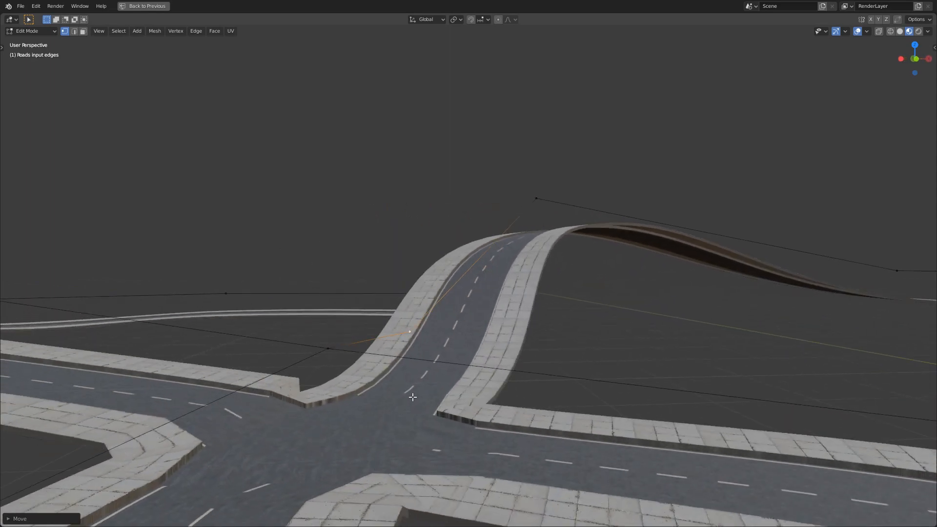
middle_click_drag(468, 369, 471, 418)
scroll(450, 418, "up", 3)
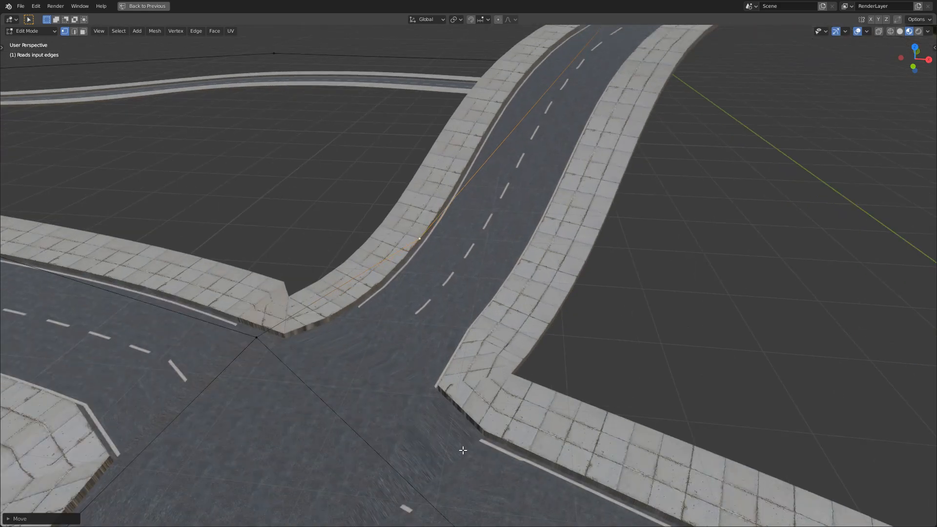
key("Tab")
left_click(462, 465)
key("Tab")
key("alt+a")
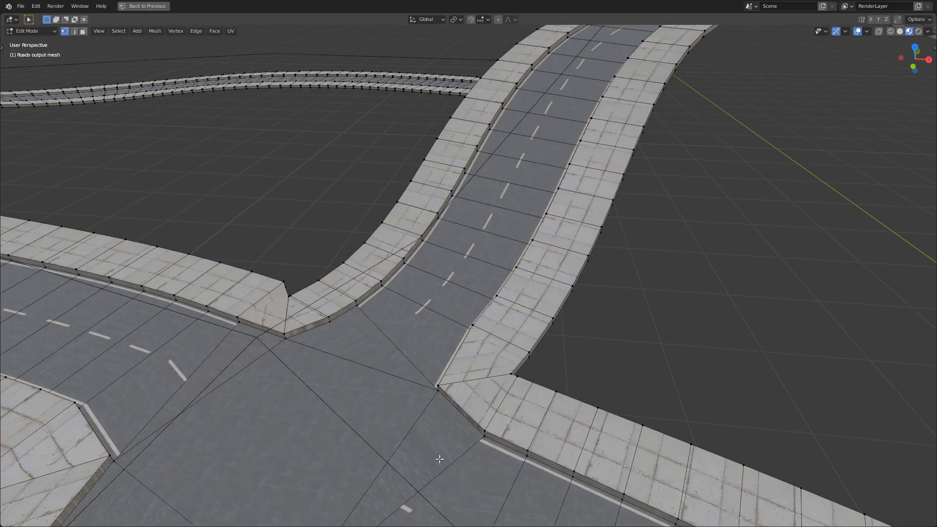
Step: Examine the intersection's individual road faces, their textures and the sidewalk corners on the Roads output mesh up close
left_click(475, 247)
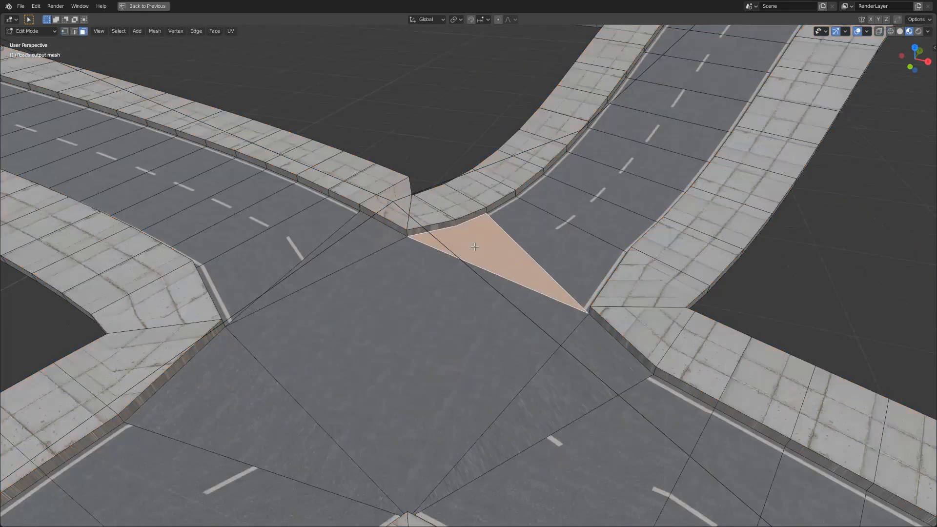
left_click(528, 387)
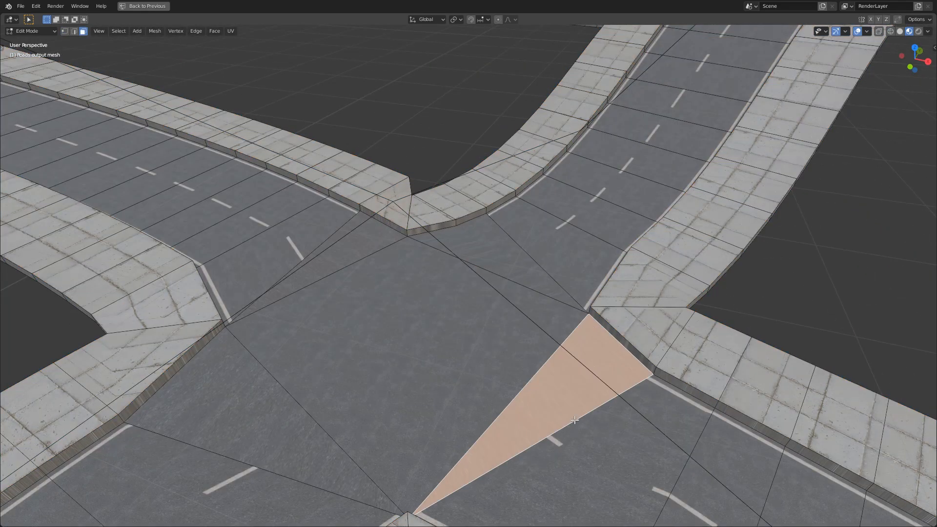
middle_click_drag(574, 419, 531, 404)
middle_click_drag(599, 439, 528, 415)
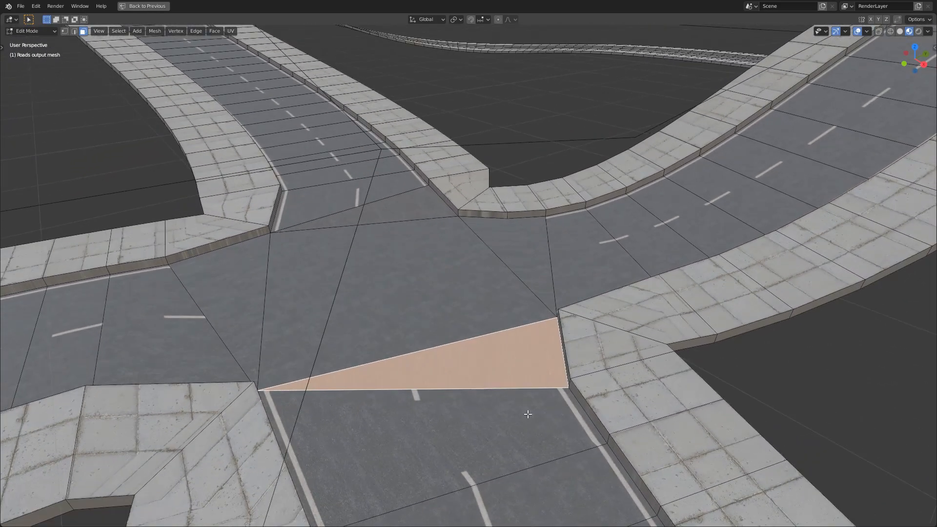
key("alt+a")
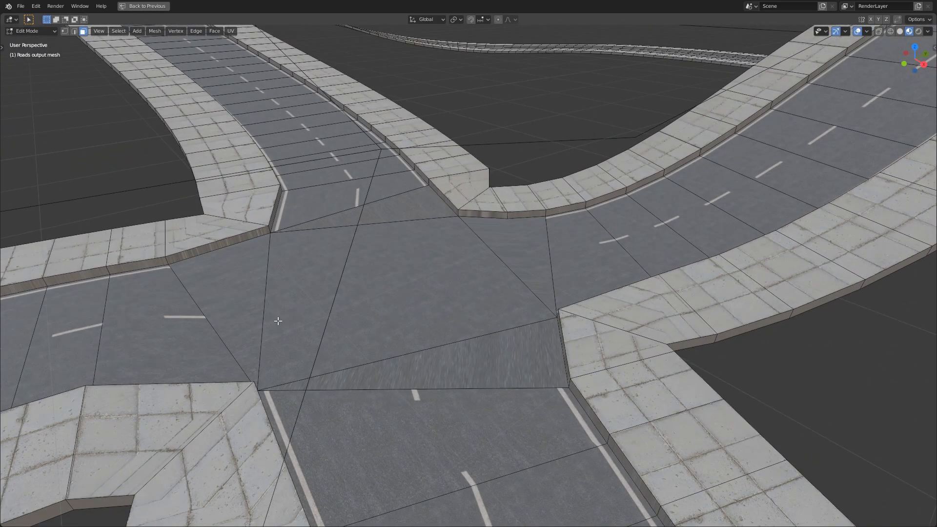
scroll(278, 321, "down", 2)
scroll(292, 321, "down", 2)
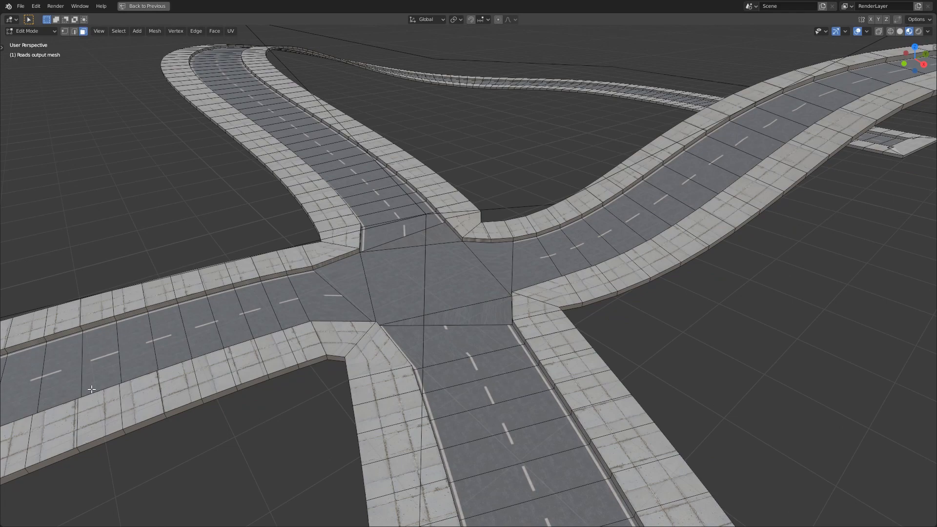
middle_click_drag(92, 389, 288, 375)
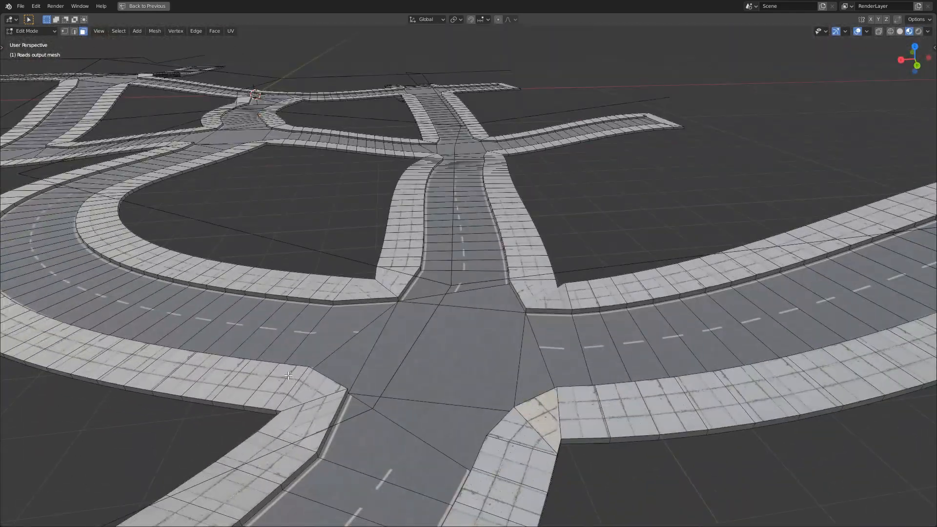
left_click(548, 425)
middle_click_drag(549, 425, 548, 436)
Step: Edit Roads input edges and subdivide the edge of the side branch leading from the intersection toward the curved dead-end road
key("Tab")
left_click(585, 262)
key("Tab")
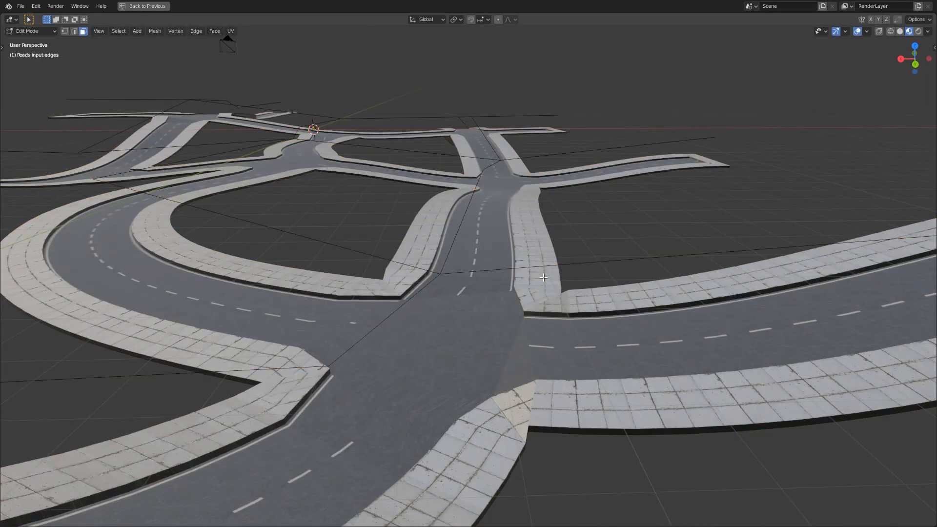
scroll(442, 285, "down", 1)
key("2")
left_click(562, 266)
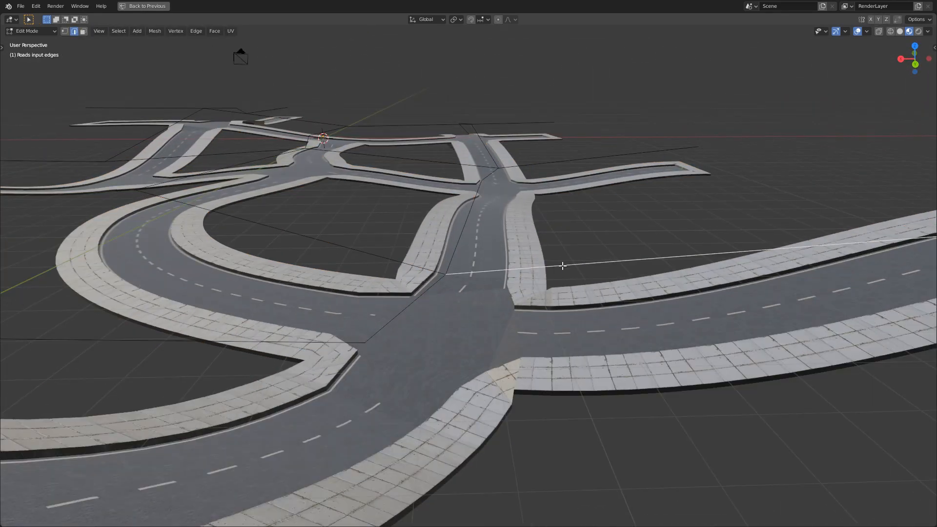
key("ctrl+e")
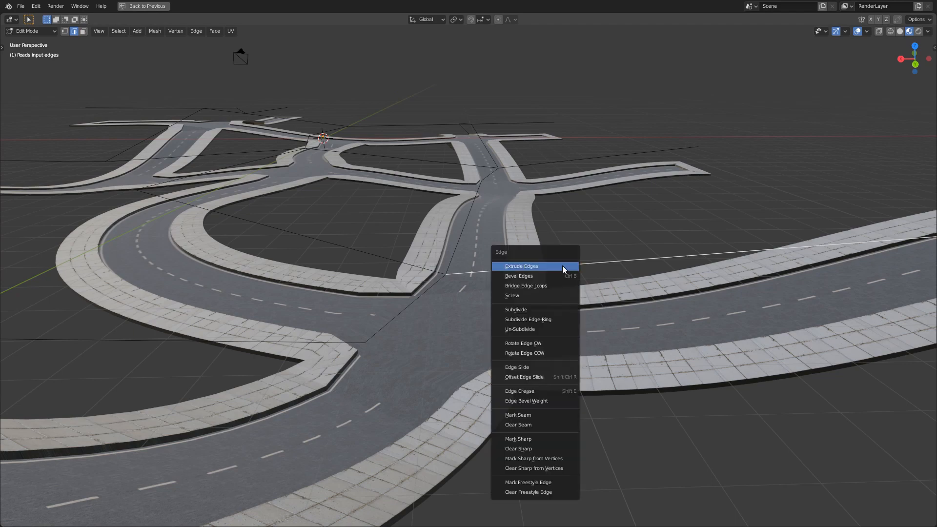
left_click(543, 309)
Step: Slide the side branch's new vertex along its edge toward the intersection in top view, by a factor of about 0.81
key("1")
scroll(602, 298, "down", 2)
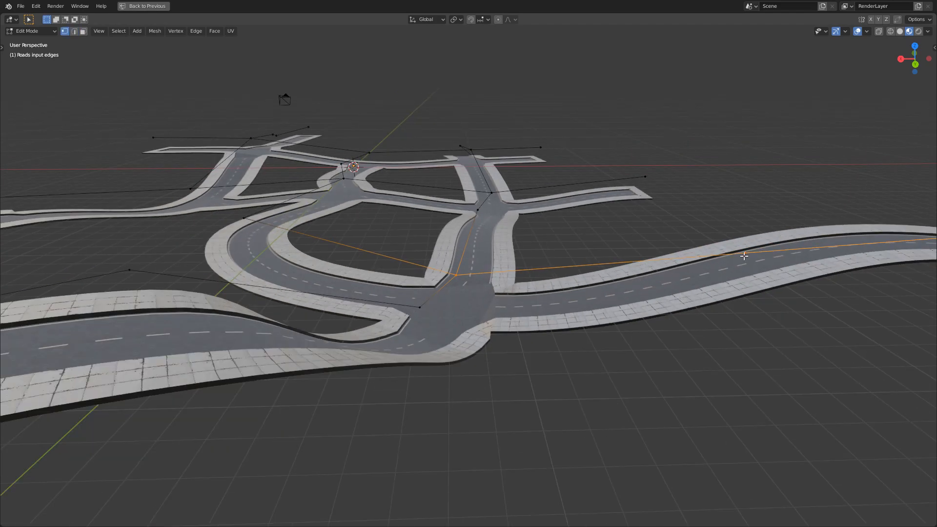
key("KP_7")
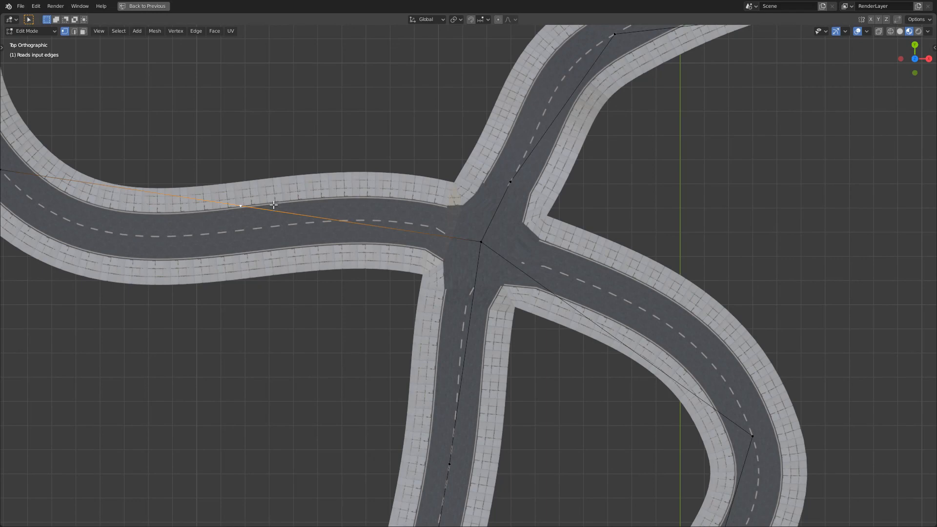
key("g")
key("g")
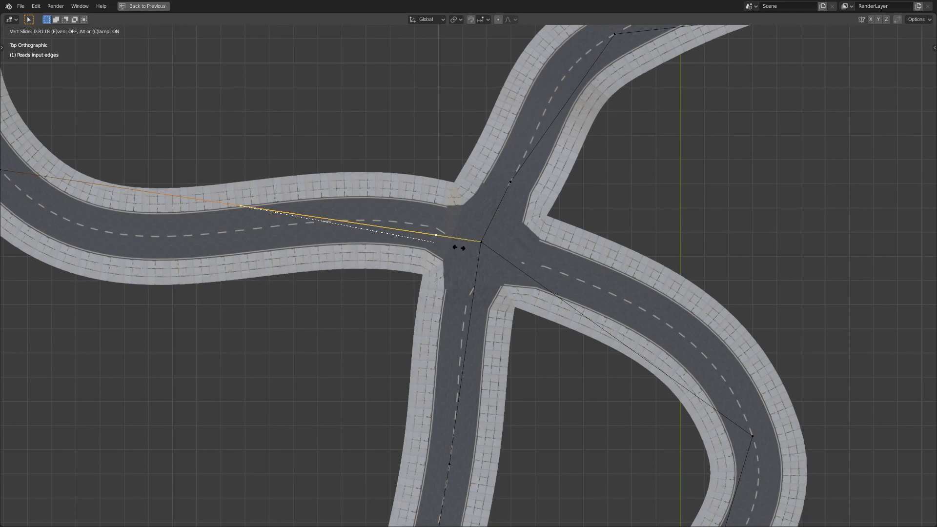
left_click(459, 248)
Step: Lower the side branch's slid vertex slightly along global Z, closer to the intersection's height
middle_click_drag(458, 248, 466, 210)
key("g")
key("z")
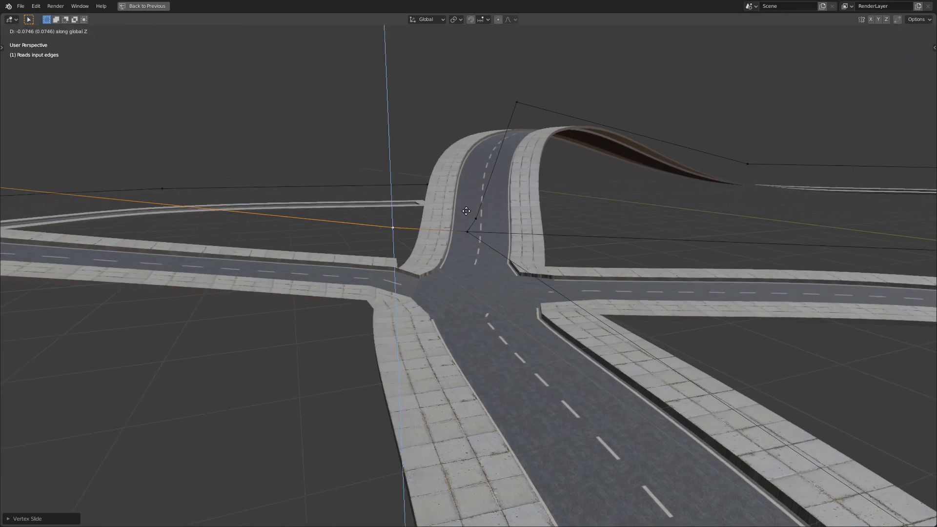
left_click(468, 245)
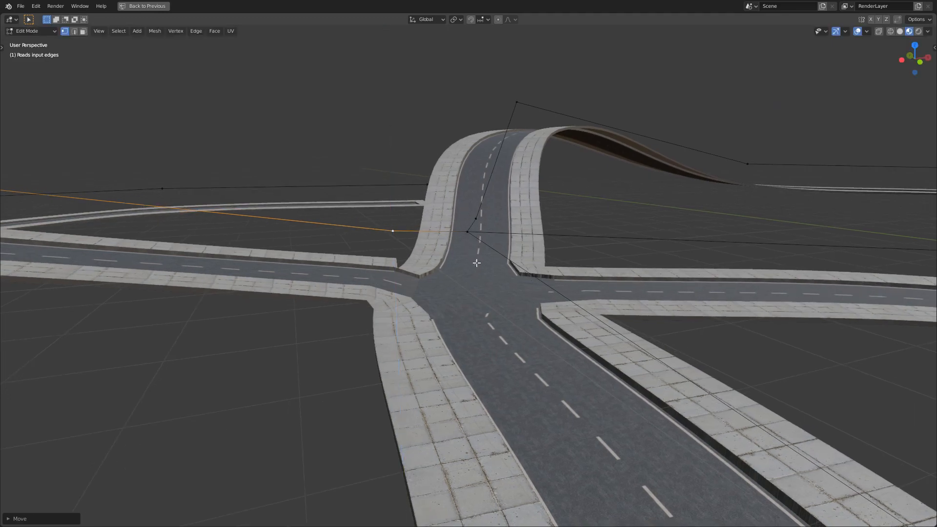
Step: View the regenerated intersection from around, return to Object Mode and survey the whole road network
middle_click_drag(477, 263, 214, 274)
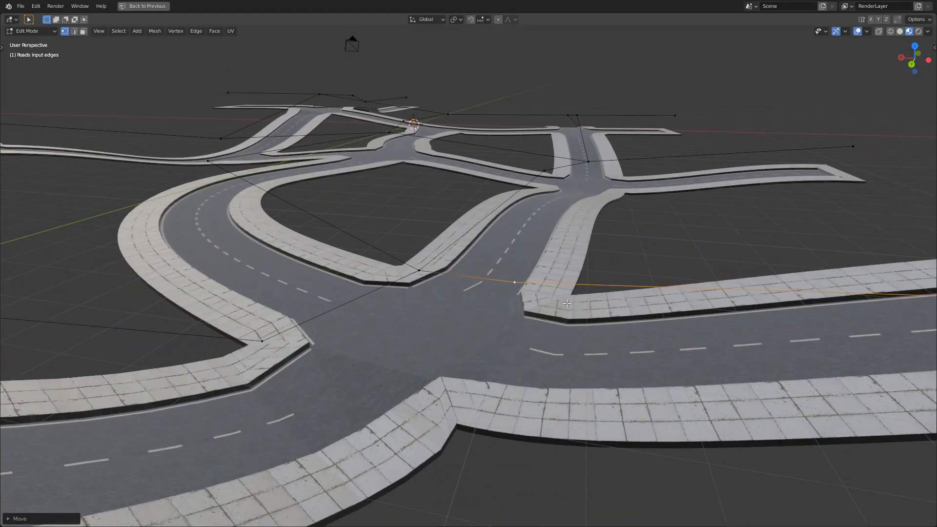
middle_click_drag(567, 303, 596, 323)
key("Tab")
scroll(660, 328, "down", 4)
middle_click_drag(599, 359, 556, 303, "shift")
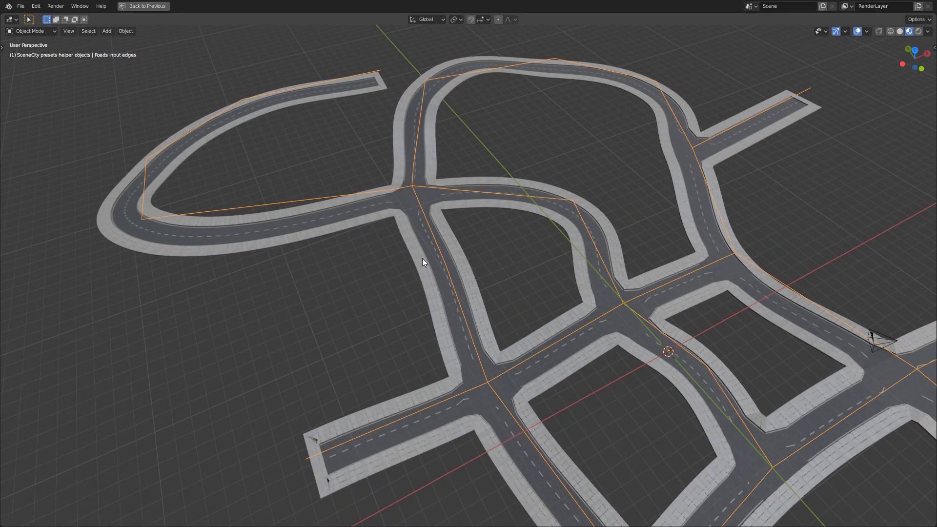
Step: Restore the full workspace layout and examine the Free-form roads node tree, from Get mesh through the curve conversion nodes
key("ctrl+space")
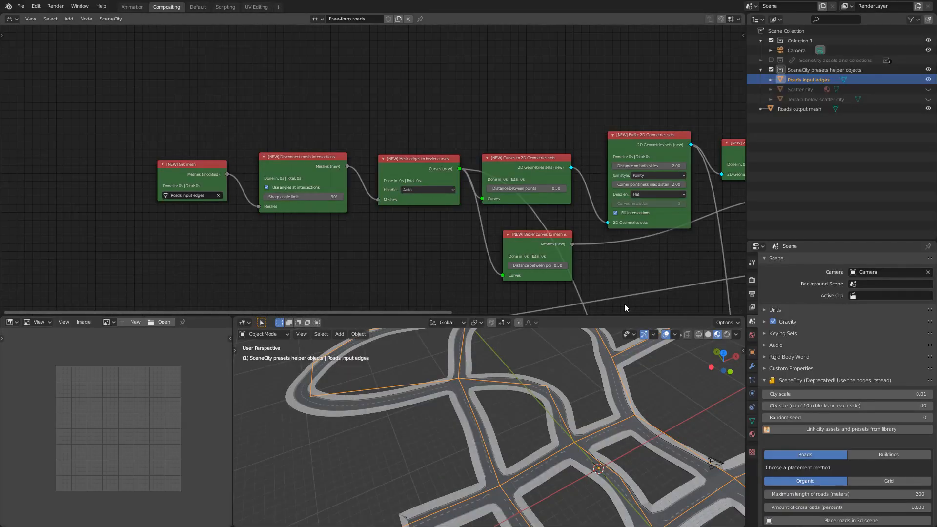
middle_click_drag(625, 303, 511, 179)
scroll(511, 178, "down", 1)
scroll(348, 166, "down", 3)
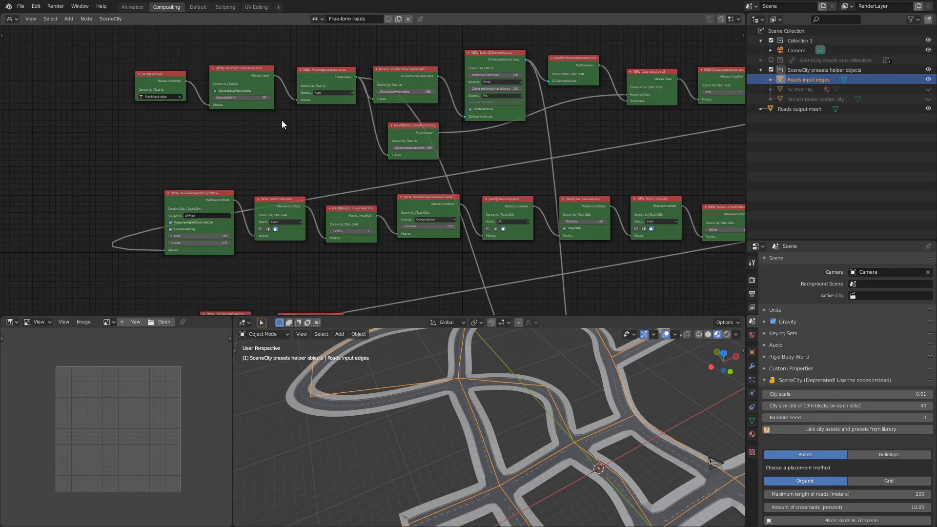
middle_click_drag(571, 175, 529, 142)
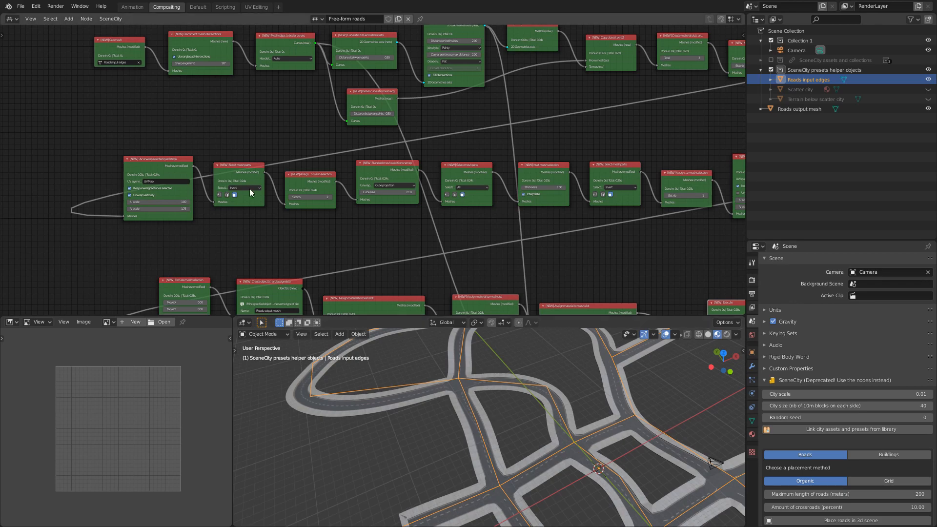
scroll(308, 203, "up", 5)
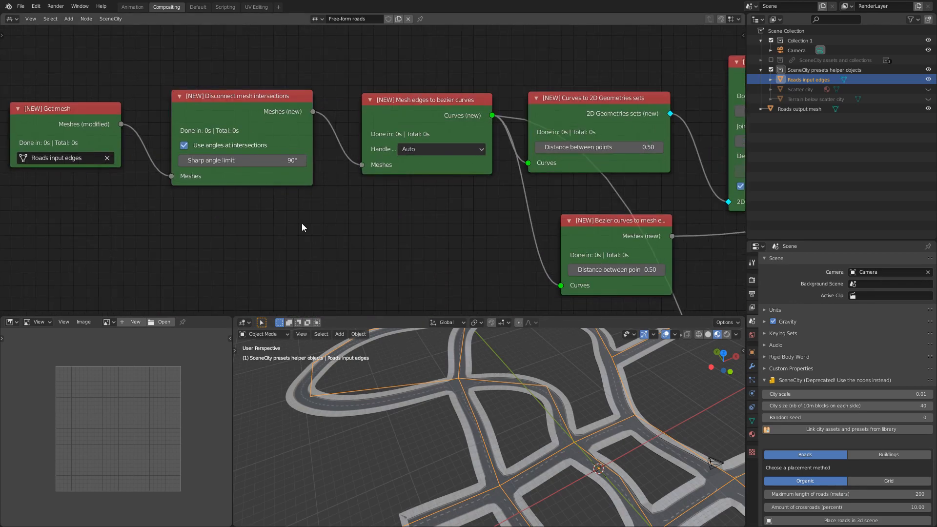
middle_click_drag(496, 225, 431, 226)
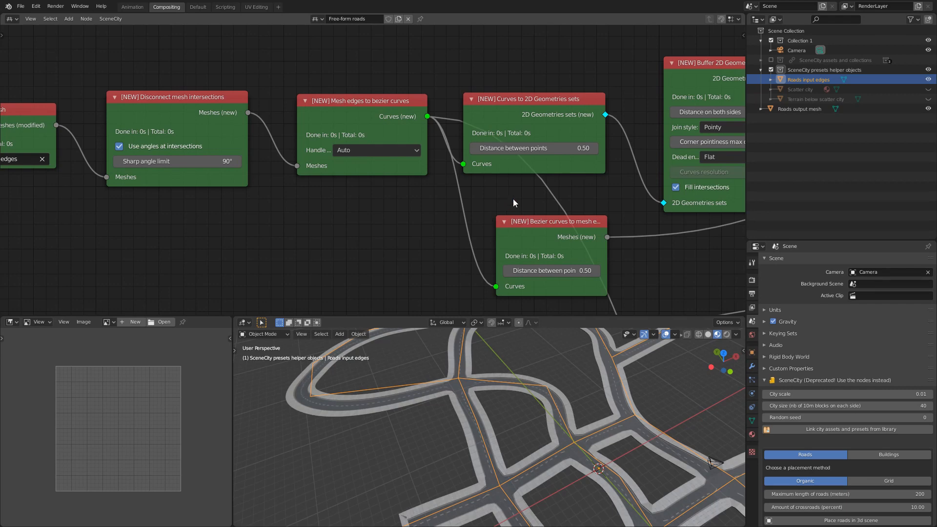
Step: Examine the buffering and mesh conversion nodes, enlarge the 3D viewport below them and select the roads output mesh
middle_click_drag(620, 245, 487, 245)
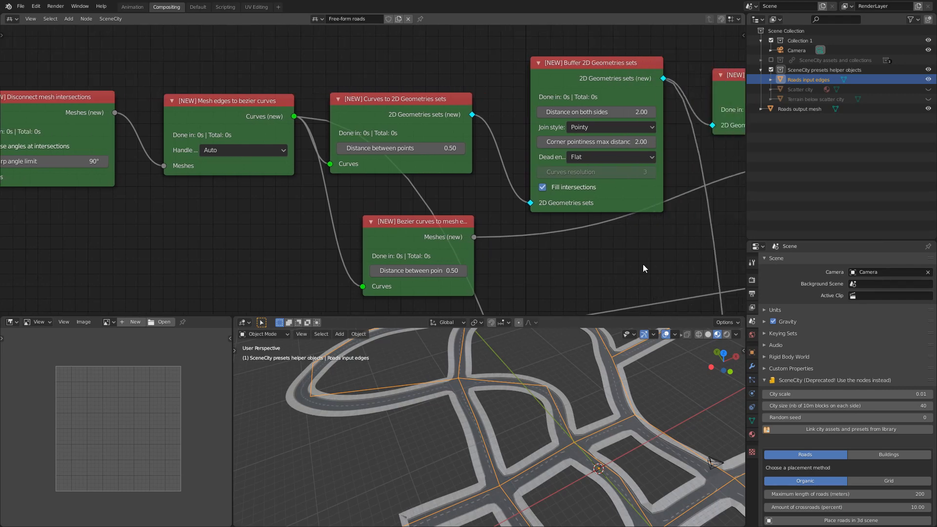
middle_click_drag(642, 268, 540, 247)
scroll(539, 248, "down", 2)
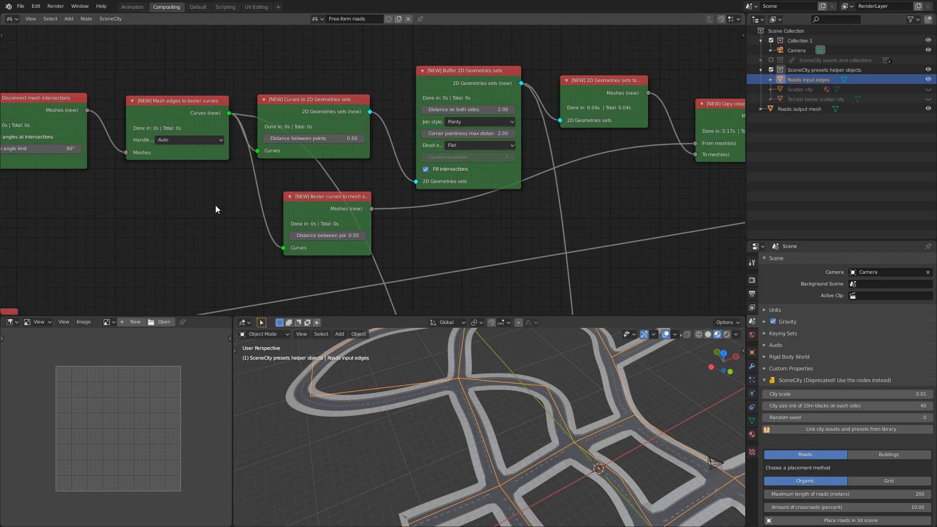
middle_click_drag(481, 442, 460, 405, "shift")
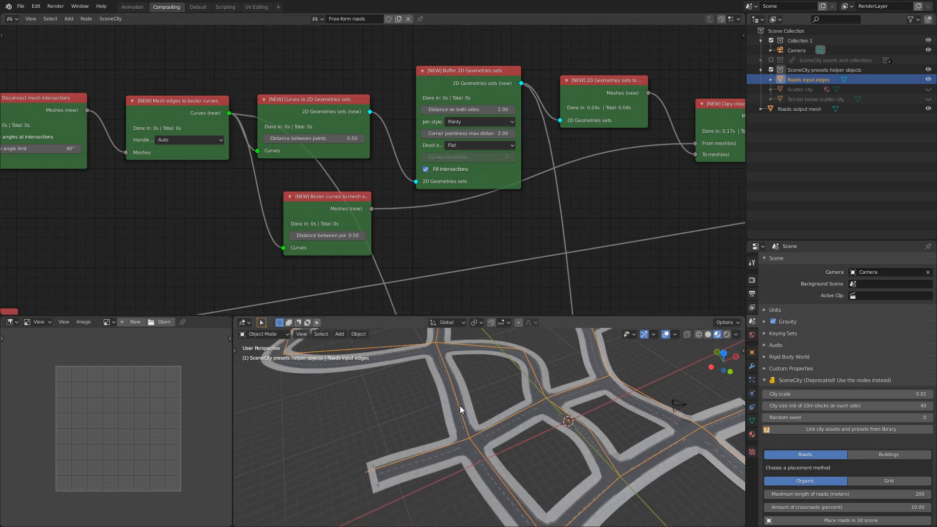
left_click_drag(547, 316, 546, 252)
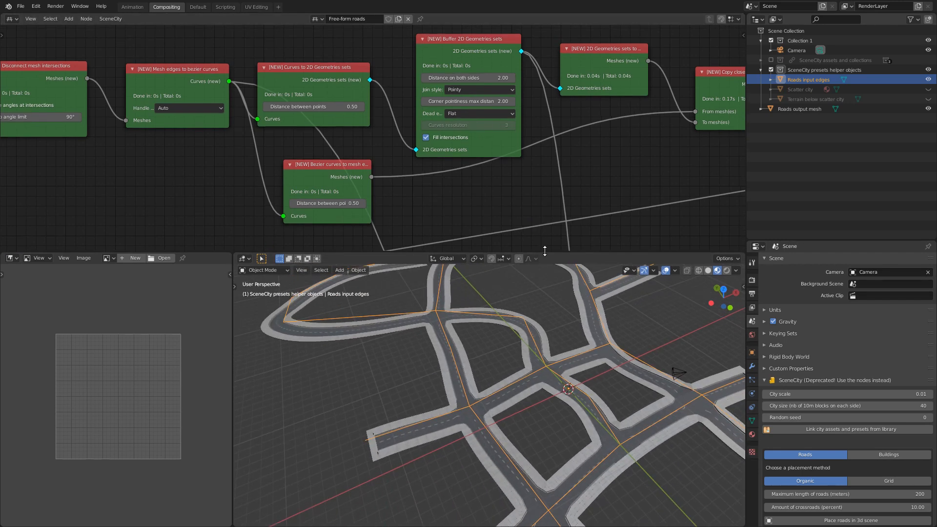
left_click(511, 407)
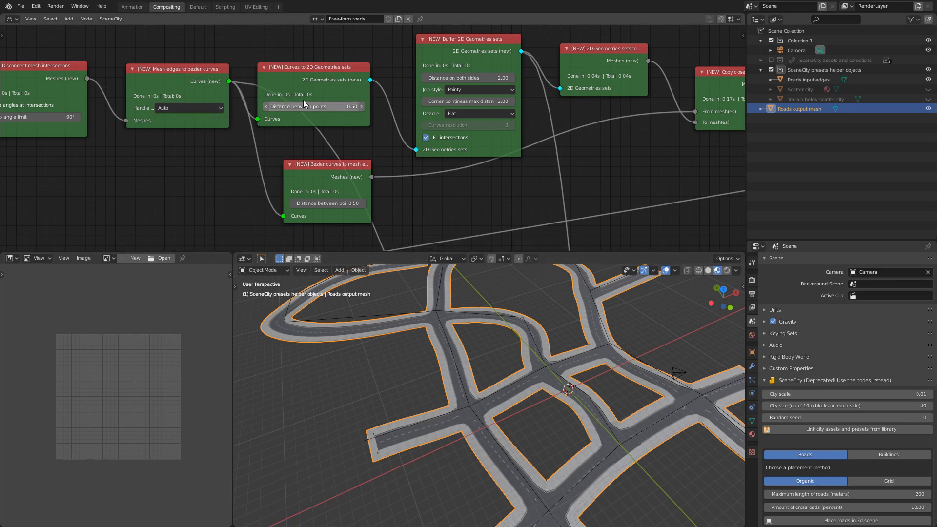
Step: Select the Curves to 2D Geometries sets node after highlighting the Bezier curves to mesh edges node beneath it
scroll(318, 145, "up", 2)
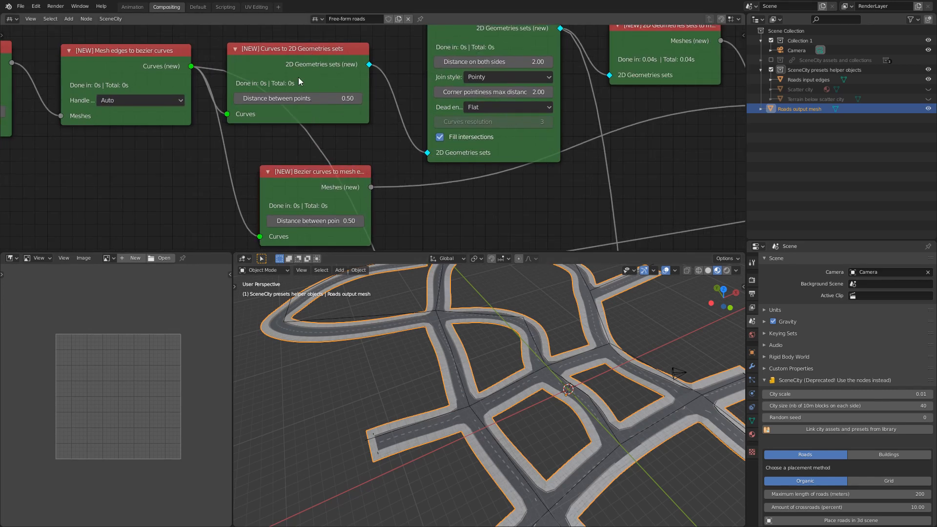
left_click(321, 172)
left_click(289, 49)
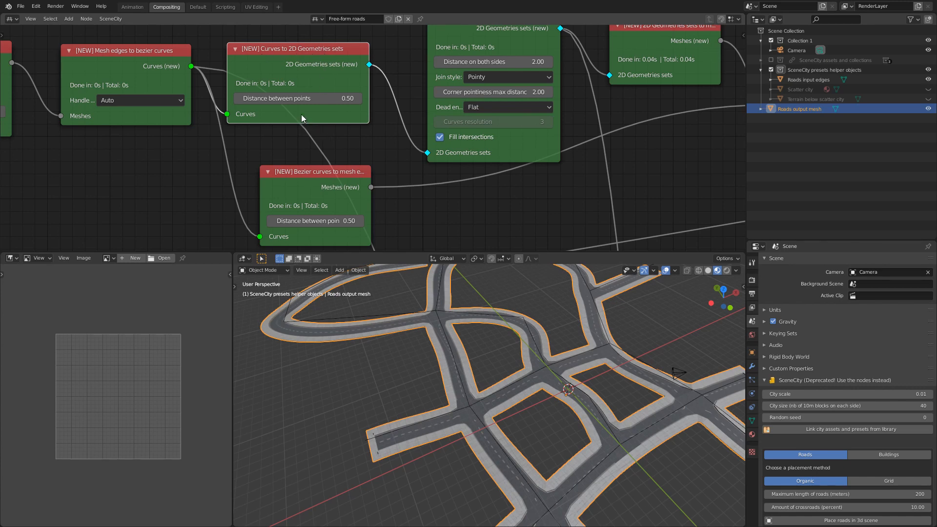
Step: Enter Edit Mode on the roads output mesh at a curved road section, with nothing selected
middle_click_drag(476, 379, 510, 425)
scroll(485, 385, "up", 8)
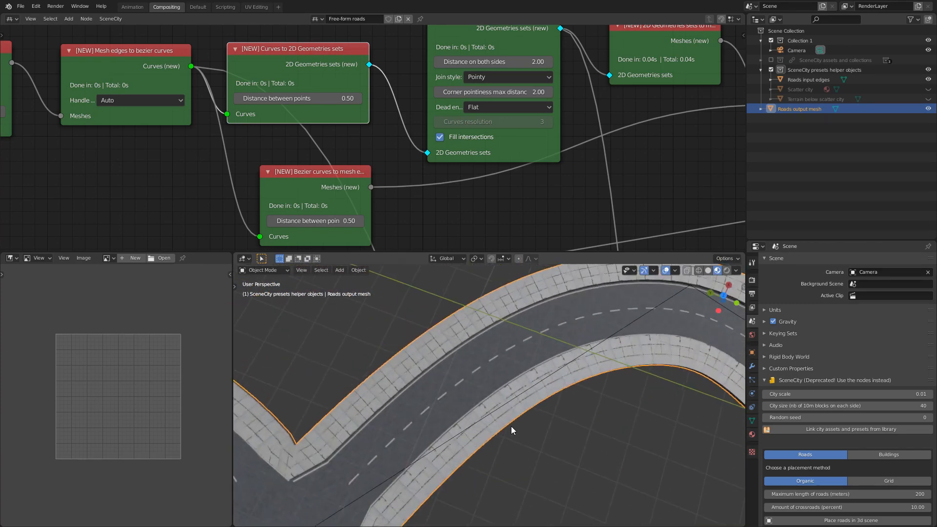
key("Tab")
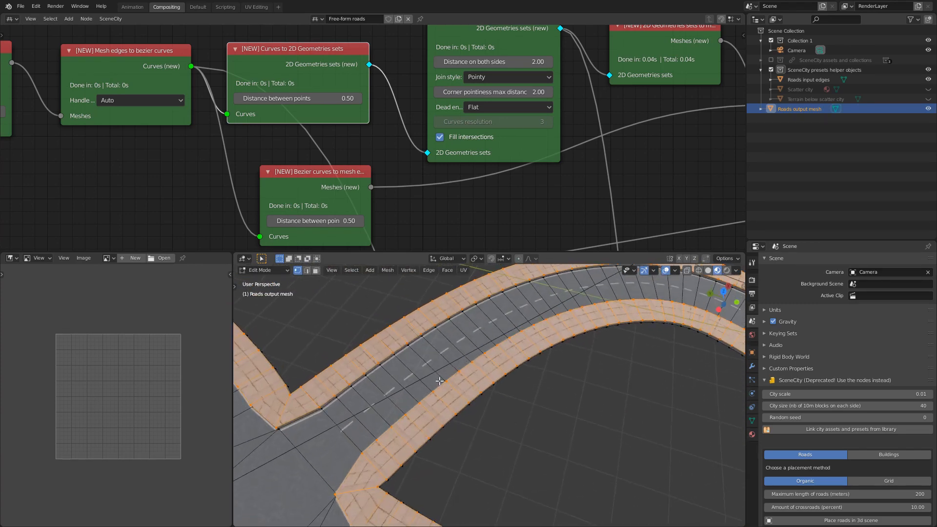
key("alt+a")
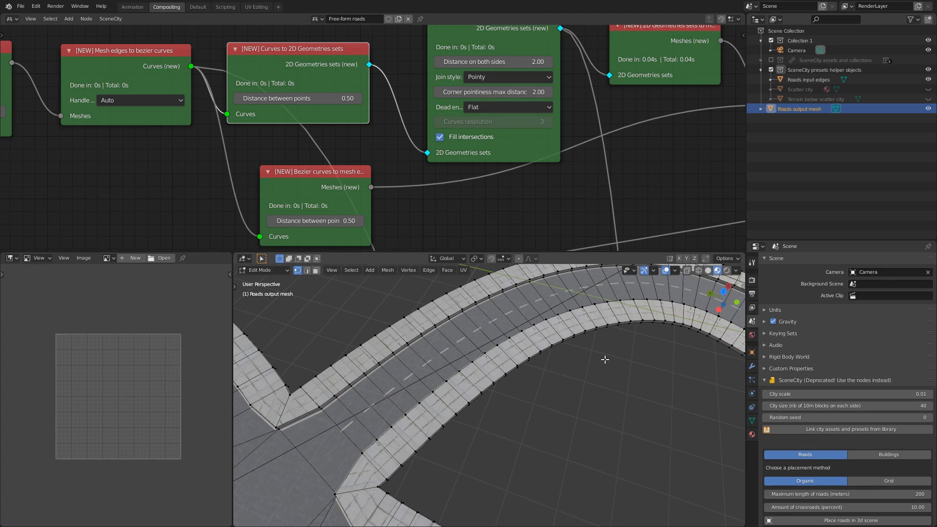
middle_click_drag(605, 359, 582, 348)
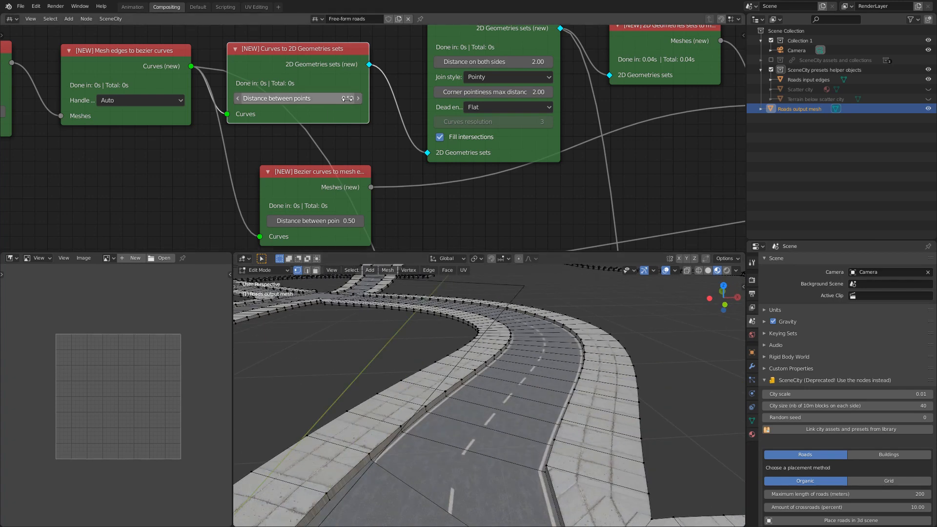
Step: Switch to edge selection and select successive cross edges along the curved road to examine their spacing
key("2")
left_click(494, 409)
left_click(494, 409)
left_click(502, 395)
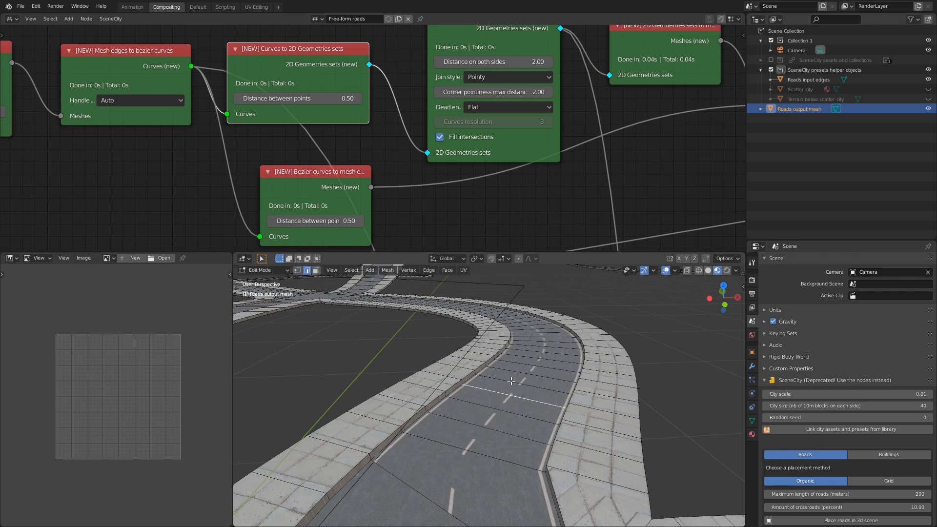
left_click(511, 380)
left_click(518, 371)
left_click(520, 365)
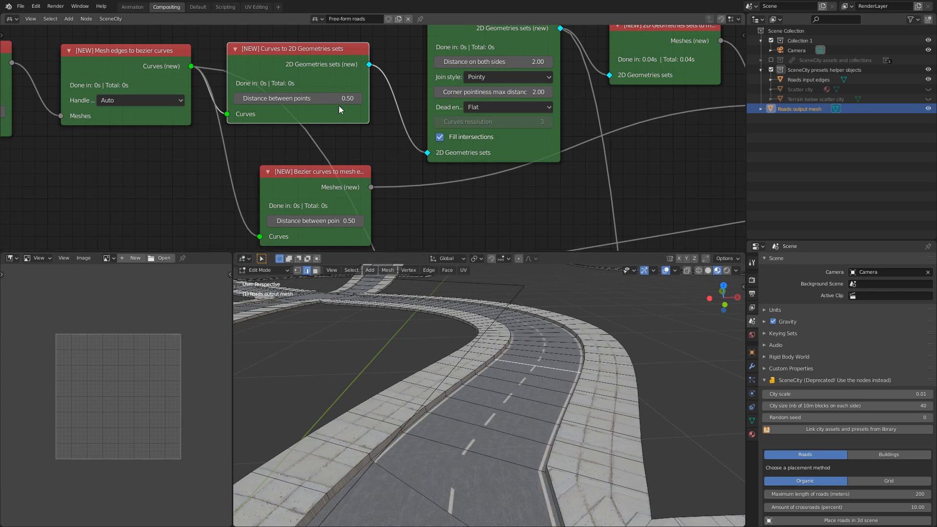
left_click(505, 411)
left_click(509, 397, "shift")
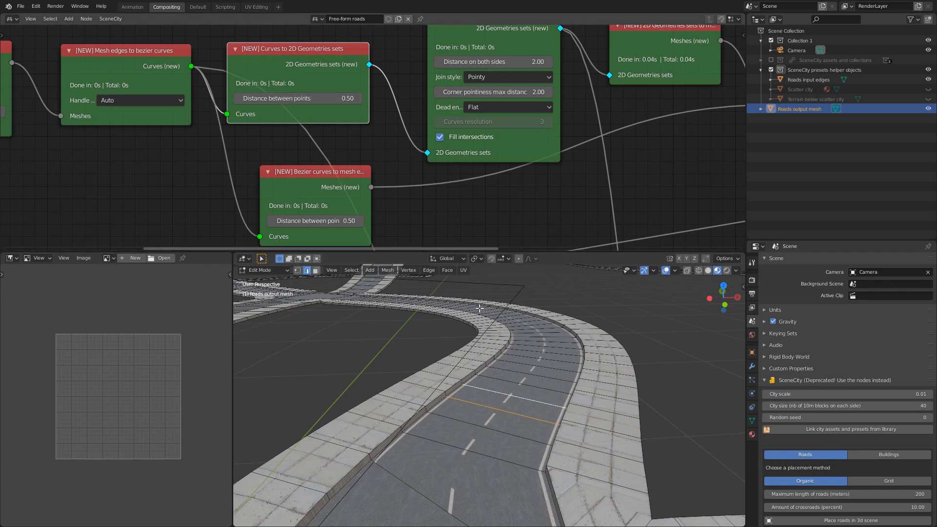
Step: Set the Curves to 2D Geometries sets node's distance between points to 1 and regenerate the roads
left_click(325, 102)
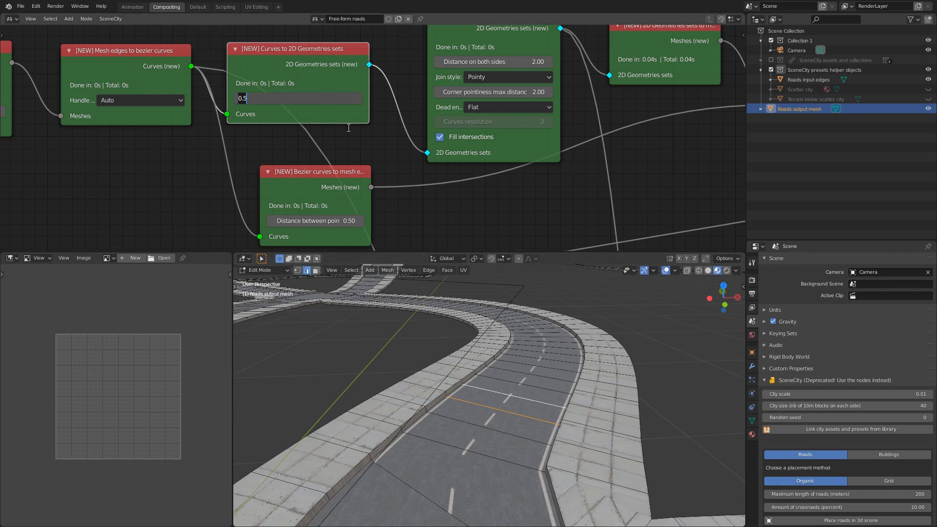
type("1")
key("Return")
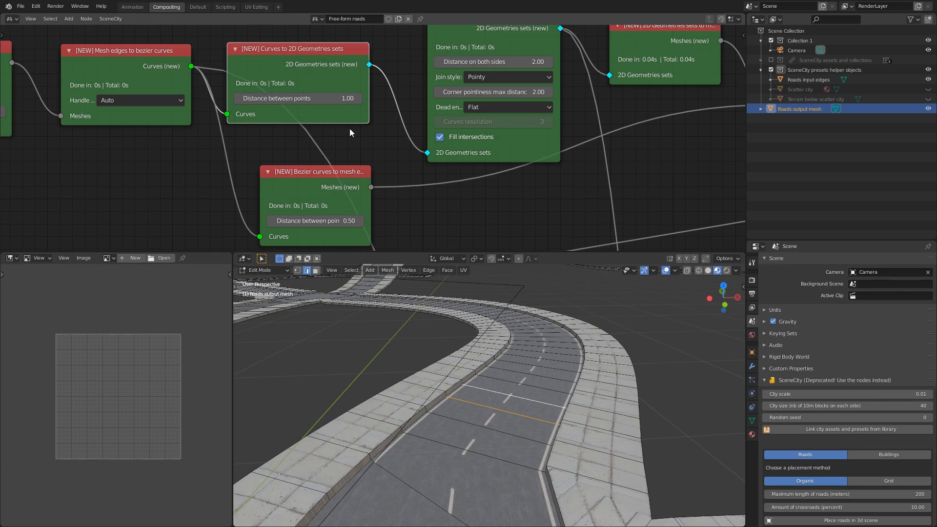
key("ctrl+e")
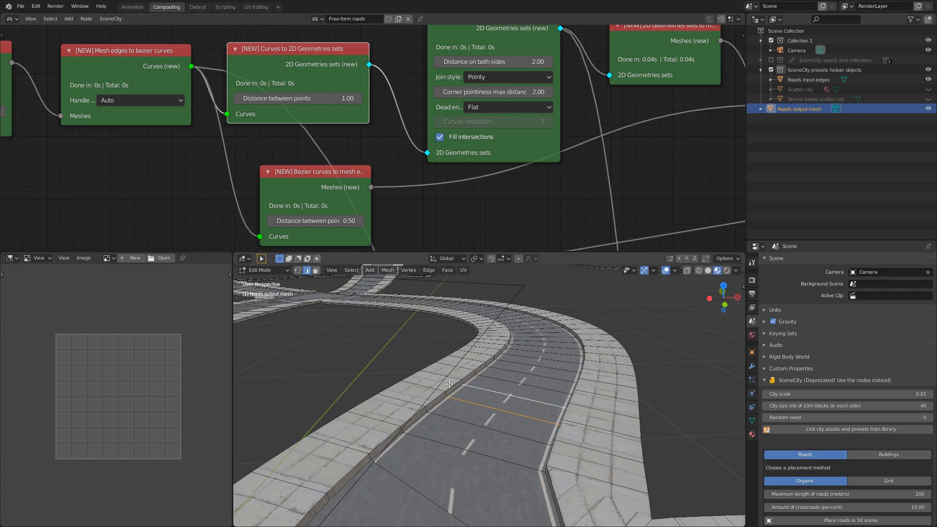
Step: Examine the spacing of the regenerated bend's segments by selecting cross edges along it from several angles
left_click(468, 438)
left_click(496, 404)
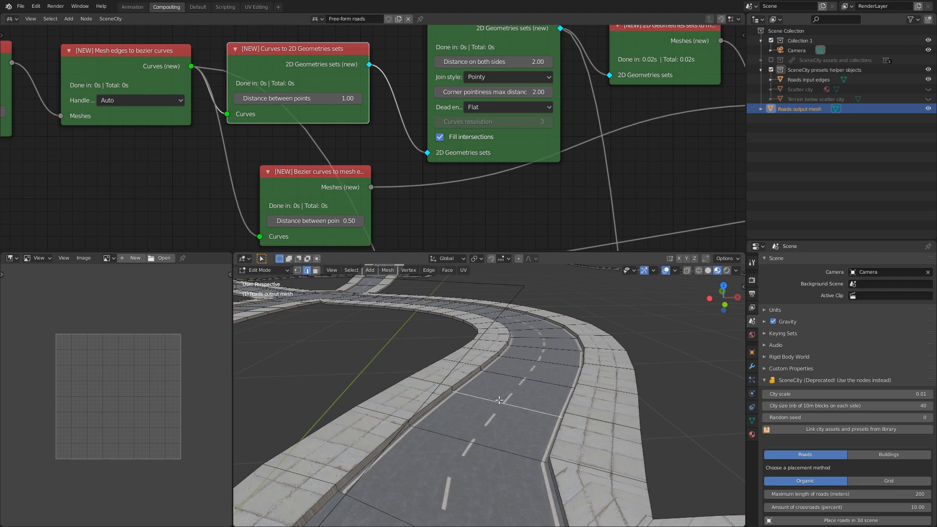
left_click(518, 378)
left_click(529, 360)
middle_click_drag(571, 335, 496, 367)
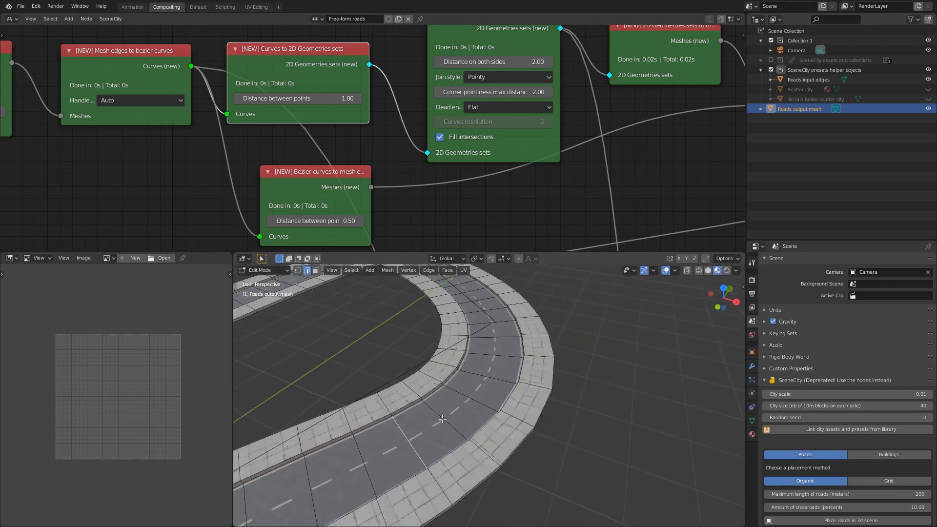
middle_click_drag(440, 425, 507, 412)
left_click(459, 397)
scroll(507, 412, "down", 2)
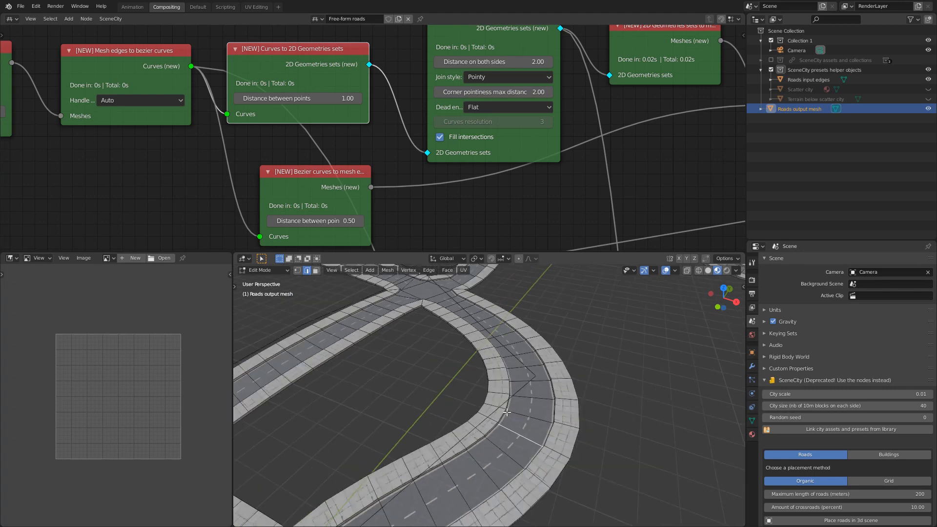
Step: Return to Object Mode and inspect the road corners and the overall network
key("Tab")
scroll(449, 441, "up", 2)
middle_click_drag(449, 441, 566, 391, "shift")
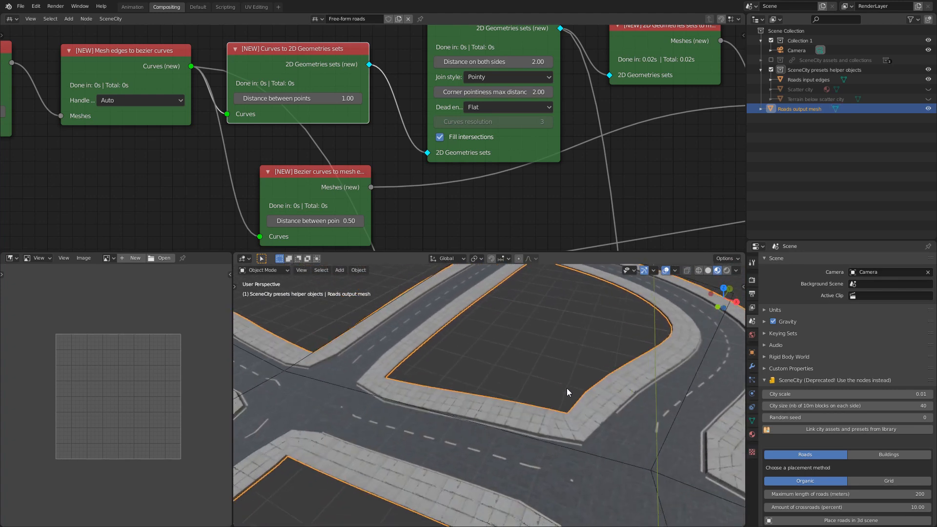
scroll(573, 391, "down", 5)
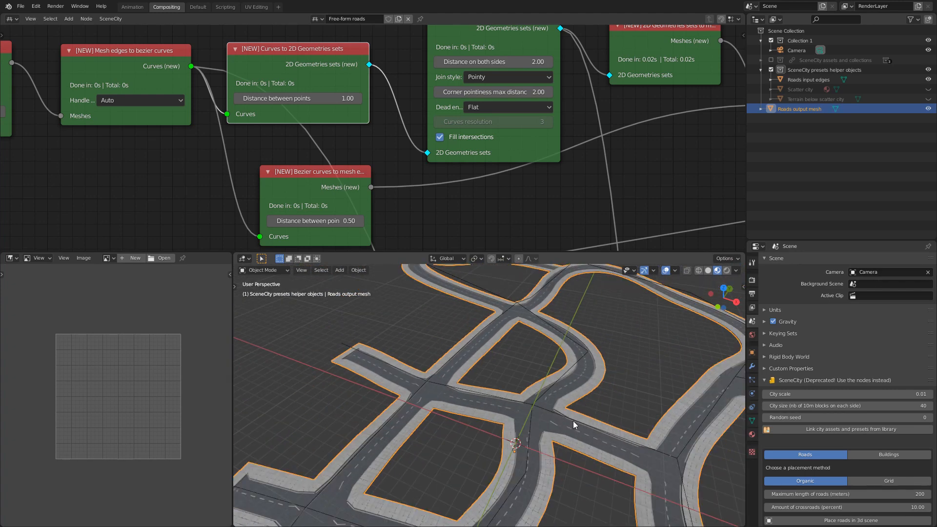
scroll(534, 400, "down", 2)
Step: Inspect the road network's mesh in Edit Mode, including the topology around an intersection
key("Tab")
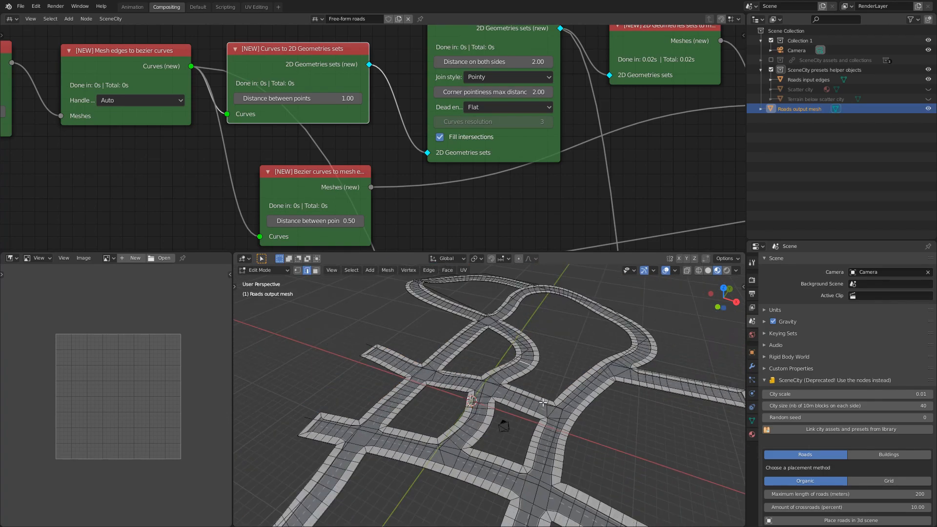
scroll(543, 402, "up", 4)
middle_click_drag(576, 418, 446, 443, "shift")
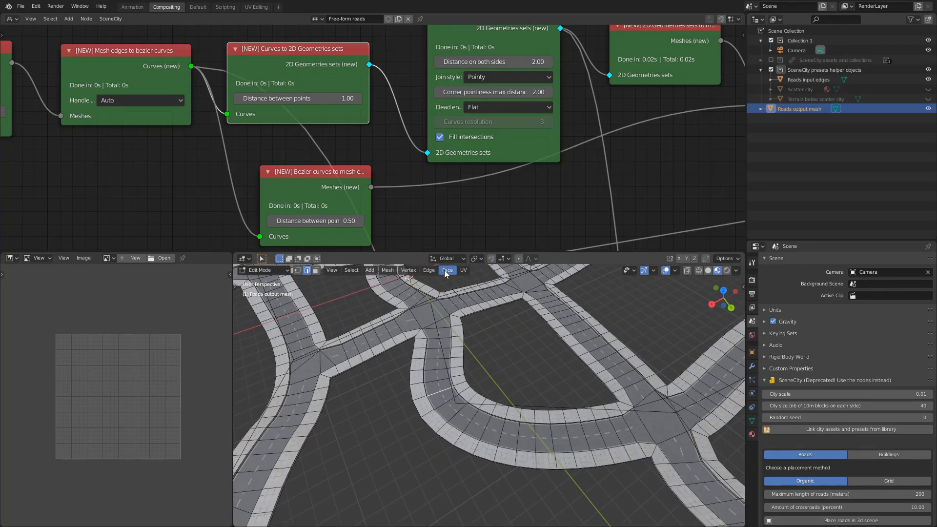
left_click(323, 96)
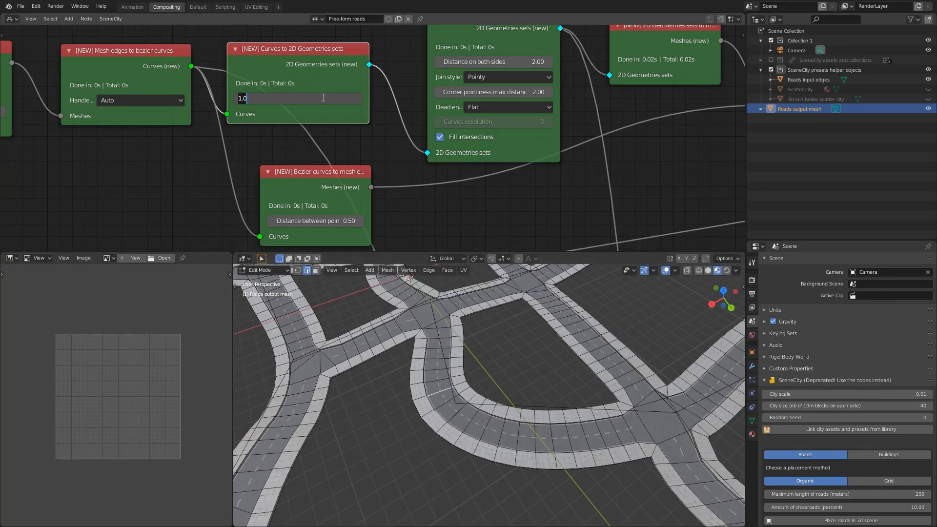
key("Escape")
middle_click_drag(459, 397, 413, 425)
scroll(502, 421, "up", 4)
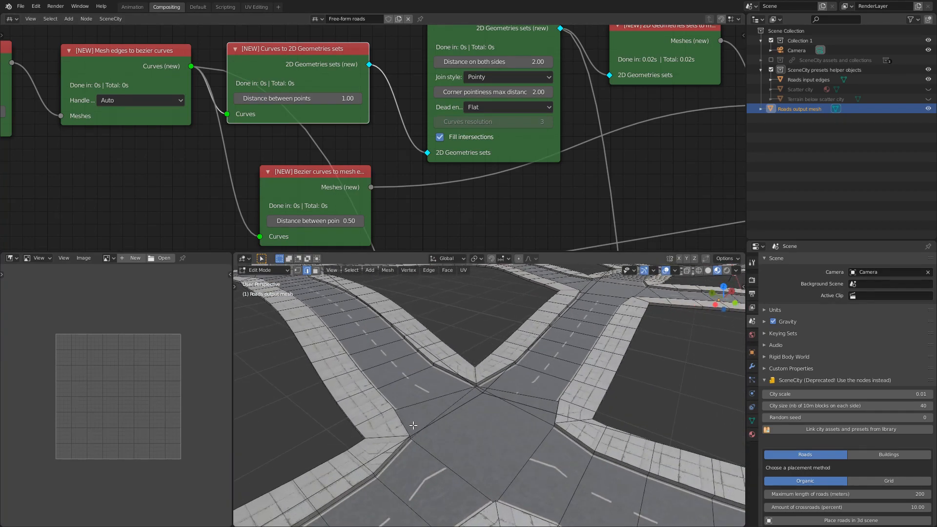
Step: Set the Curves to 2D Geometries sets node's distance between points to 0.25 and regenerate the roads
left_click(323, 98)
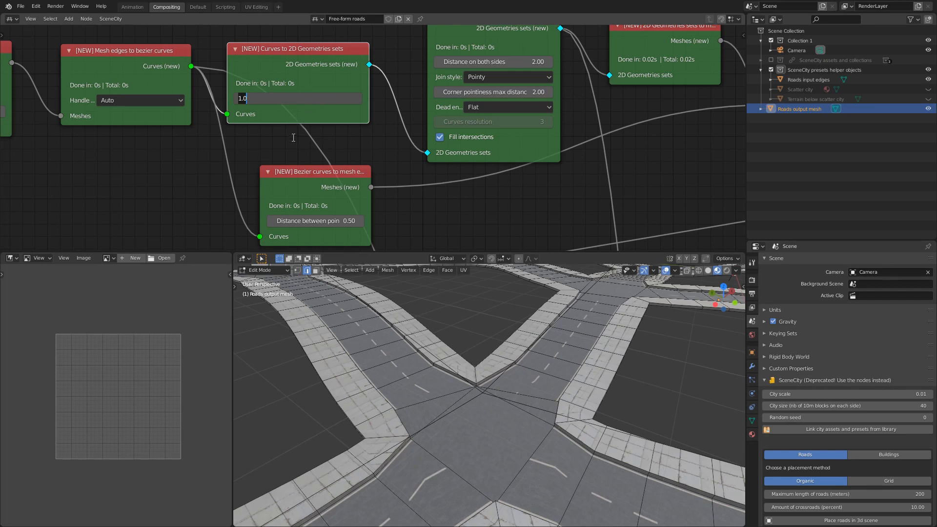
key("BackSpace")
key("Return")
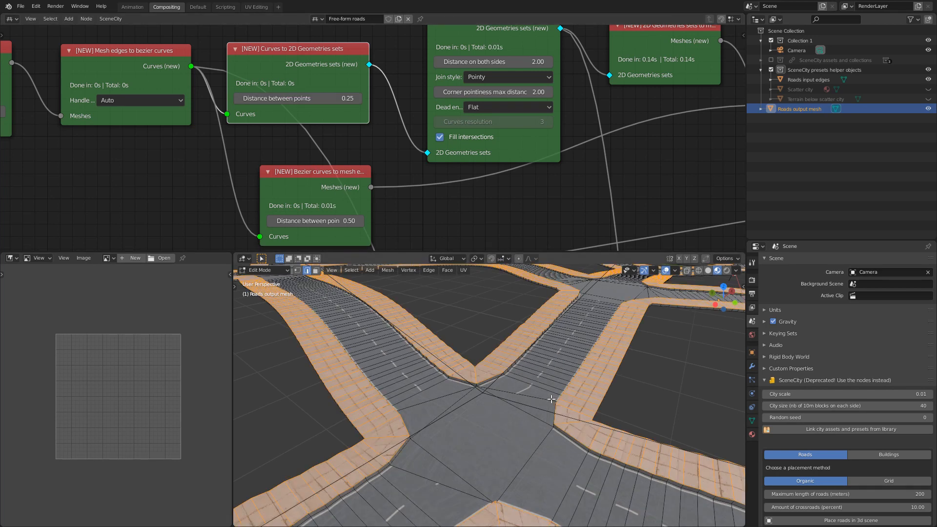
Step: Examine the dense segments and sidewalk edges of a sloping road up close, with the mesh deselected
middle_click_drag(524, 376, 474, 418, "shift")
scroll(474, 418, "up", 8)
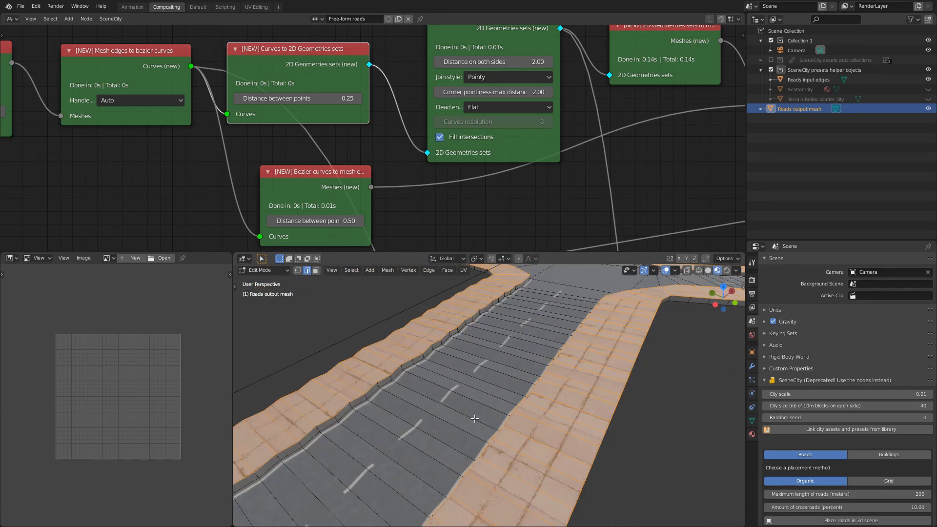
scroll(474, 418, "down", 1)
middle_click_drag(430, 414, 335, 410)
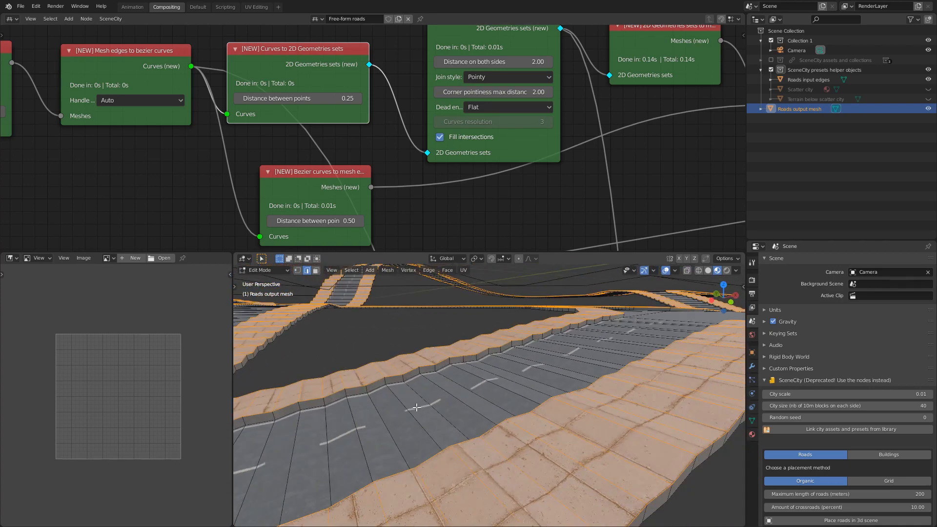
key("alt+a")
middle_click_drag(418, 407, 587, 383)
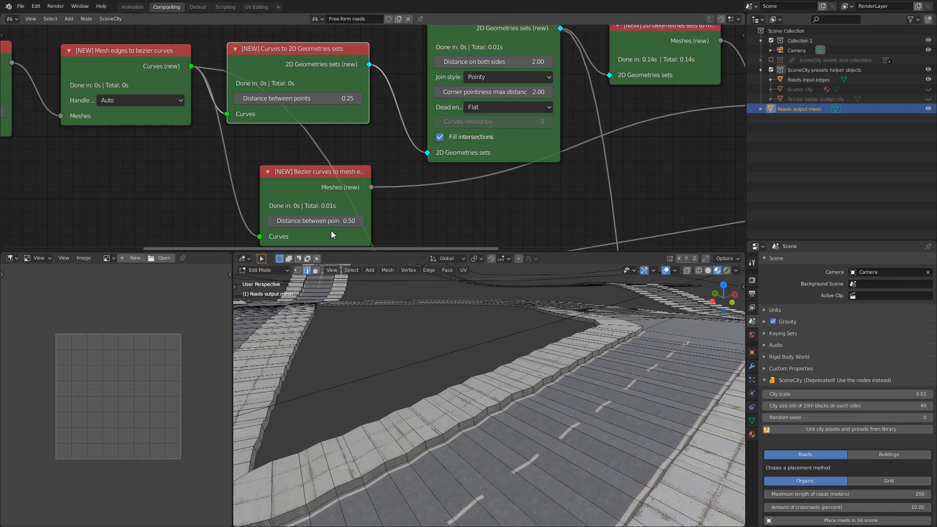
Step: Widen the Bezier curves to mesh edges node until its full title and distance label are readable
left_click_drag(315, 176, 314, 176)
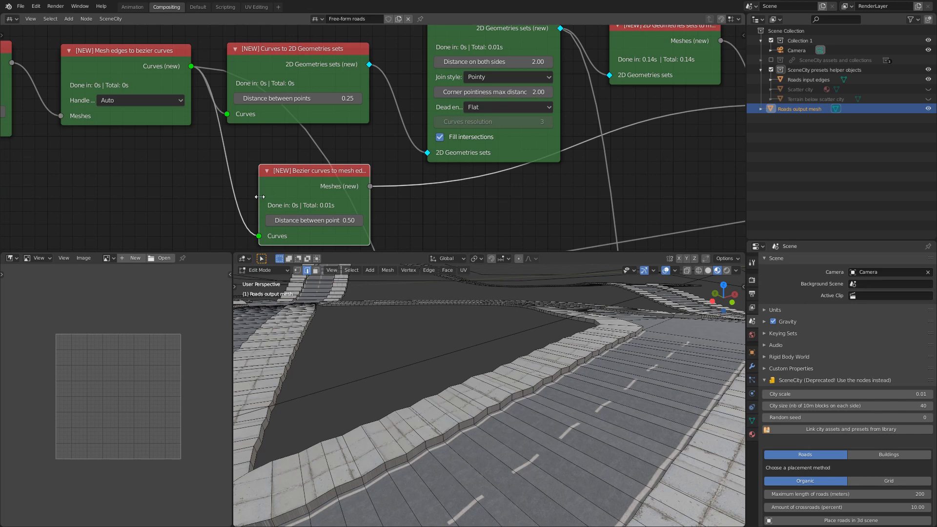
left_click_drag(258, 197, 224, 197)
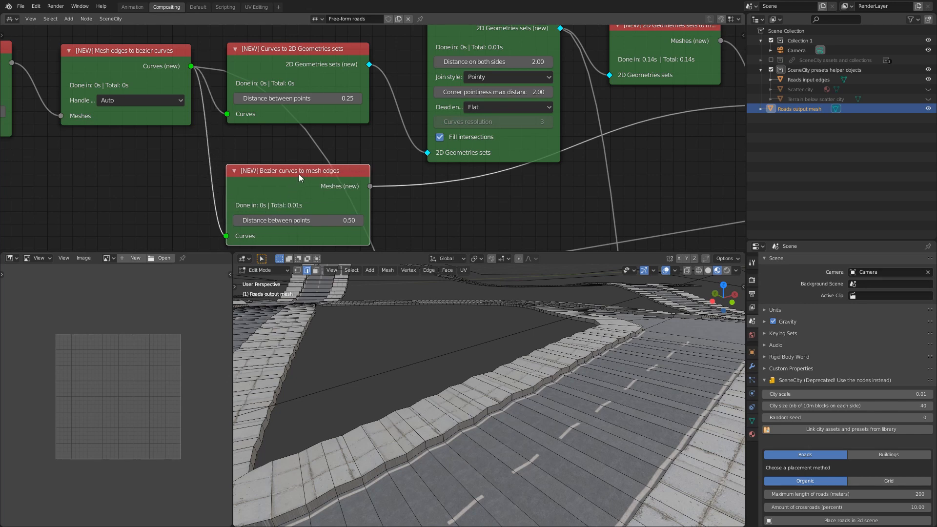
Step: Select the Copy closest vert Z node and examine the road heights across the network
middle_click_drag(672, 174, 396, 217)
left_click_drag(545, 97, 535, 98)
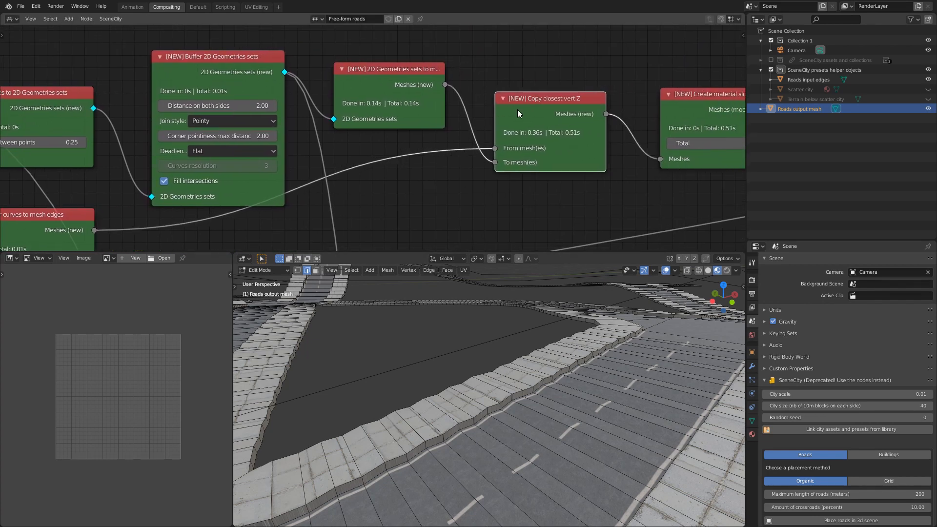
middle_click_drag(598, 397, 533, 353)
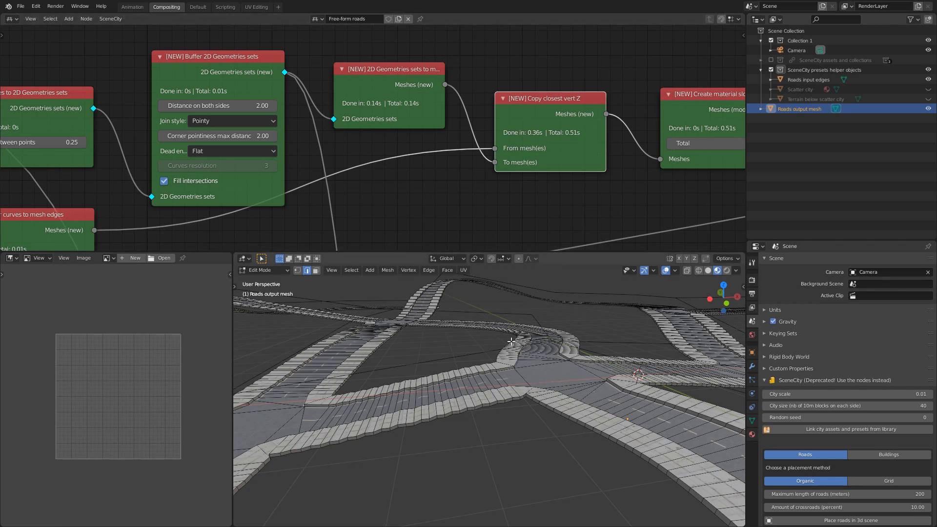
Step: Return the road mesh to Object Mode and slightly reposition the Curves to 2D Geometries sets and Bezier curves to mesh edges nodes
key("Tab")
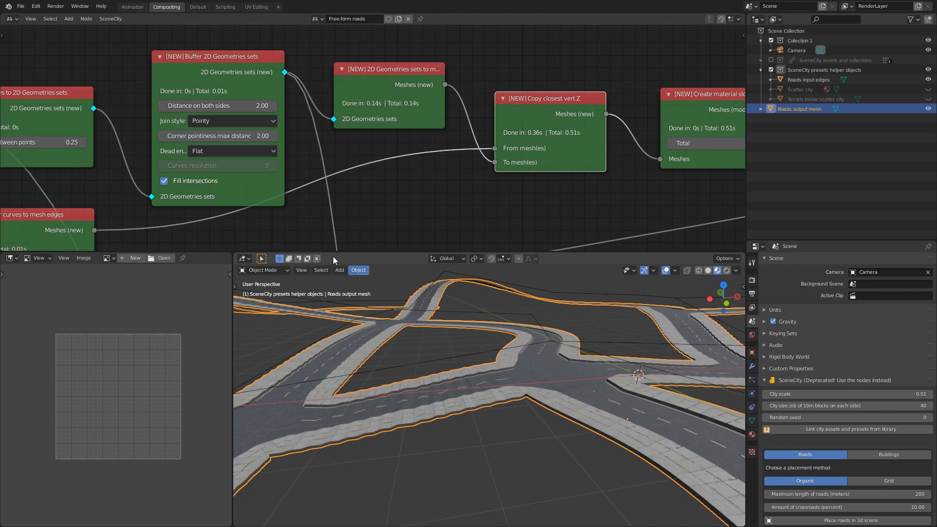
middle_click_drag(306, 213, 380, 188)
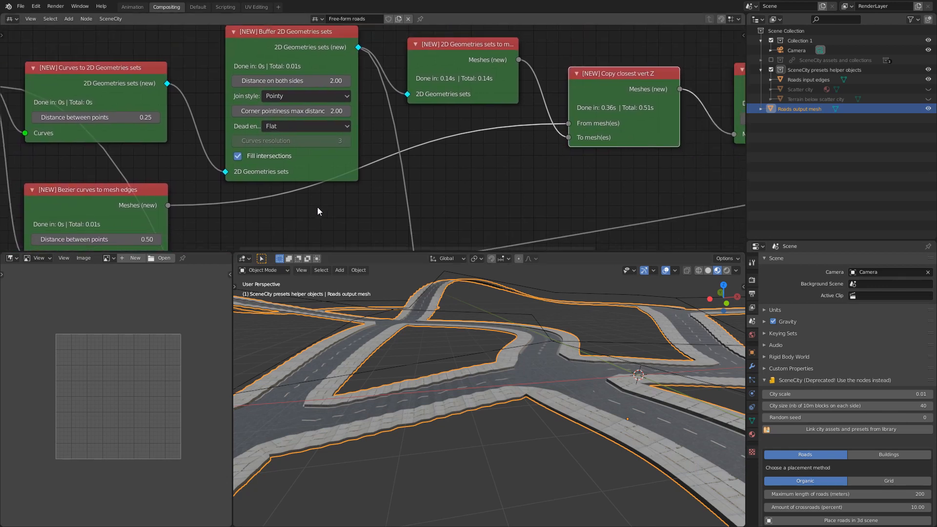
left_click_drag(110, 75, 107, 68)
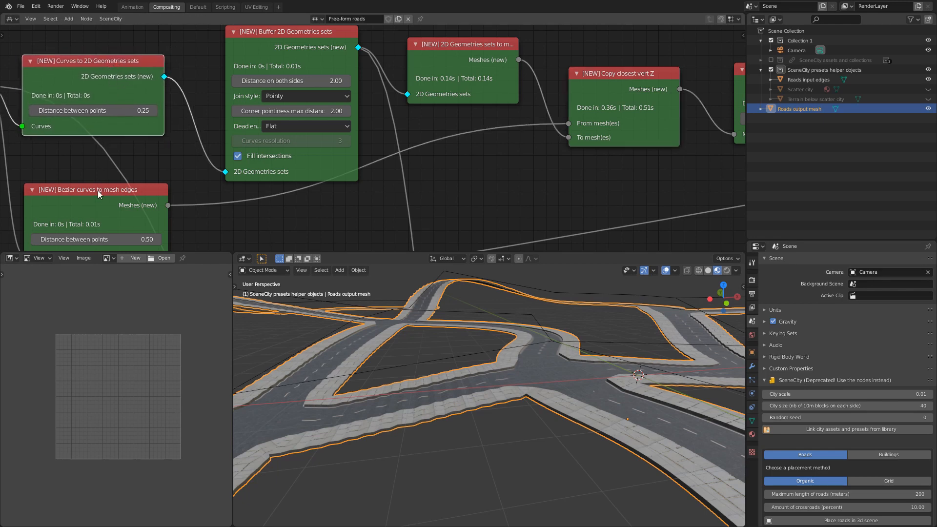
mouse_move(97, 197)
left_mouse_down()
mouse_move(97, 183)
mouse_move(94, 196)
mouse_move(88, 187)
left_mouse_up()
Step: Examine the road mesh's sidewalk edges up close in Edit Mode, nudging the two distance-between-points nodes for comparison
key("Tab")
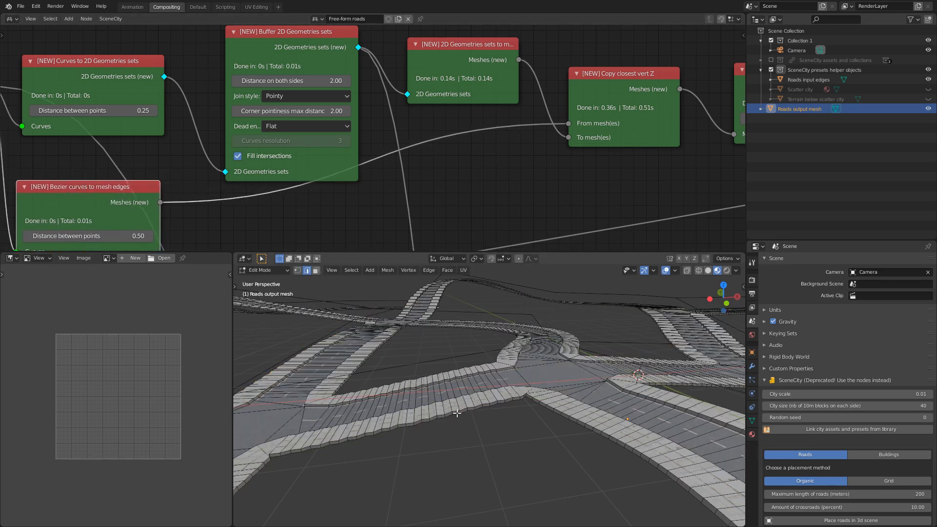
scroll(457, 413, "up", 2)
scroll(445, 399, "up", 2)
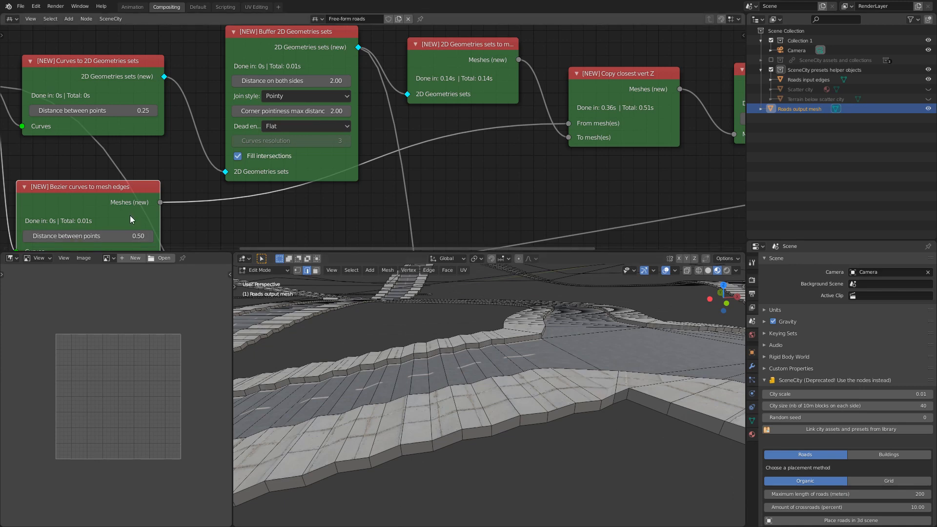
left_click_drag(97, 192, 101, 191)
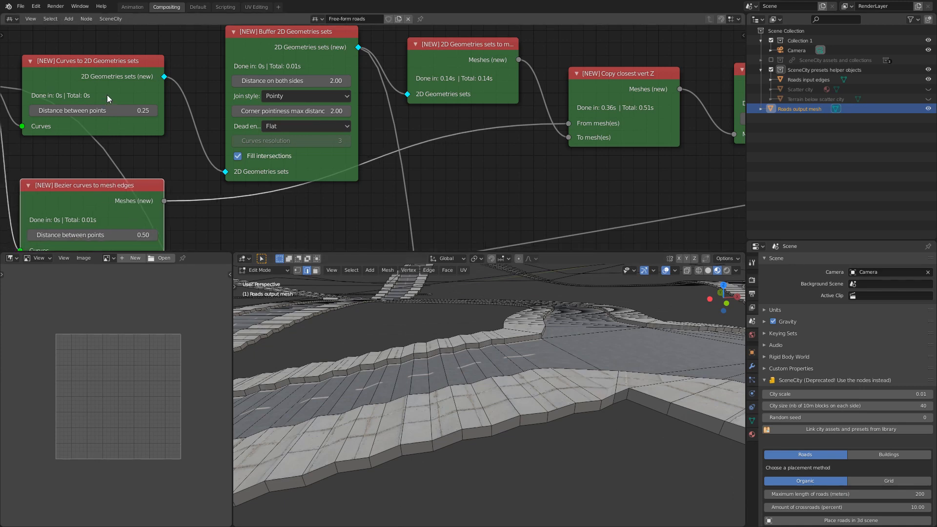
left_click_drag(107, 94, 110, 95)
scroll(415, 357, "up", 4)
scroll(461, 360, "down", 3)
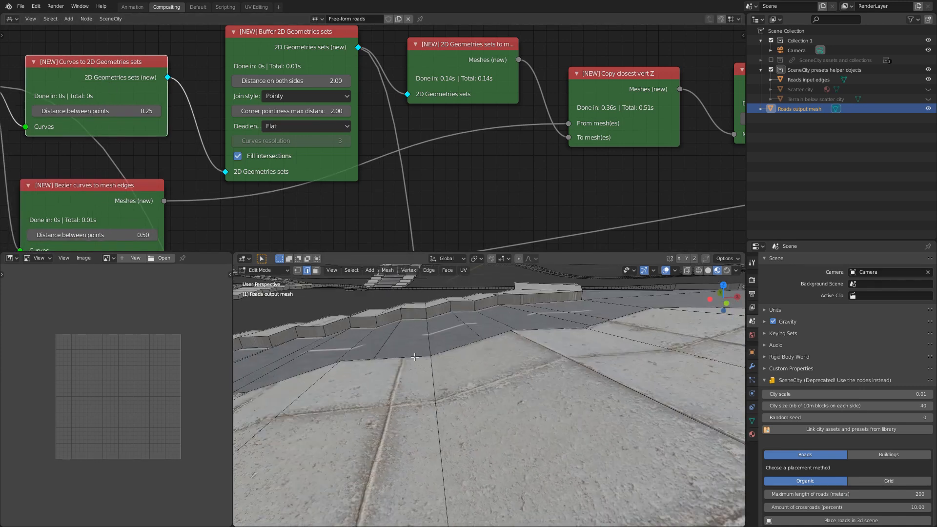
Step: Switch to vertex selection and pick neighbouring vertices one by one along the road's curb to compare their heights
key("1")
left_click(462, 419)
left_click(484, 418)
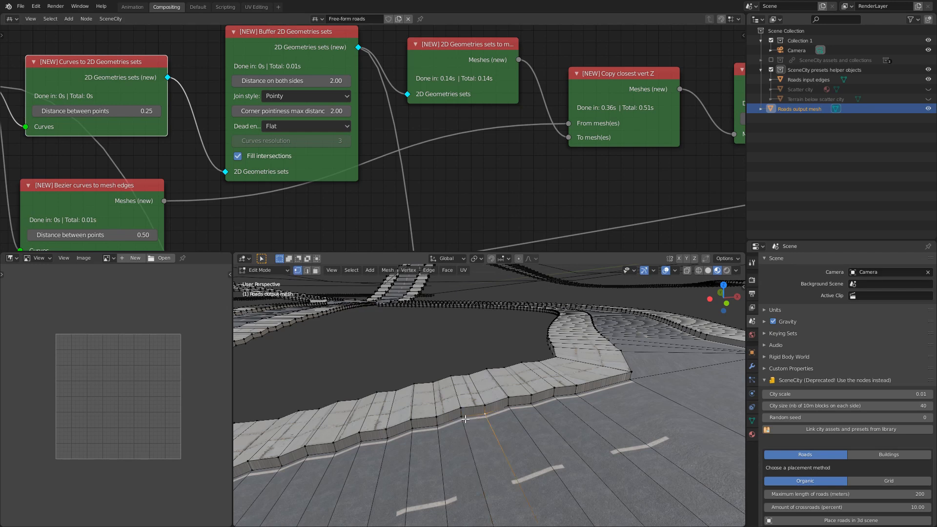
left_click(464, 419)
left_click(436, 428)
left_click(414, 428)
left_click(437, 428)
left_click(414, 428)
left_click(437, 428)
left_click(414, 429)
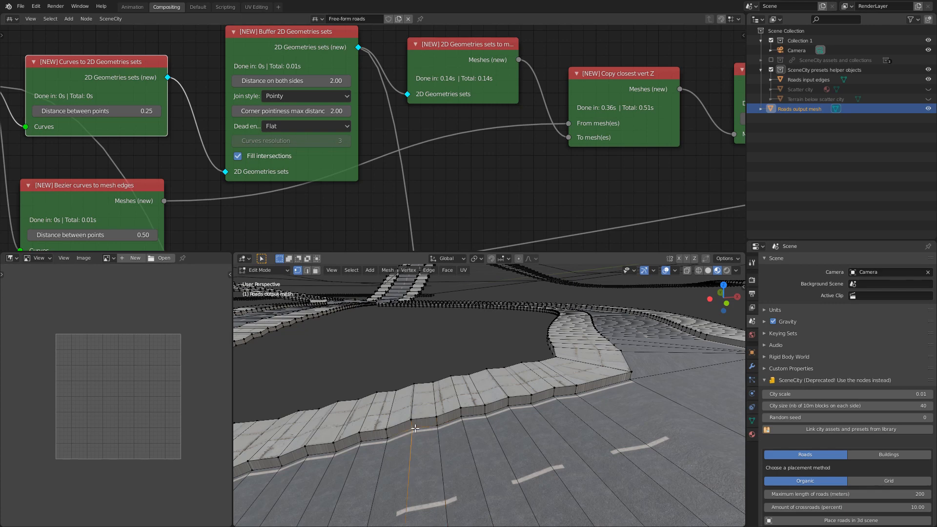
Step: Set the Bezier curves to mesh edges node's distance between points to 0.25 and regenerate the roads
left_click(114, 235)
type(".25")
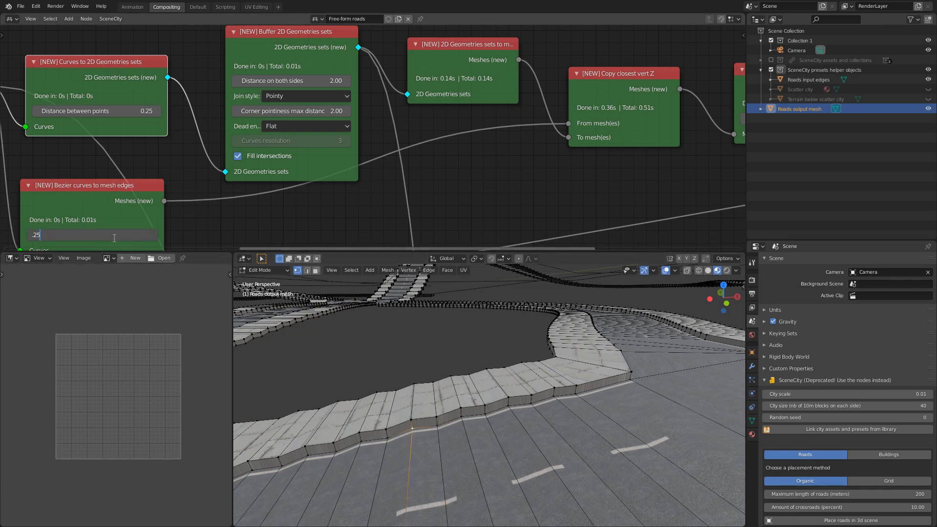
key("Return")
middle_click_drag(143, 221, 191, 195)
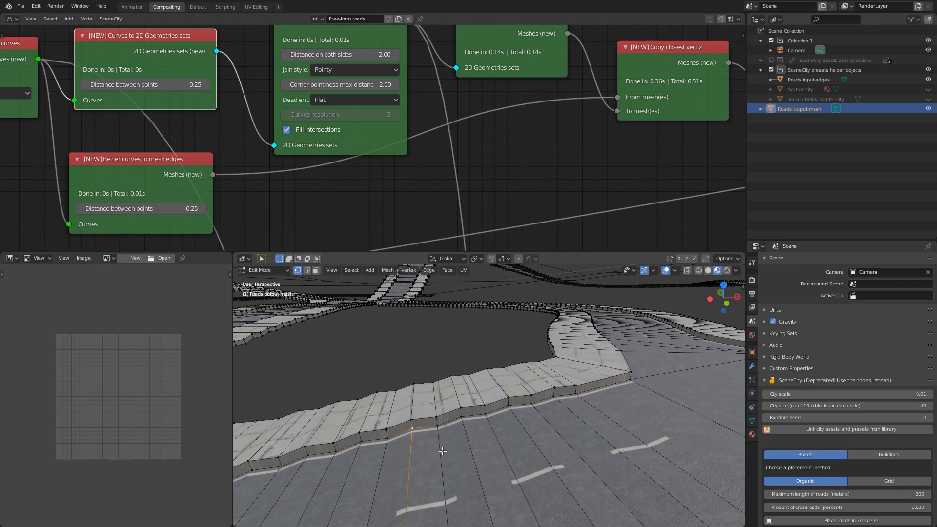
key("ctrl+shift+z")
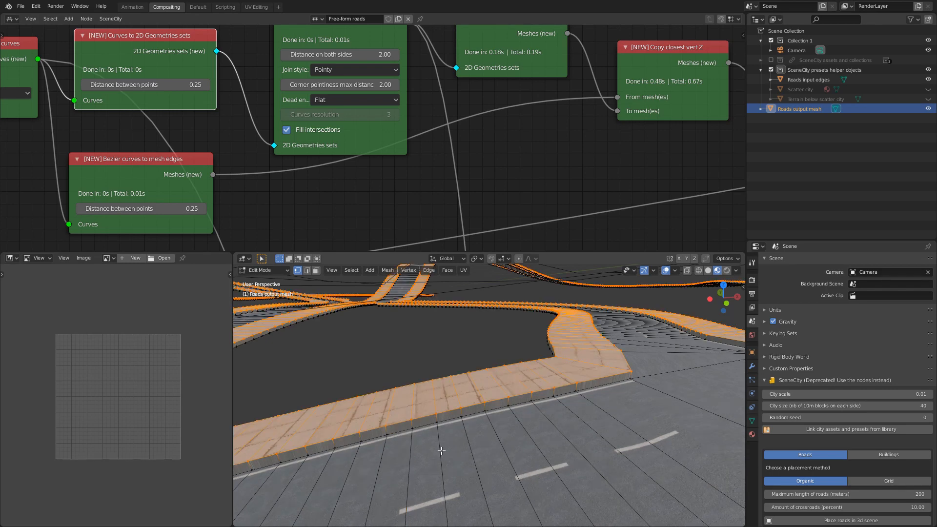
Step: Return the regenerated road mesh to Object Mode and save the blend file with the whole network in view
key("Tab")
scroll(440, 452, "down", 6)
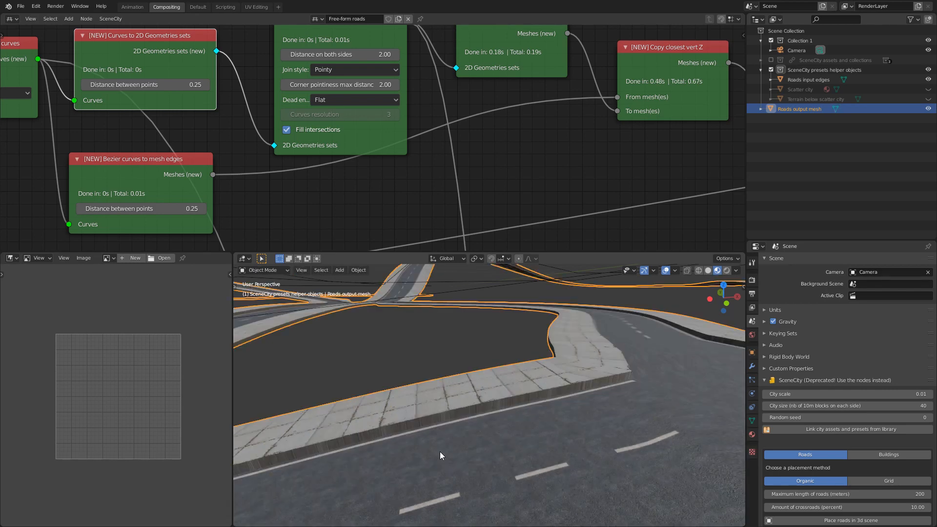
key("ctrl+s")
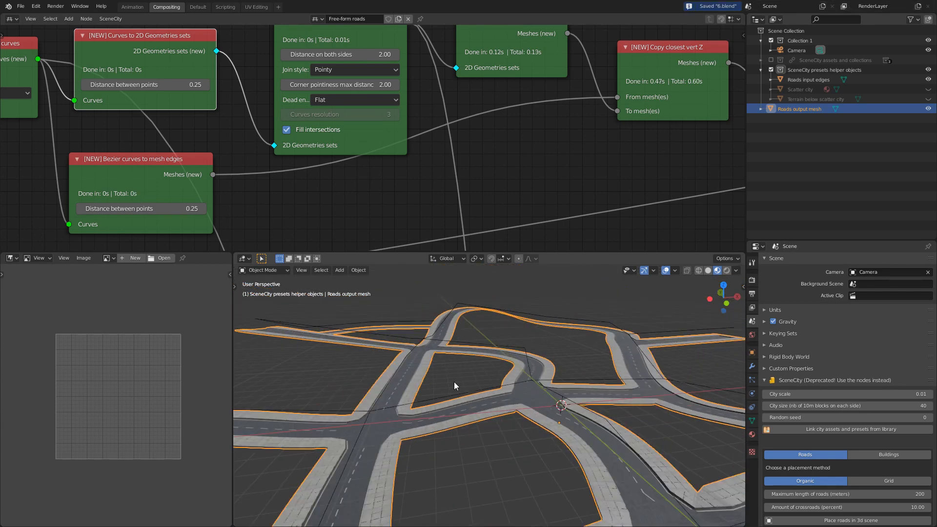
Step: Select the Buffer 2D Geometries sets node and examine the road widths and curves across the network
middle_click_drag(386, 185, 418, 237)
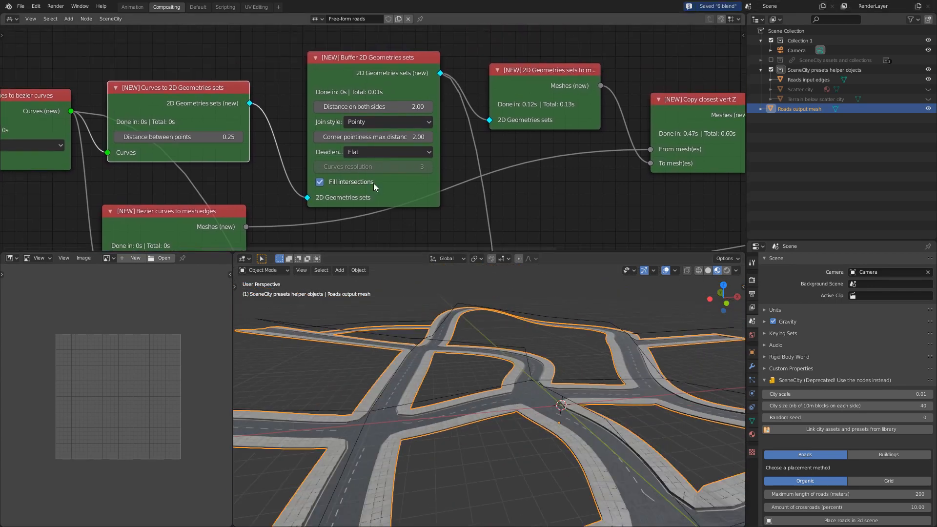
left_click(348, 78)
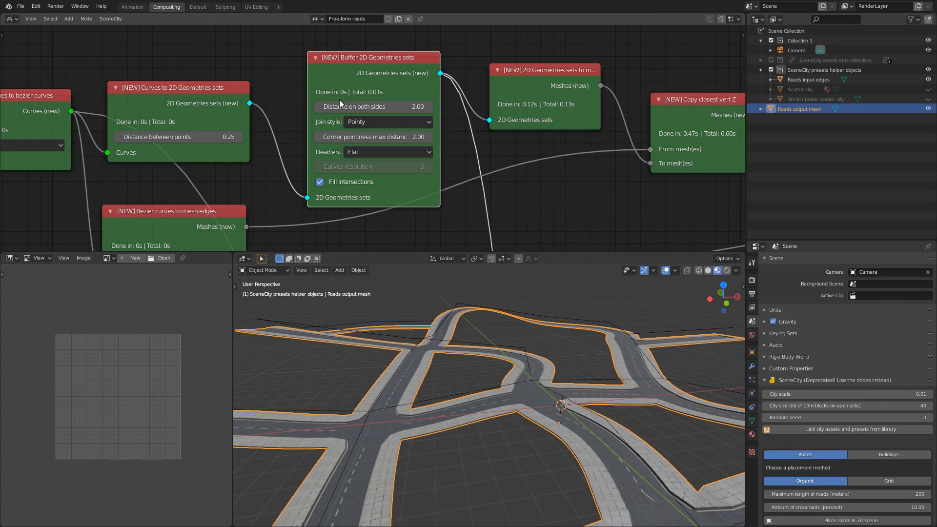
middle_click_drag(449, 482, 425, 266)
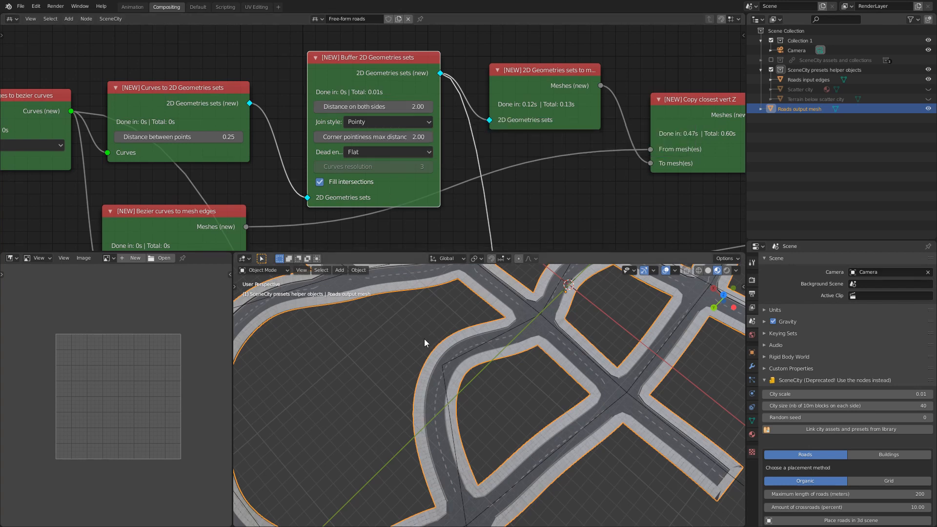
middle_click_drag(472, 373, 532, 356)
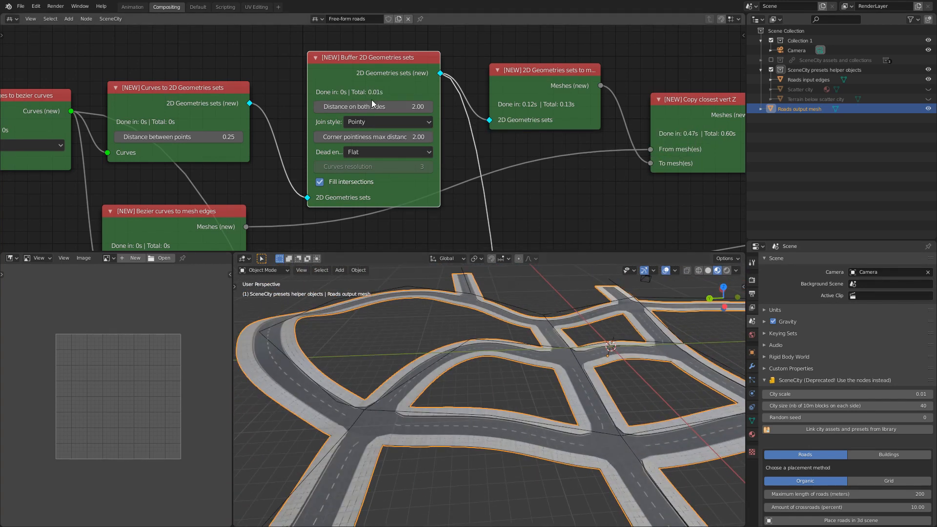
scroll(490, 341, "up", 4)
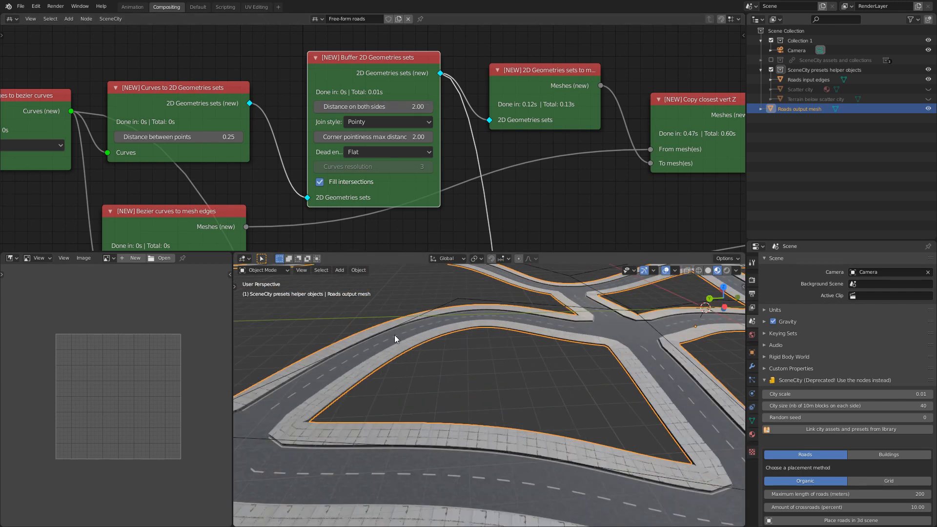
middle_click_drag(446, 337, 472, 363)
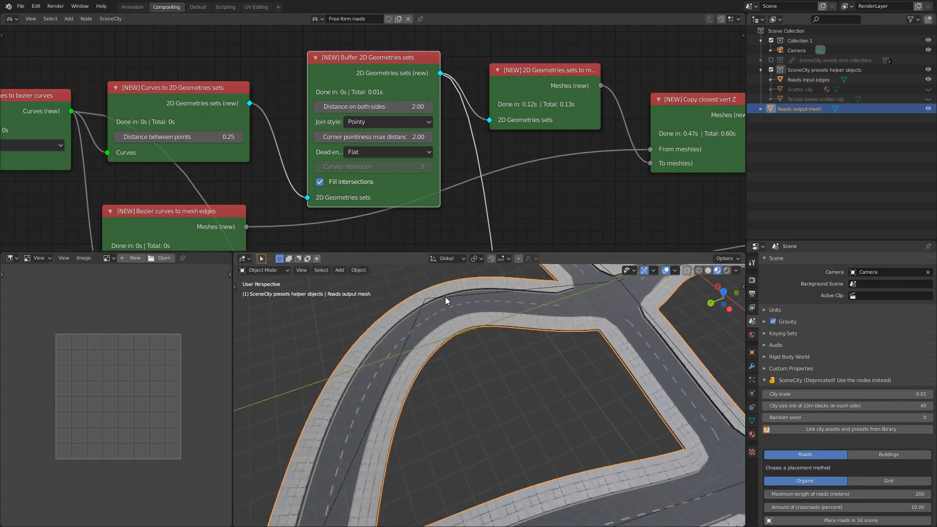
Step: Select the Roads input edges object and open it in Edit Mode, seen from above at the curved road
left_click(445, 299)
key("KP_7")
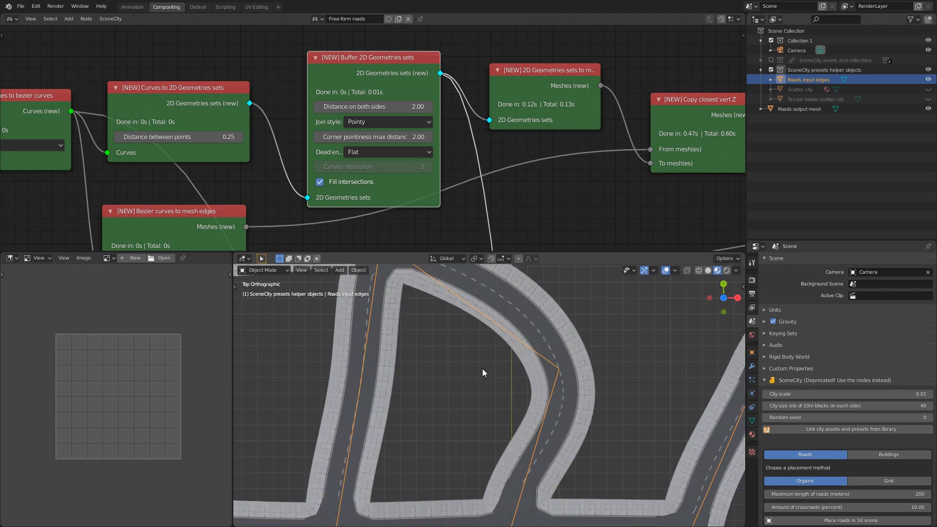
middle_click_drag(77, 198, 351, 200)
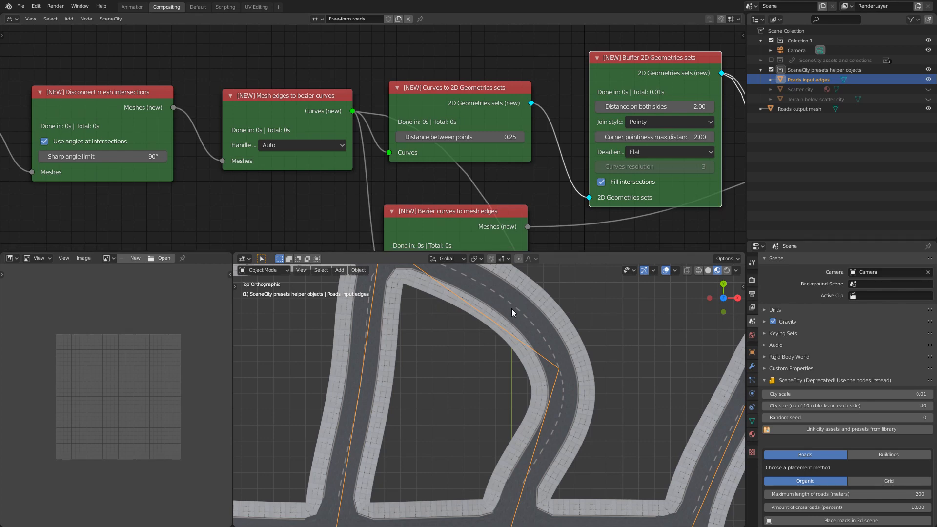
middle_click_drag(511, 309, 497, 373, "shift")
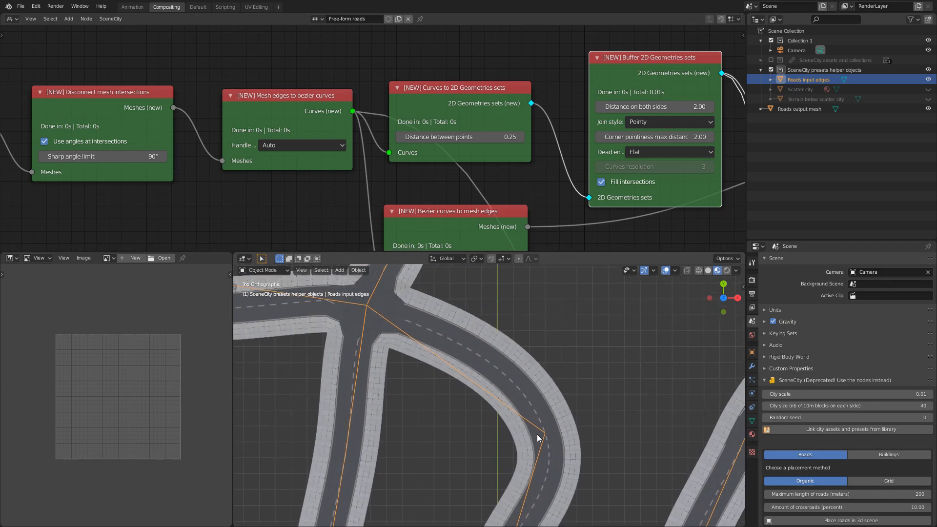
key("Tab")
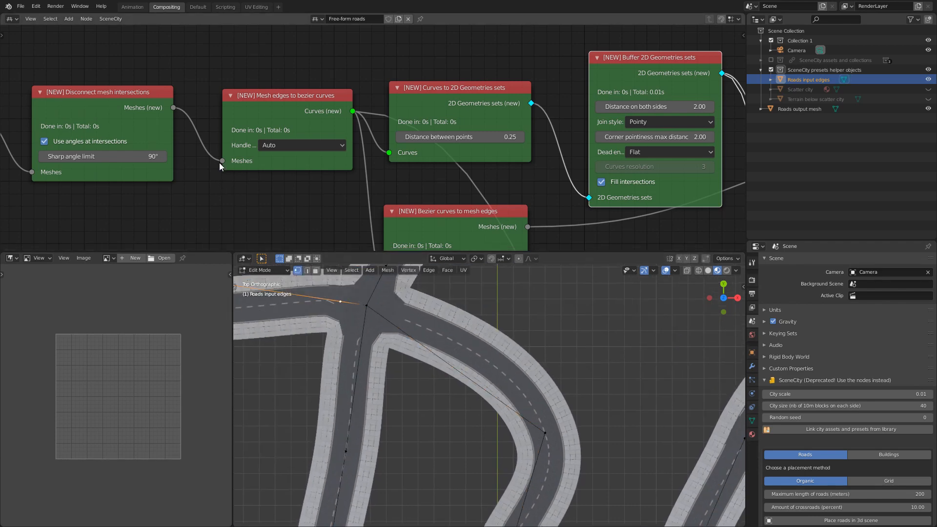
Step: Select the Mesh edges to bezier curves node plus the input vertices at the curved road's intersection and bend, and compare them with the road centreline
left_click(247, 96)
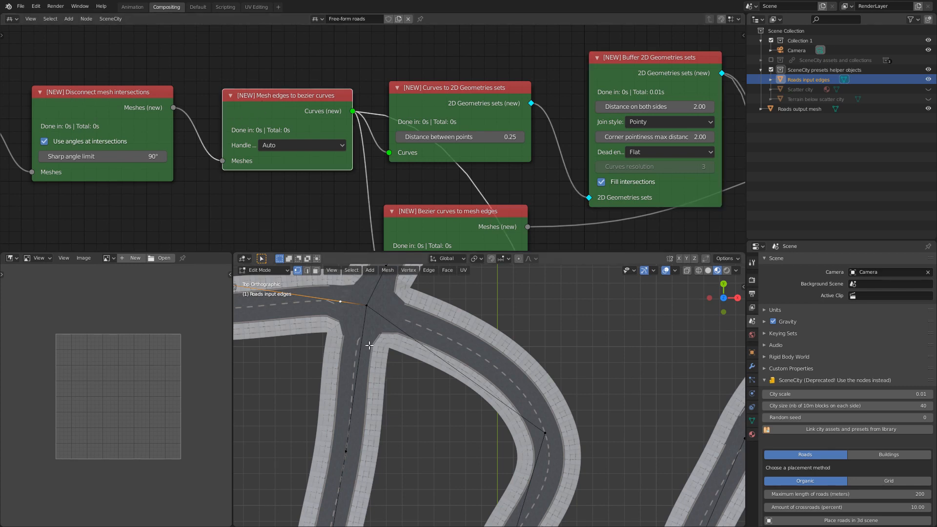
left_click(366, 302)
left_click(543, 432, "shift")
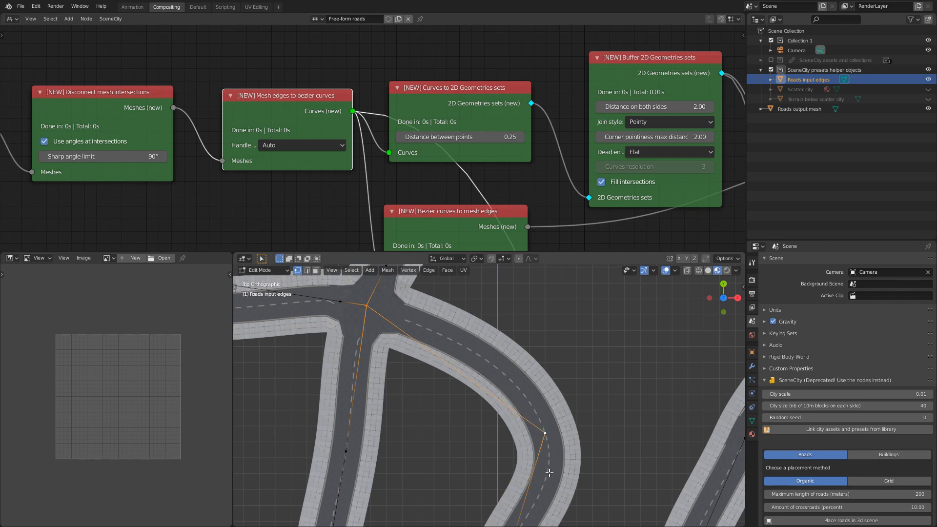
middle_click_drag(529, 498, 559, 340, "shift")
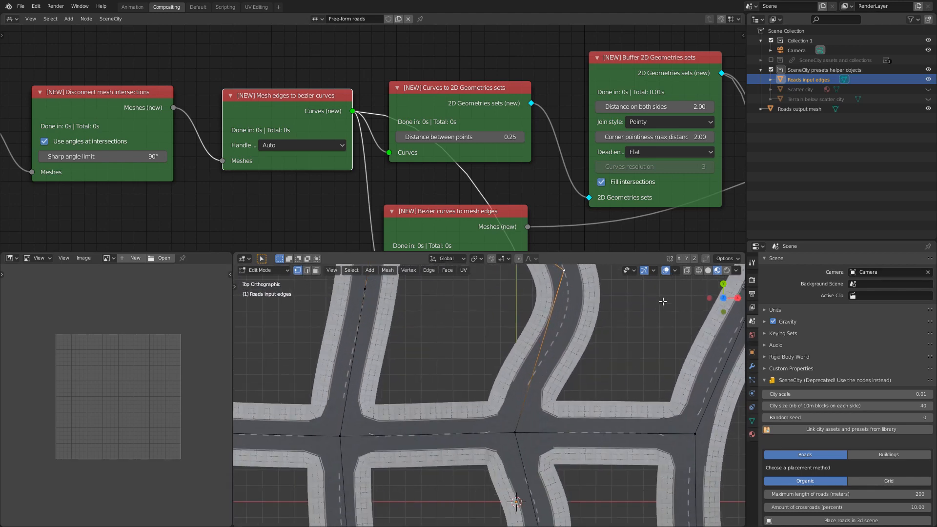
middle_click_drag(663, 301, 629, 481, "shift")
middle_click_drag(730, 133, 529, 148)
scroll(466, 65, "up", 1)
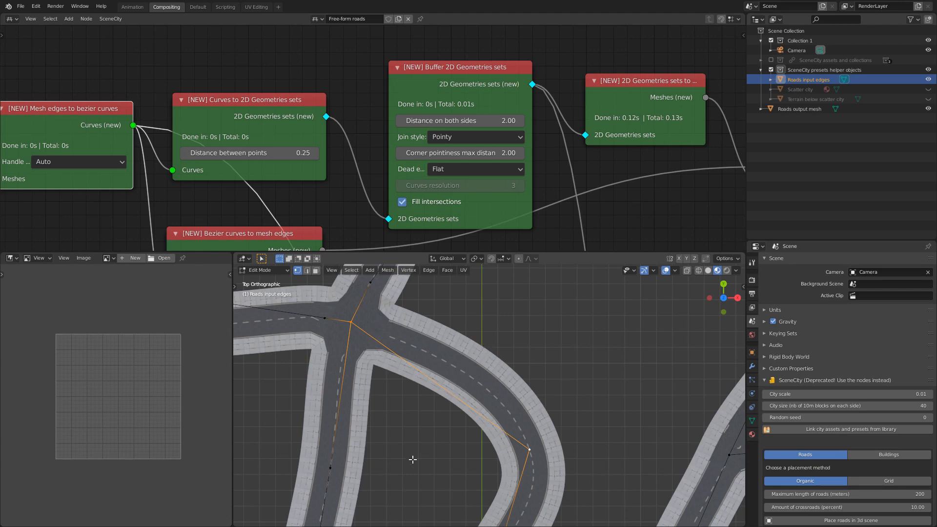
Step: Set the Buffer 2D Geometries sets node's distance on both sides to 3, regenerate the roads and inspect their width
left_click(480, 120)
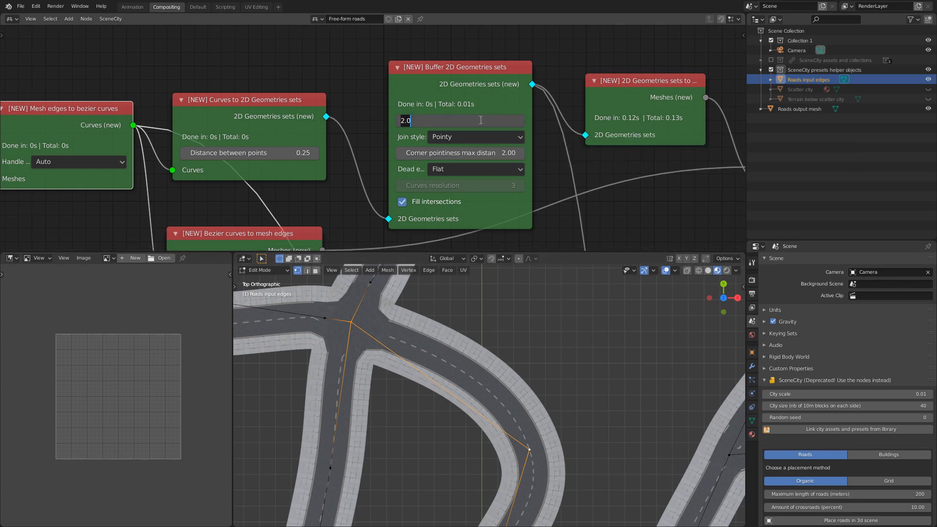
type("3")
key("Return")
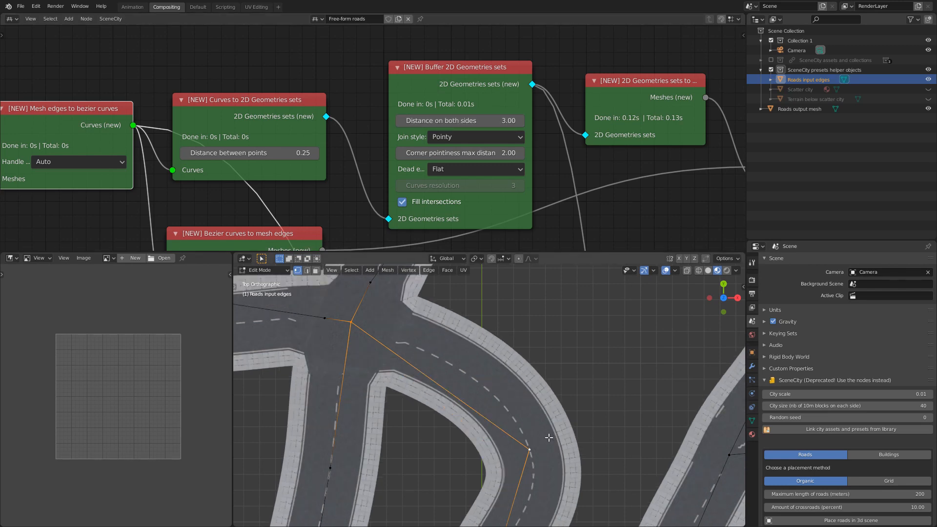
middle_click_drag(548, 438, 518, 370)
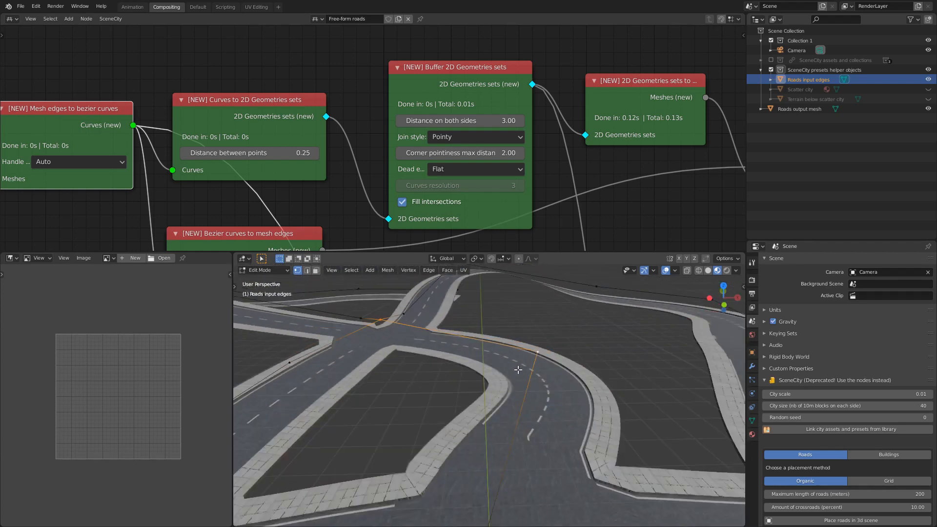
scroll(512, 385, "down", 2)
middle_click_drag(643, 444, 534, 445, "shift")
scroll(605, 420, "down", 2)
scroll(605, 421, "down", 2)
Step: Set the Buffer 2D Geometries sets node's distance on both sides to 4, regenerate the roads and inspect the intersections
left_click(477, 120)
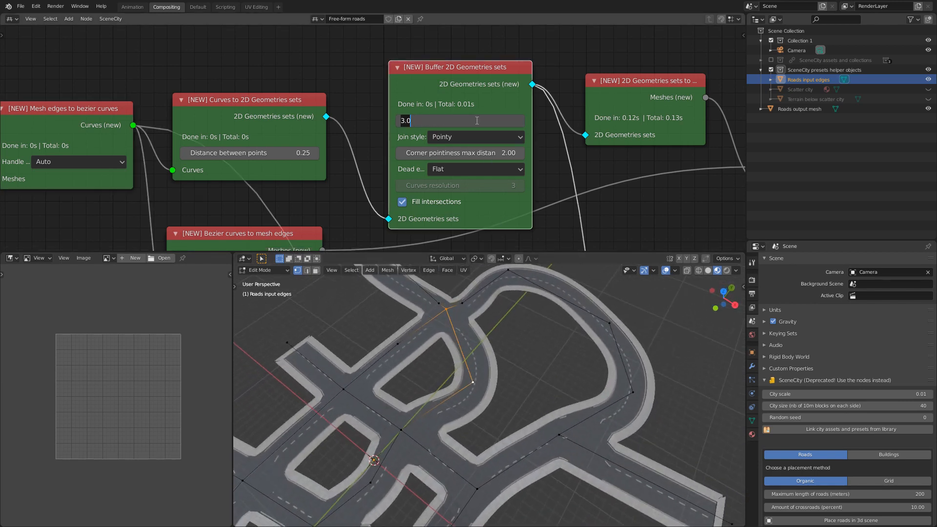
type("4")
key("Return")
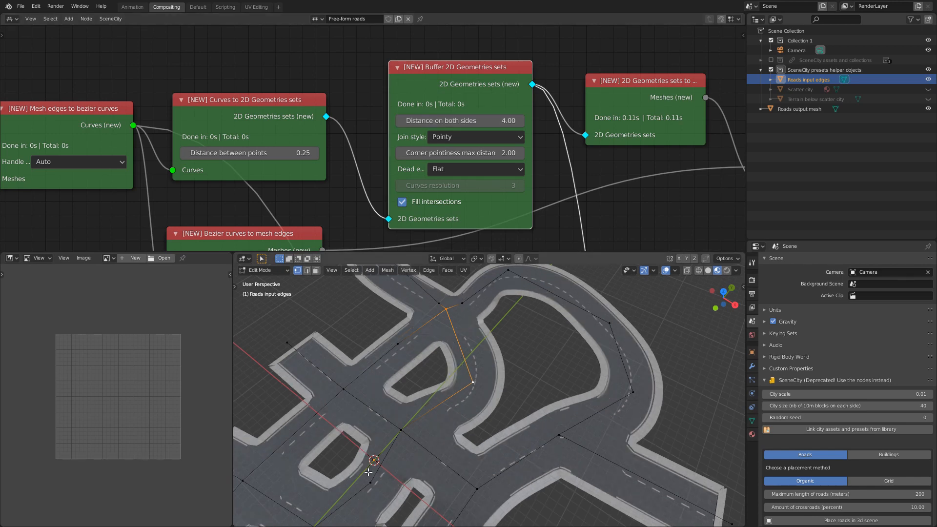
middle_click_drag(369, 472, 494, 420)
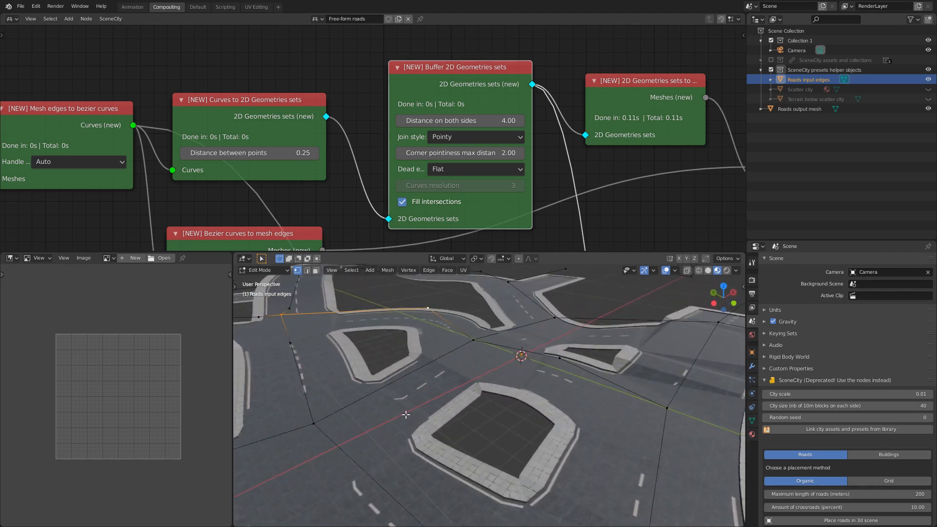
middle_click_drag(406, 414, 570, 370)
middle_click_drag(563, 368, 427, 408)
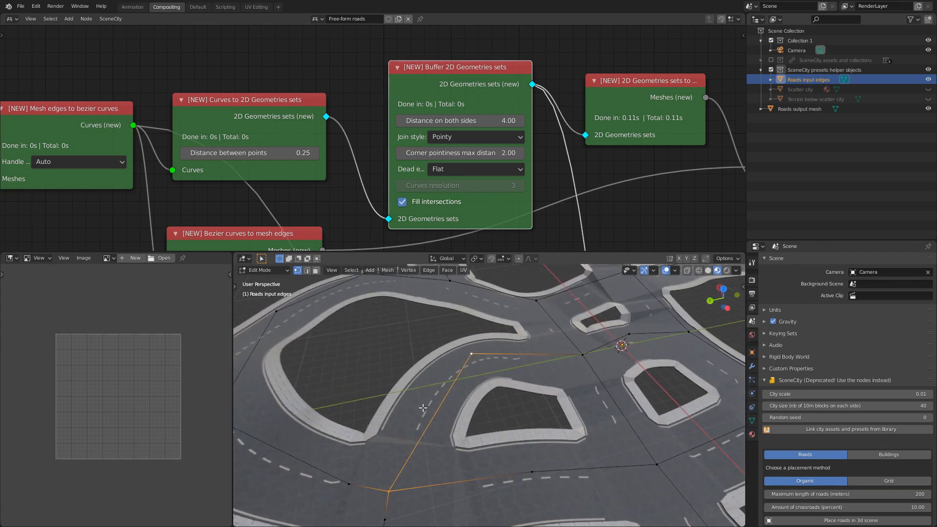
Step: Set the Buffer 2D Geometries sets node's distance on both sides to 2 and regenerate the roads
left_click(485, 127)
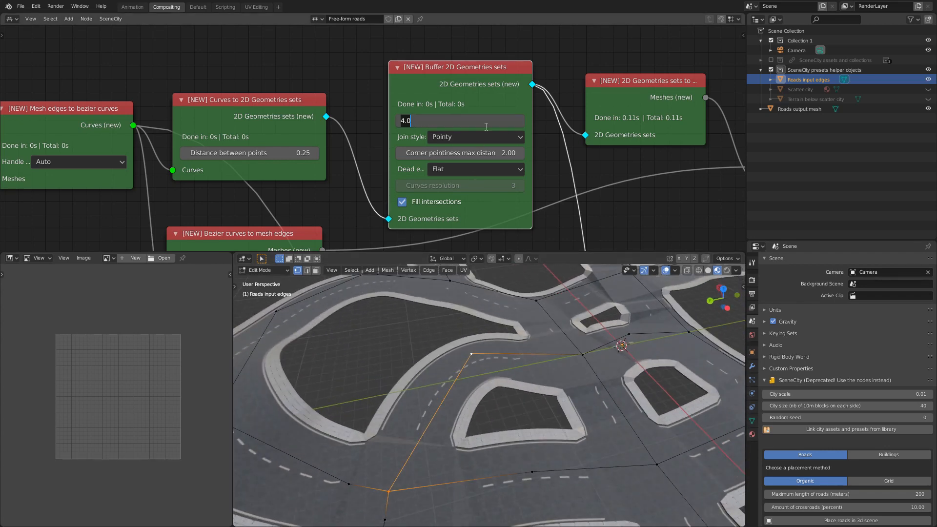
type("2")
key("Return")
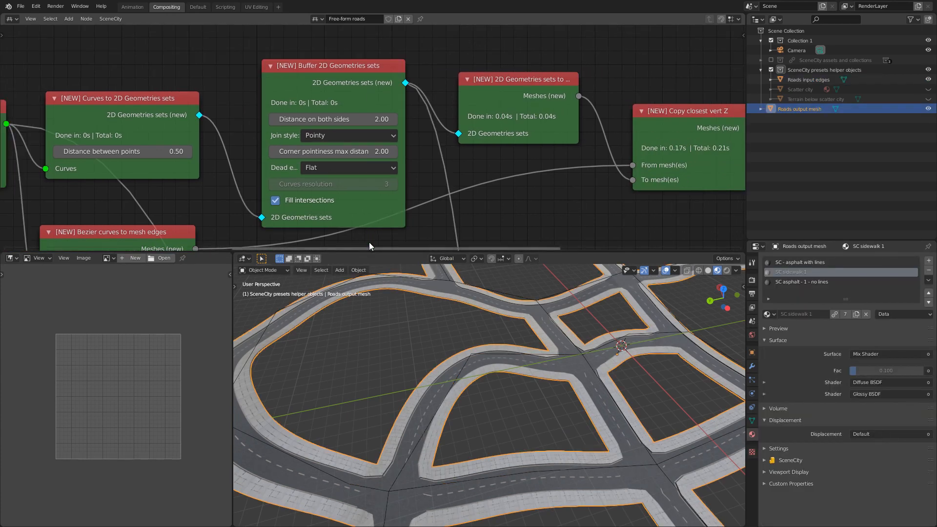
Step: Follow the node chain to the second row and select the Inset mesh selection node to examine its settings
middle_click_drag(369, 241, 454, 137)
middle_click_drag(265, 225, 469, 116)
middle_click_drag(396, 201, 160, 107)
scroll(532, 244, "down", 5)
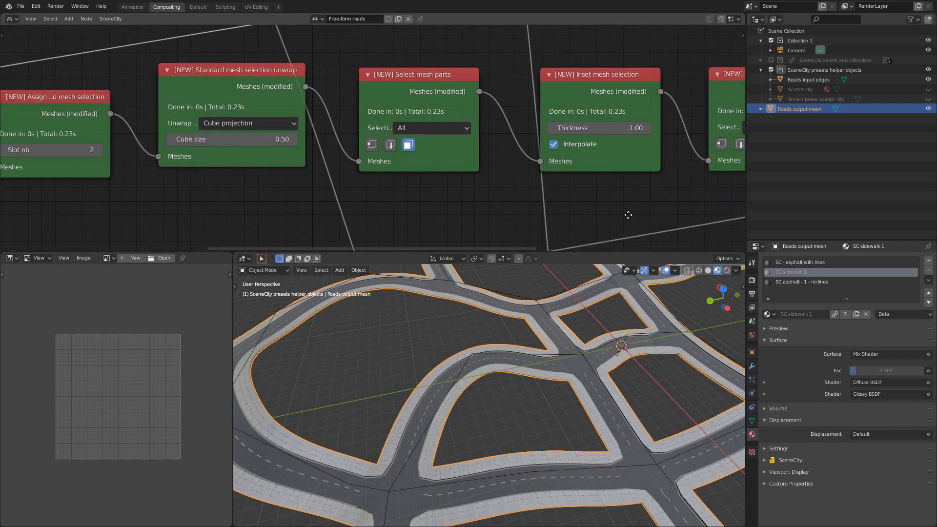
scroll(516, 217, "down", 3)
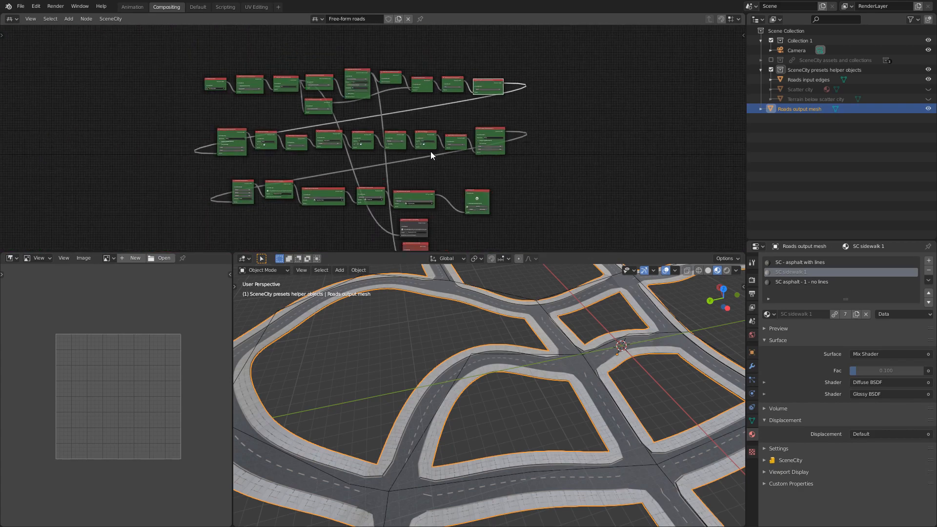
left_click(394, 136)
scroll(427, 180, "up", 8)
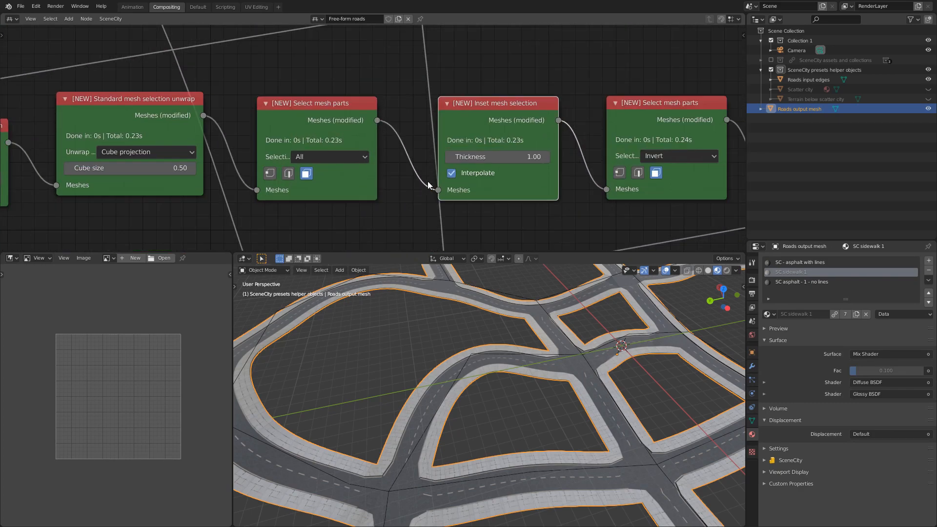
middle_click_drag(561, 218, 467, 219)
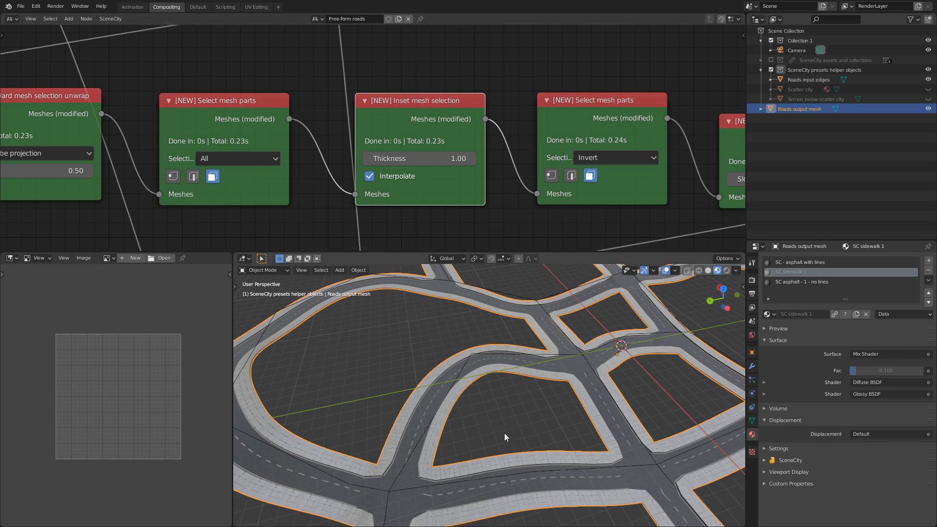
Step: Inspect the inset sidewalk faces of the Roads output mesh in Edit Mode with nothing selected, also from above, then return to Object Mode
key("Tab")
key("alt+a")
scroll(497, 379, "up", 3)
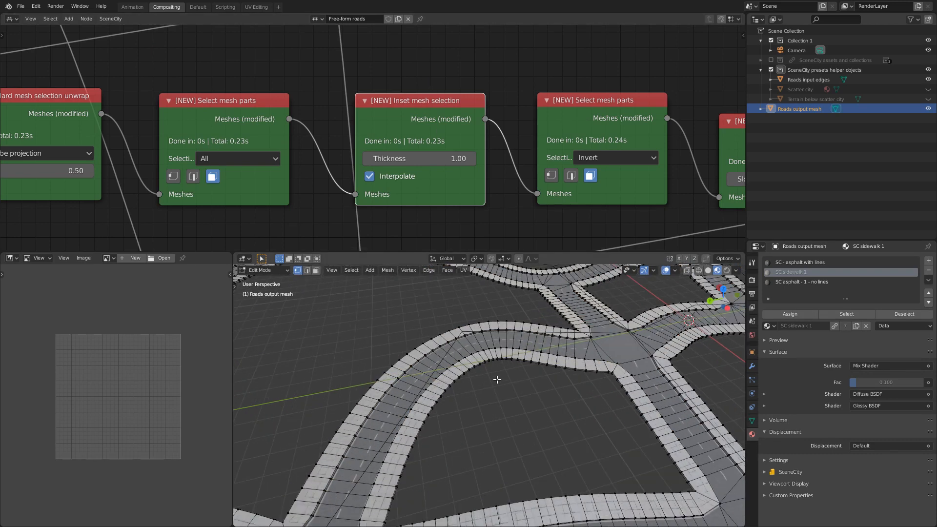
scroll(497, 379, "up", 1)
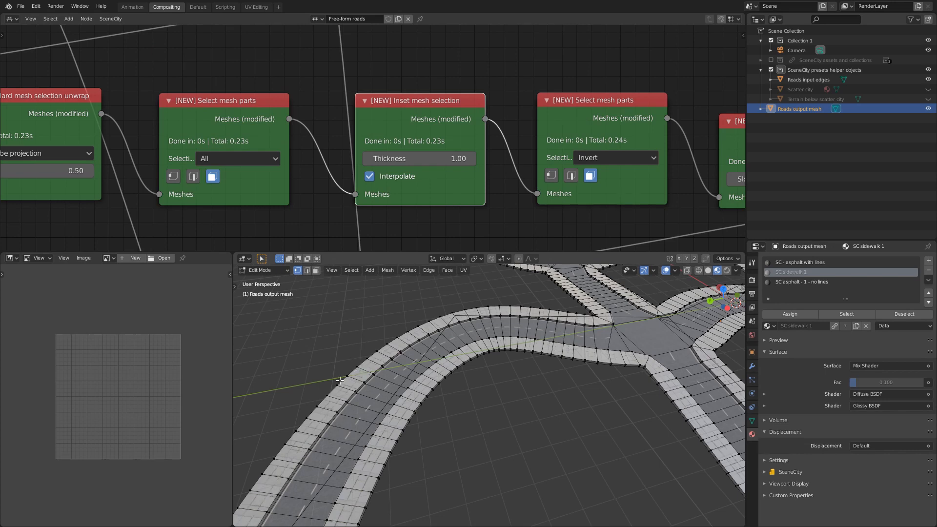
left_click(433, 161)
key("Return")
key("KP_7")
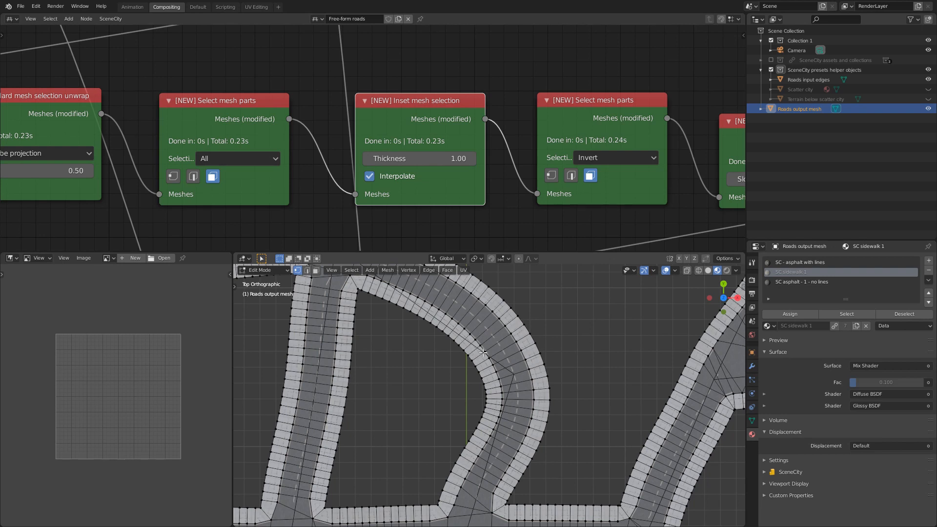
key("Tab")
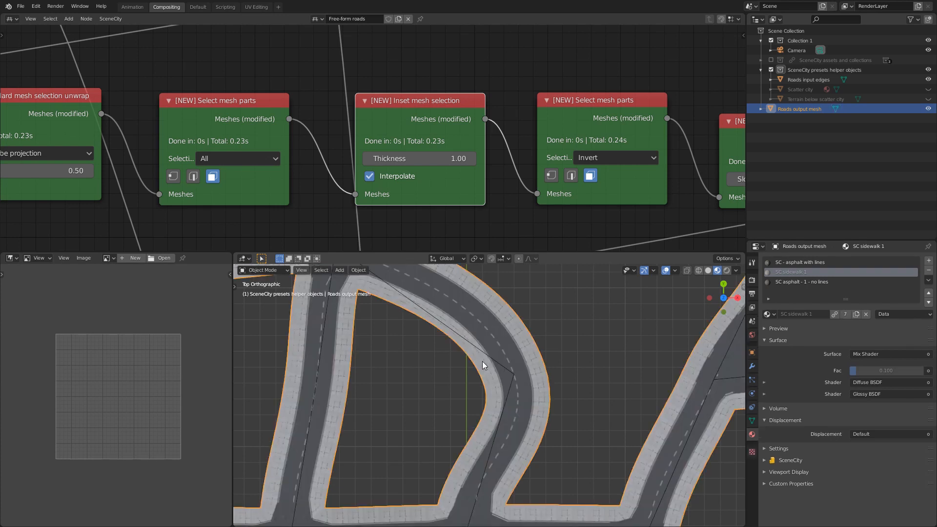
Step: Set the Inset mesh selection node's thickness to 1.5 and regenerate the roads
left_click(440, 163)
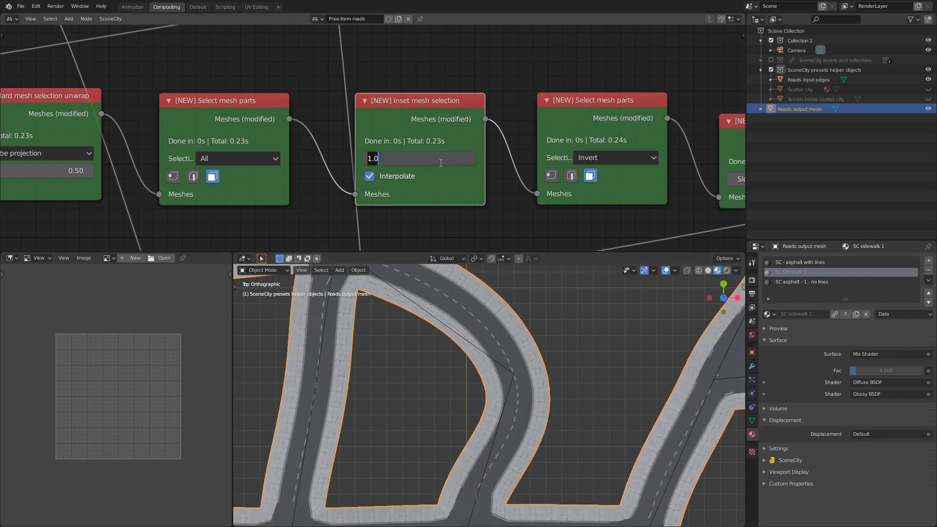
type("1.5")
key("Return")
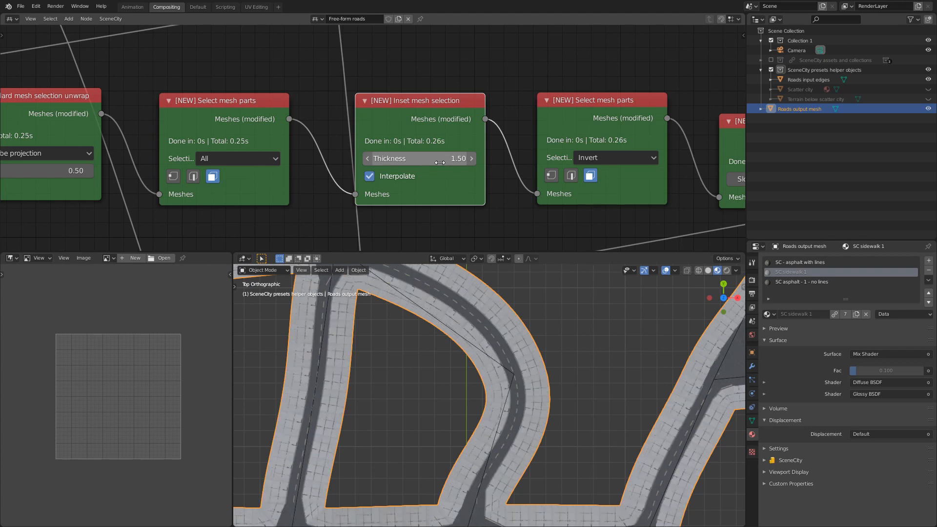
Step: Set the Inset mesh selection node's thickness to 0.5, regenerate the roads and inspect the sidewalks along the curved road
left_click(440, 161)
type("0.5")
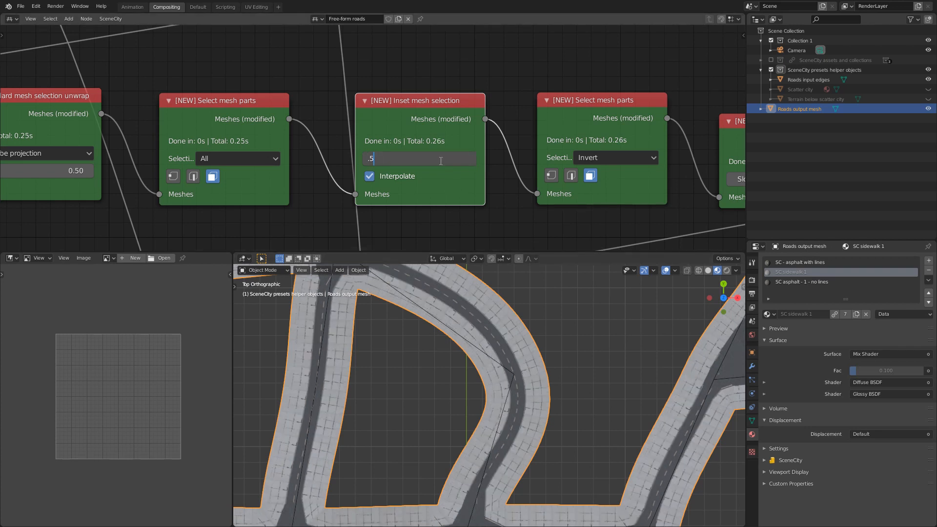
key("Return")
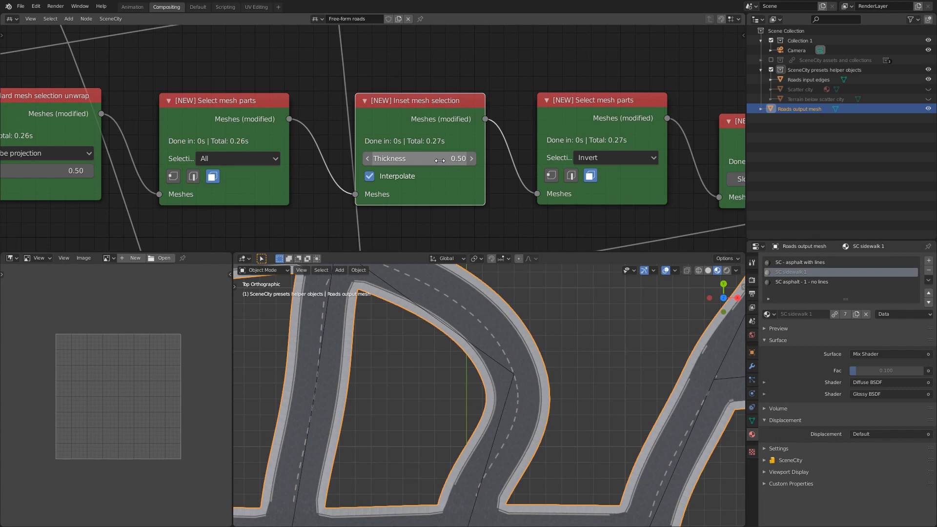
middle_click_drag(531, 441, 552, 376)
scroll(540, 364, "up", 7)
scroll(566, 348, "down", 5)
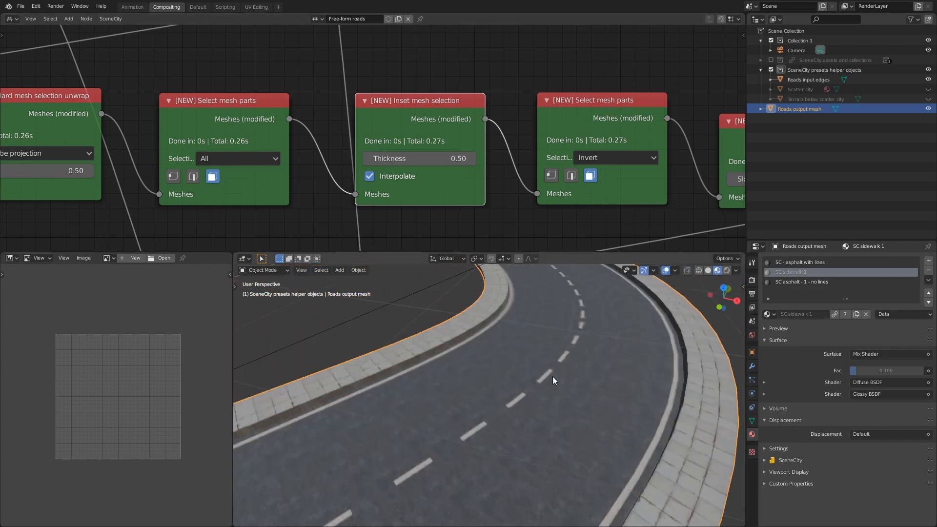
scroll(552, 376, "down", 4)
middle_click_drag(546, 442, 525, 423)
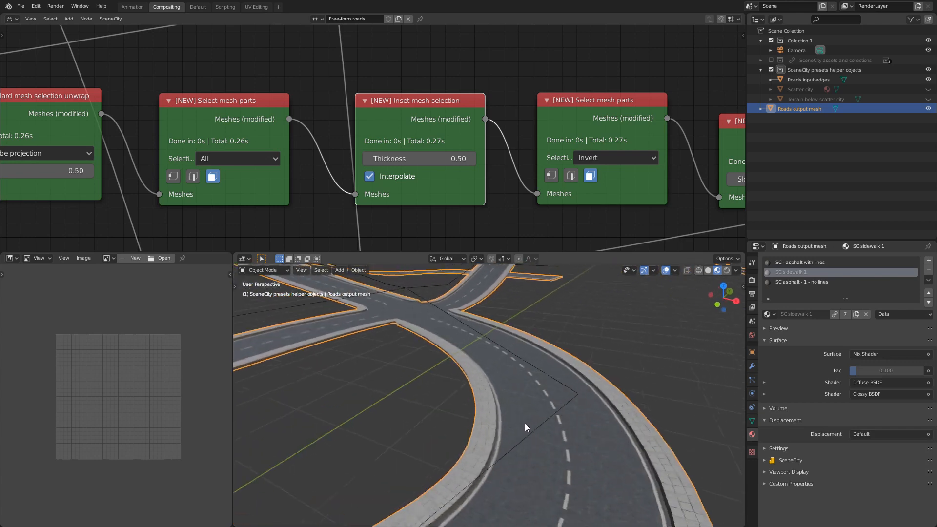
Step: Set the Inset mesh selection node's thickness to 1 and regenerate the roads
left_click(451, 158)
type("1")
key("Return")
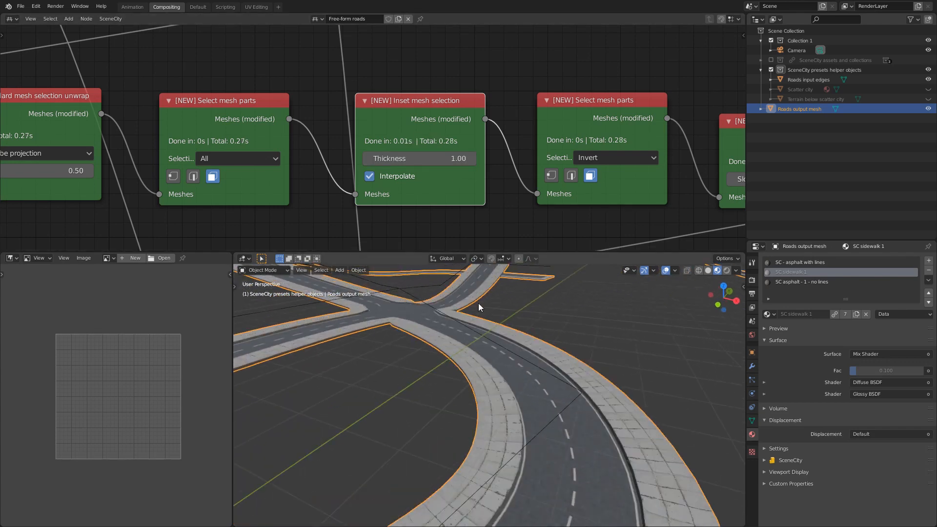
Step: Select the UV unwrap selected quad strips nodes at both ends of the second node row and compare their settings
scroll(569, 215, "down", 2)
middle_click_drag(719, 215, 287, 216)
left_click(429, 104)
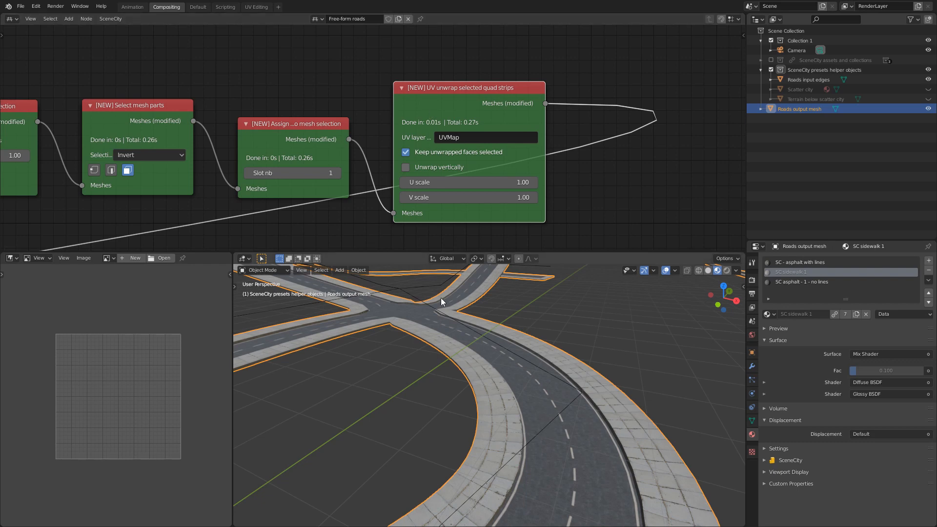
scroll(415, 225, "down", 3)
middle_click_drag(205, 171, 671, 175)
left_click(274, 124)
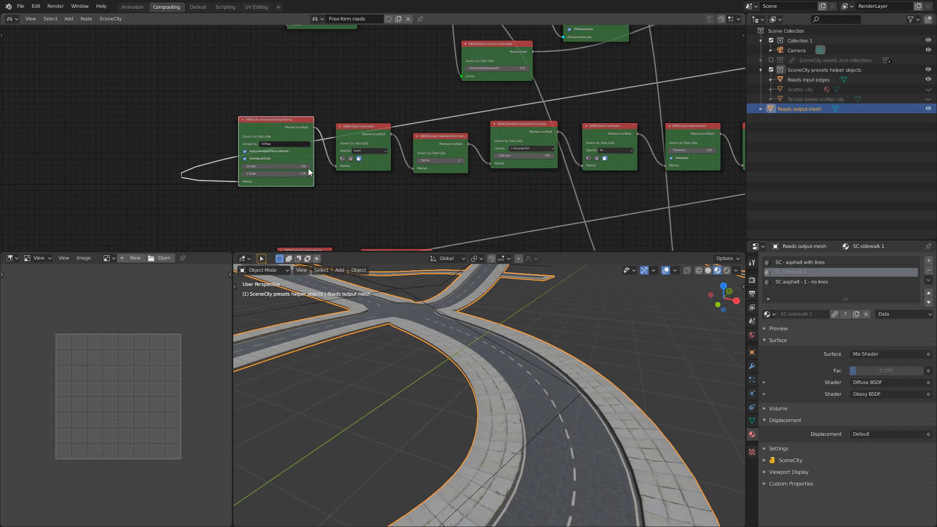
scroll(342, 210, "down", 5)
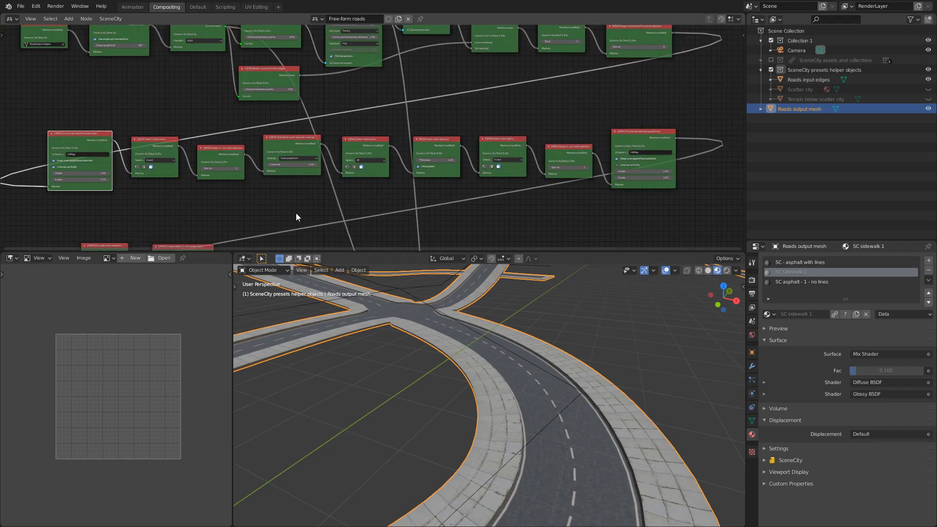
left_click(517, 141)
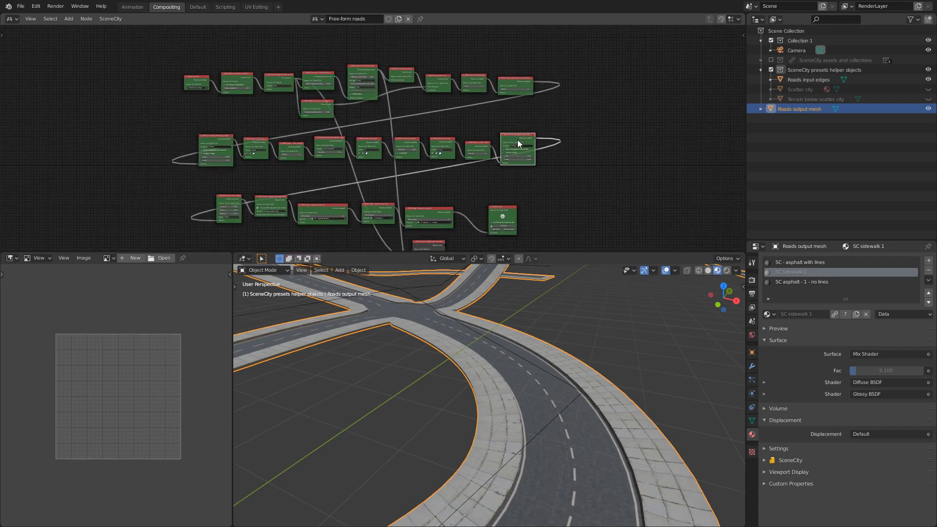
Step: Open the Roads output mesh in Edit Mode, clear the selection and compare its road and sidewalk quads with the two UV unwrap nodes
key("Tab")
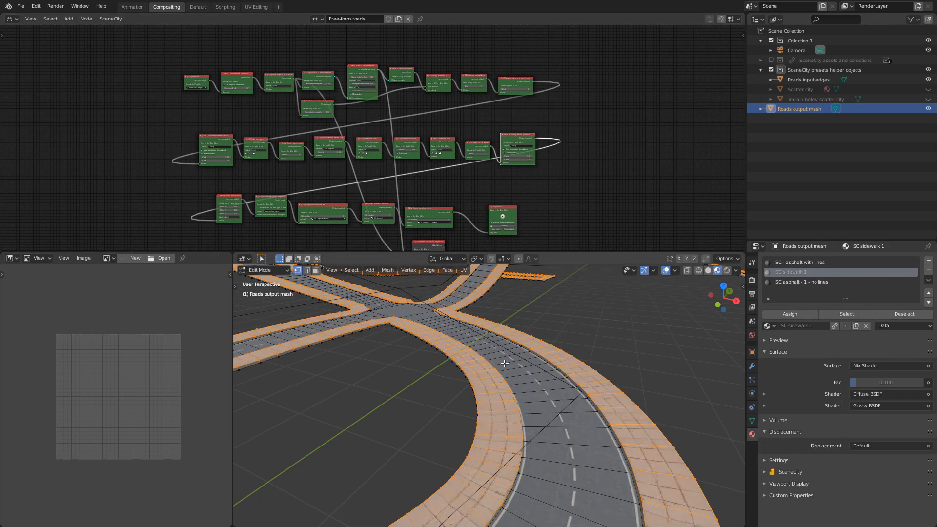
key("alt+a")
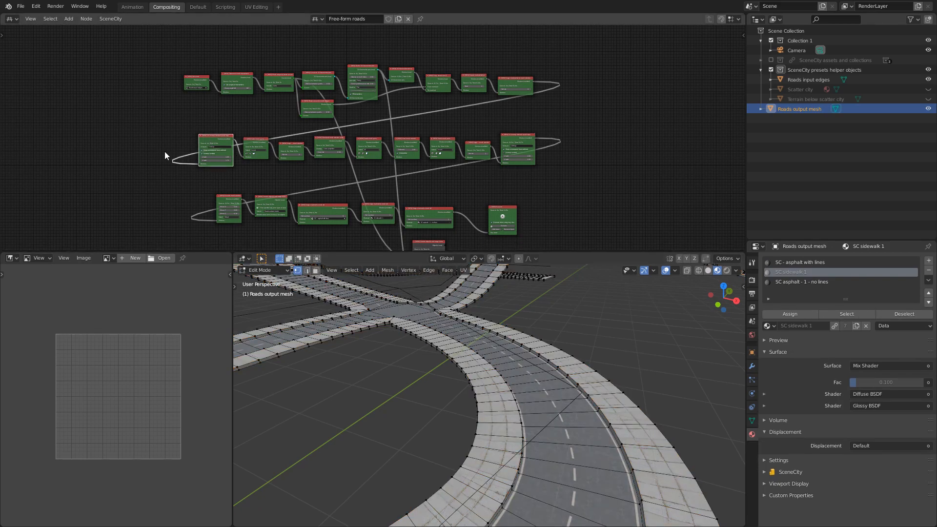
scroll(164, 151, "up", 3)
middle_click_drag(124, 197, 462, 198)
scroll(417, 196, "up", 3)
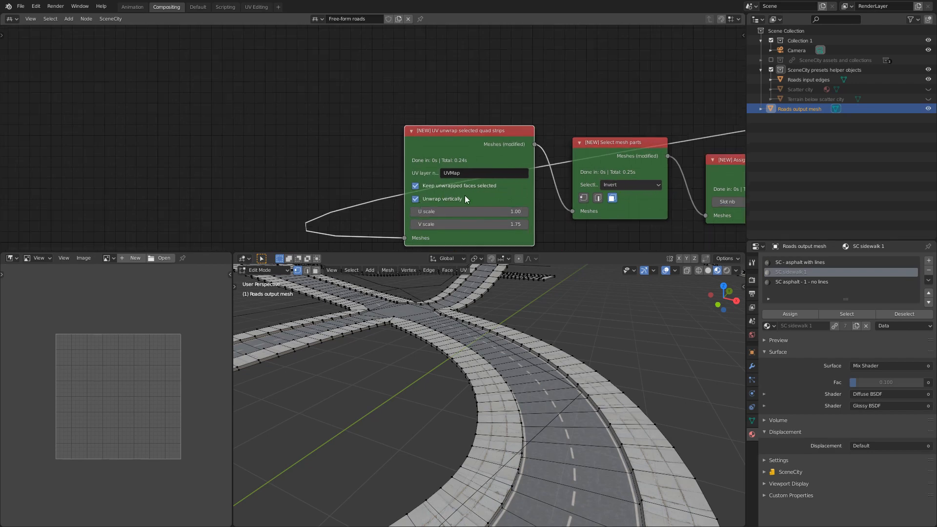
middle_click_drag(628, 224, 237, 201)
scroll(265, 199, "down", 3)
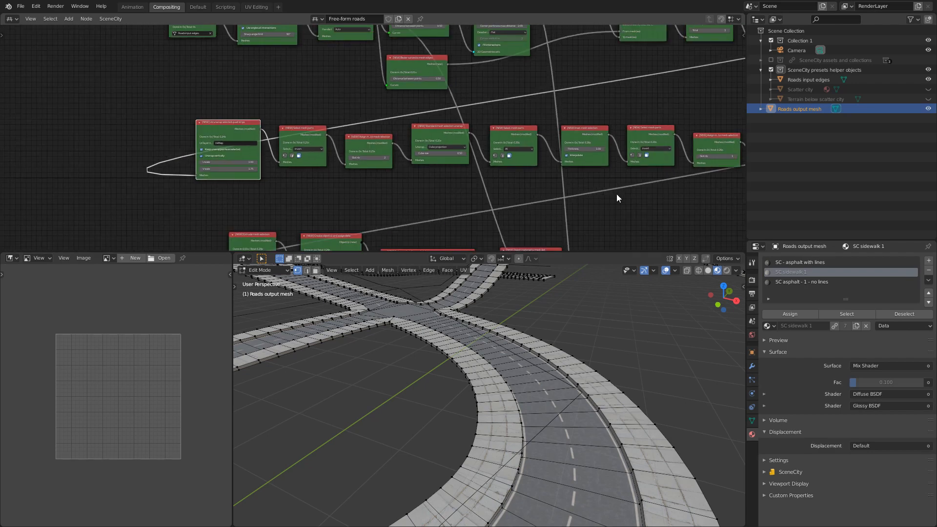
middle_click_drag(621, 195, 234, 198)
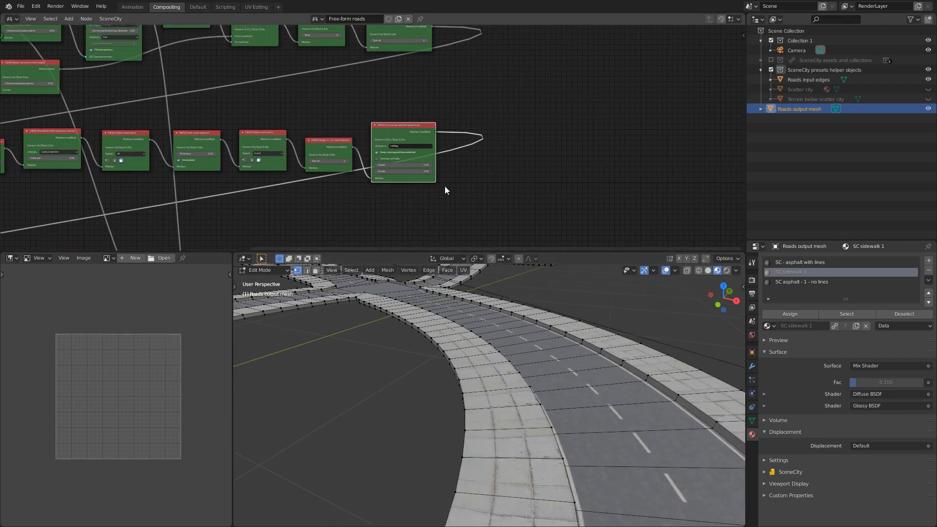
scroll(425, 160, "up", 2)
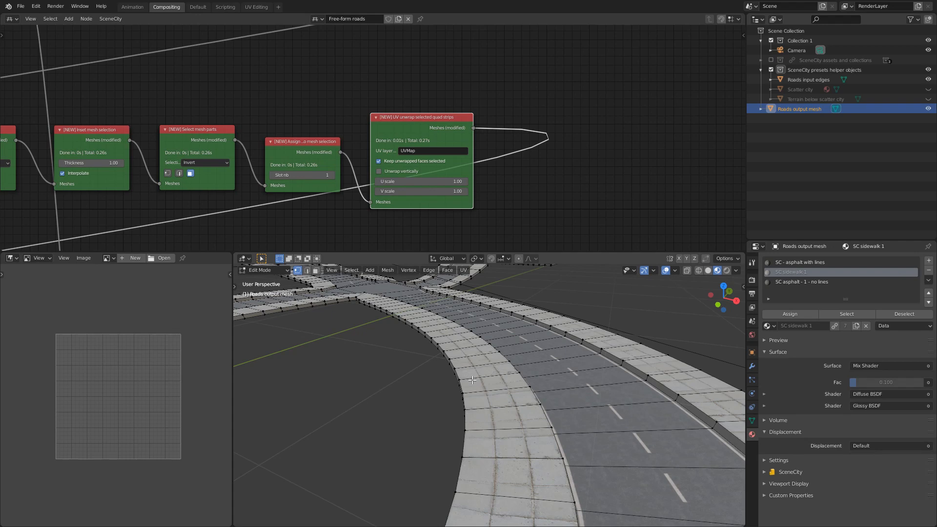
Step: Show the first UV unwrap selected quad strips node and select four consecutive asphalt faces on the curved road in face select mode
scroll(493, 402, "down", 3)
middle_click_drag(101, 219, 215, 204)
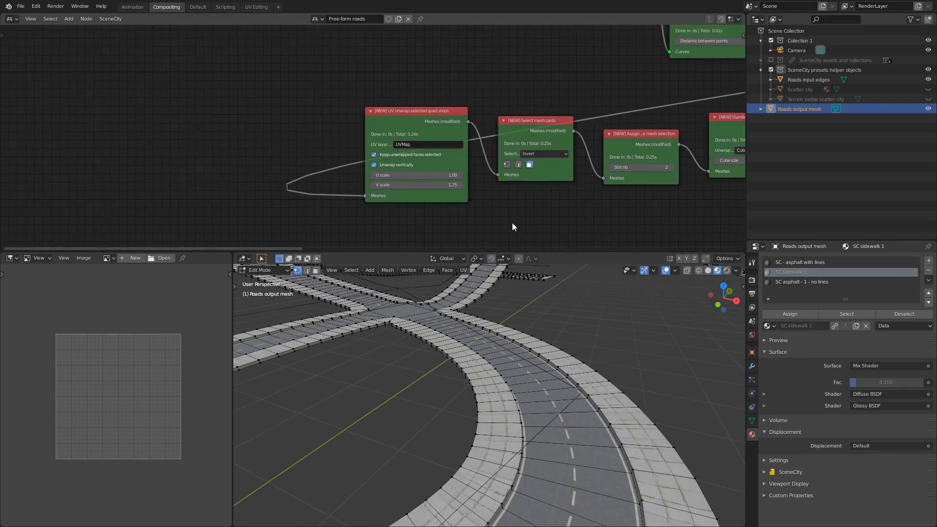
scroll(512, 222, "up", 2)
scroll(522, 223, "up", 1)
middle_click_drag(567, 228, 506, 191)
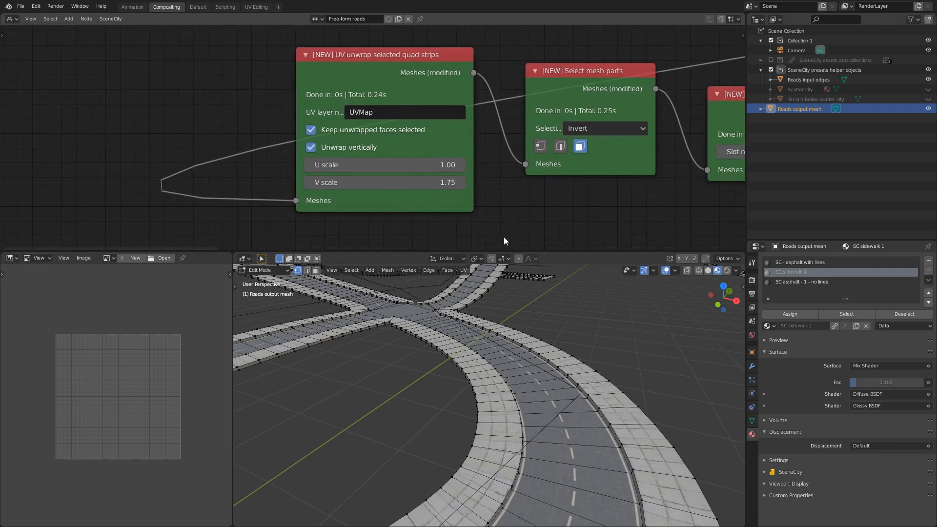
key("3")
left_click(536, 393)
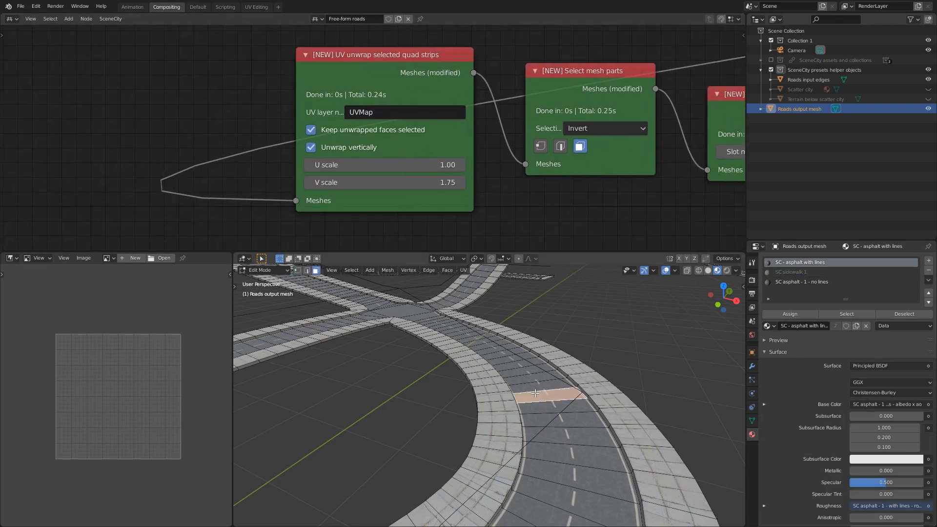
left_click(549, 424, "shift")
left_click(559, 436, "shift")
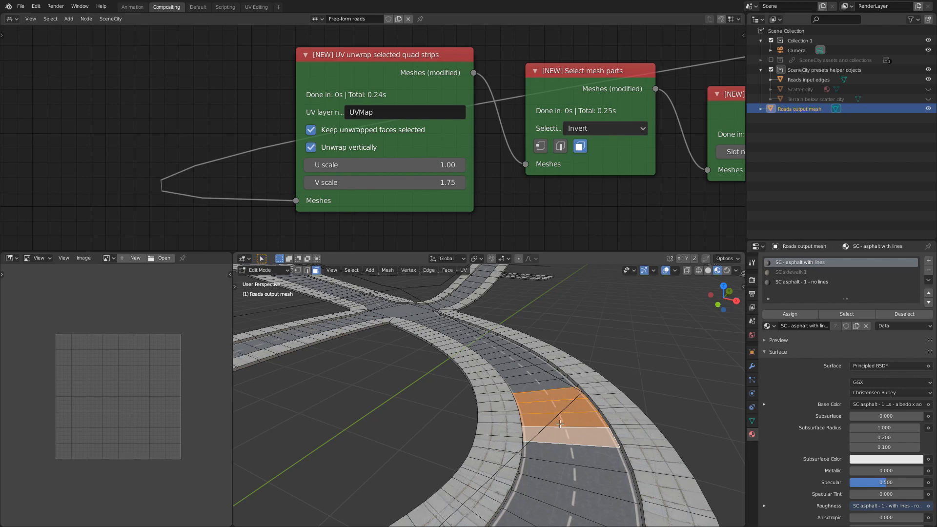
middle_click_drag(560, 423, 558, 421)
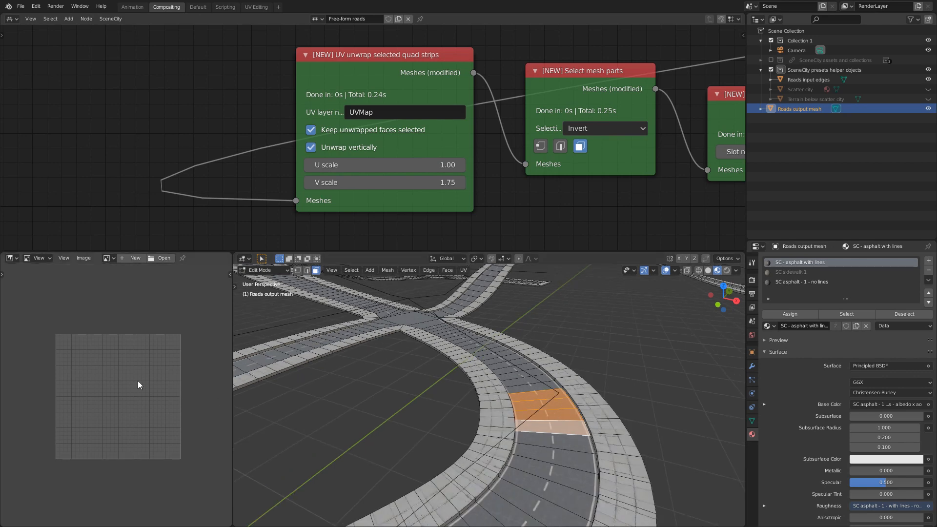
Step: Switch the image area to the UV Editor and frame the UVs of the selected road faces
left_click(10, 258)
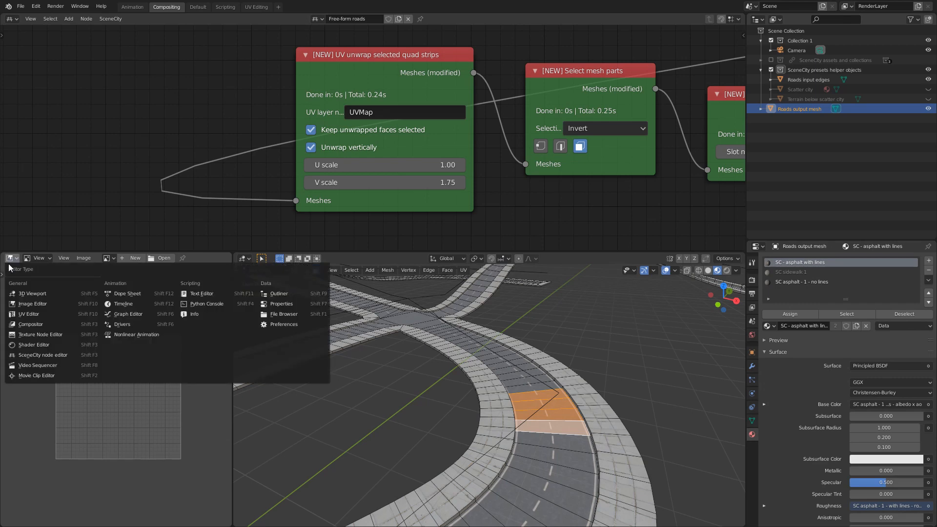
left_click(30, 315)
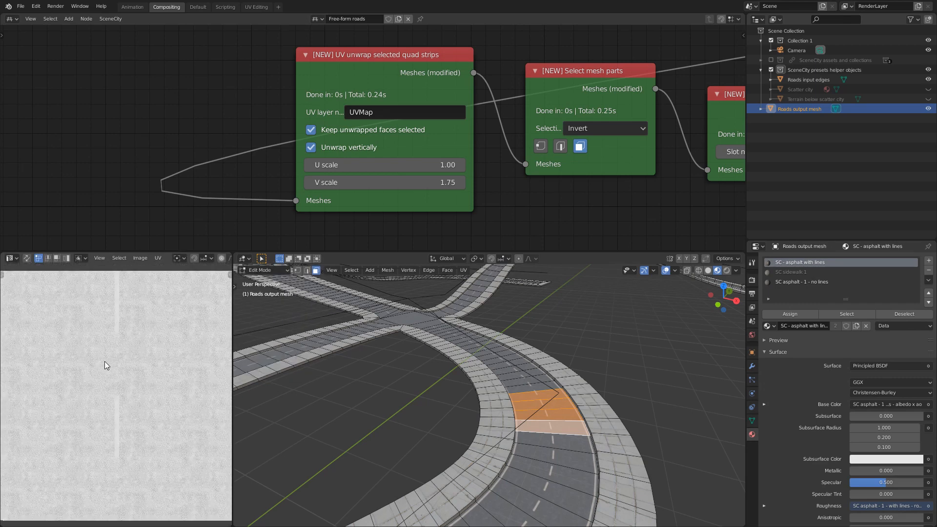
scroll(104, 361, "down", 4)
key("KP_Decimal")
scroll(105, 361, "down", 3)
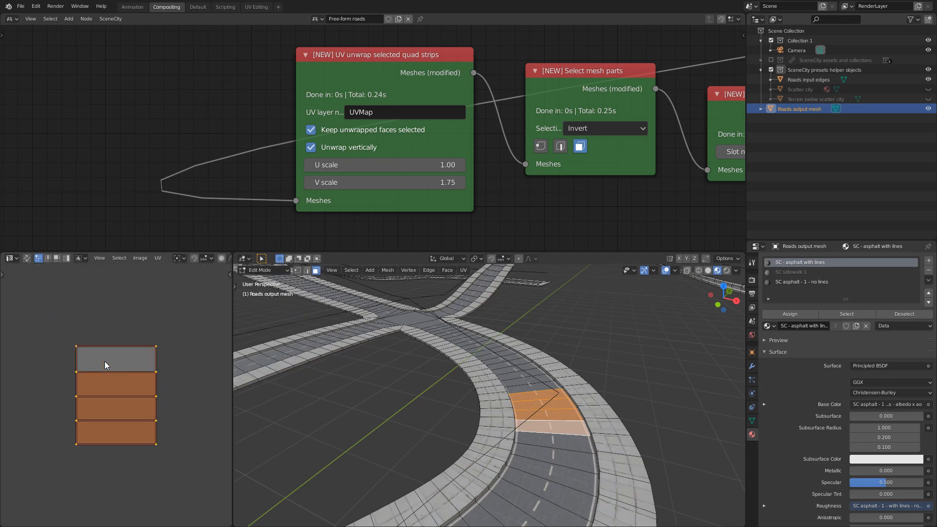
Step: Turn off Unwrap vertically on the first UV unwrap node, regenerate the roads and select three consecutive asphalt faces to compare their UVs
left_click(309, 148)
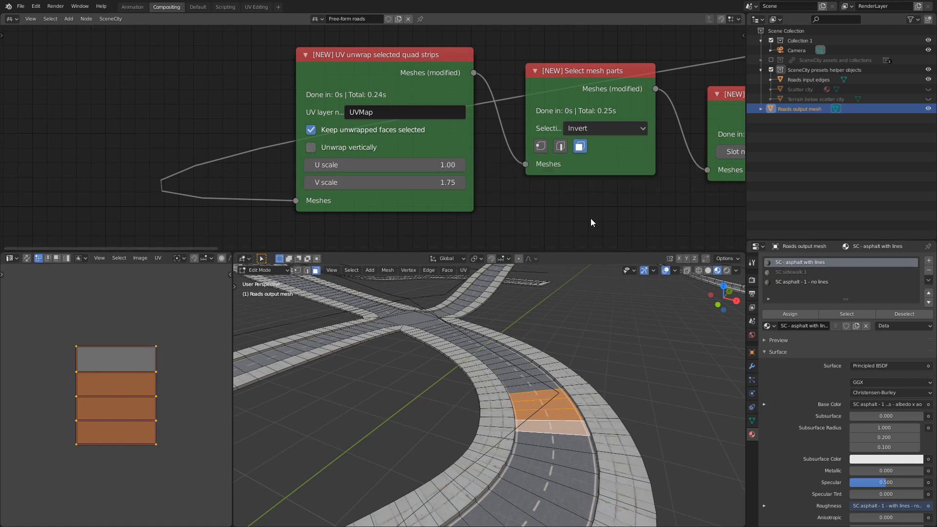
key("e")
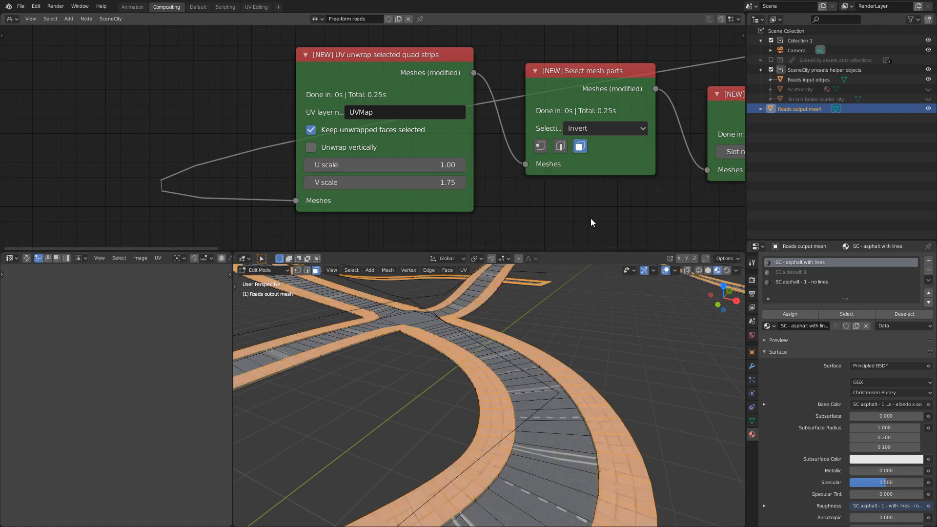
left_click(548, 418)
left_click(548, 430, "shift")
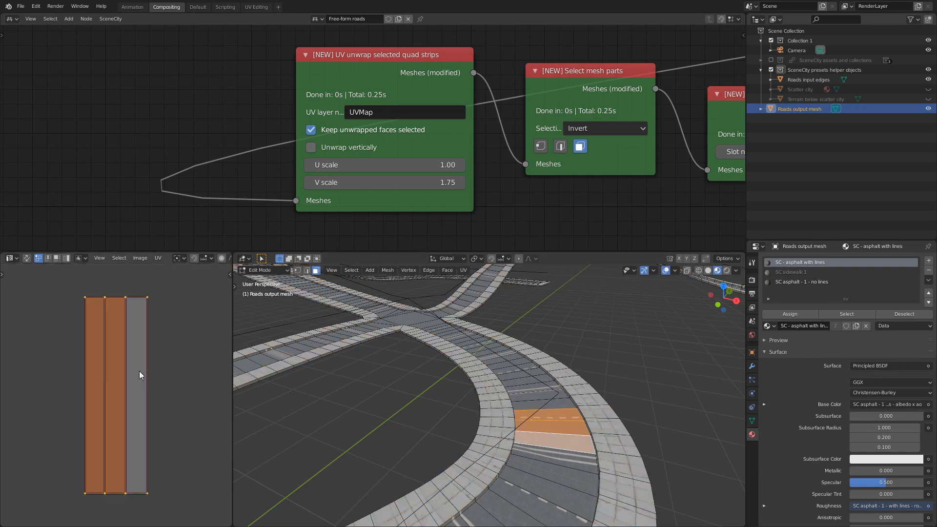
left_click(550, 429, "shift")
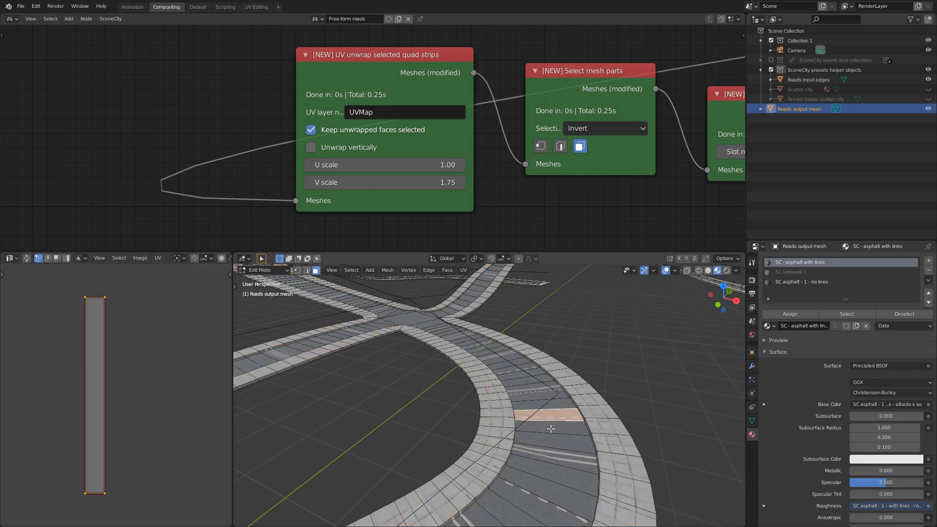
left_click(550, 428, "shift")
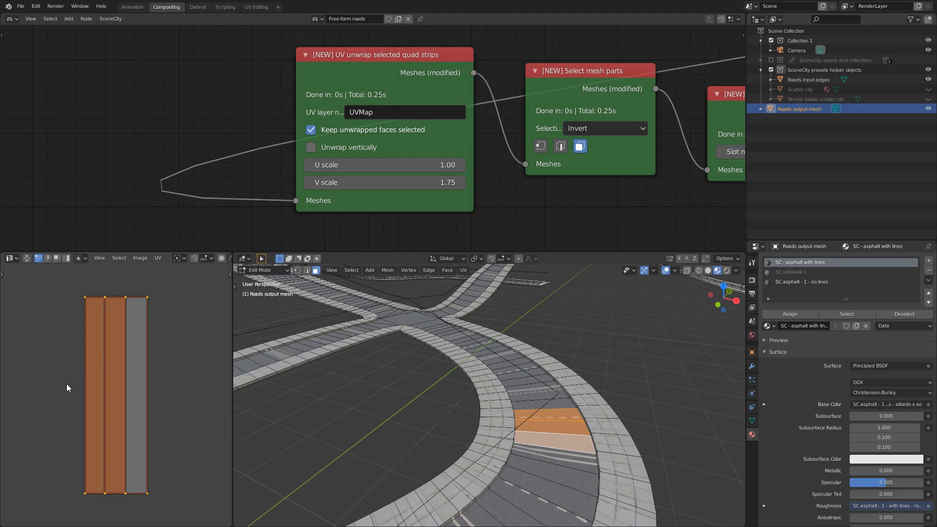
middle_click_drag(481, 404, 525, 440)
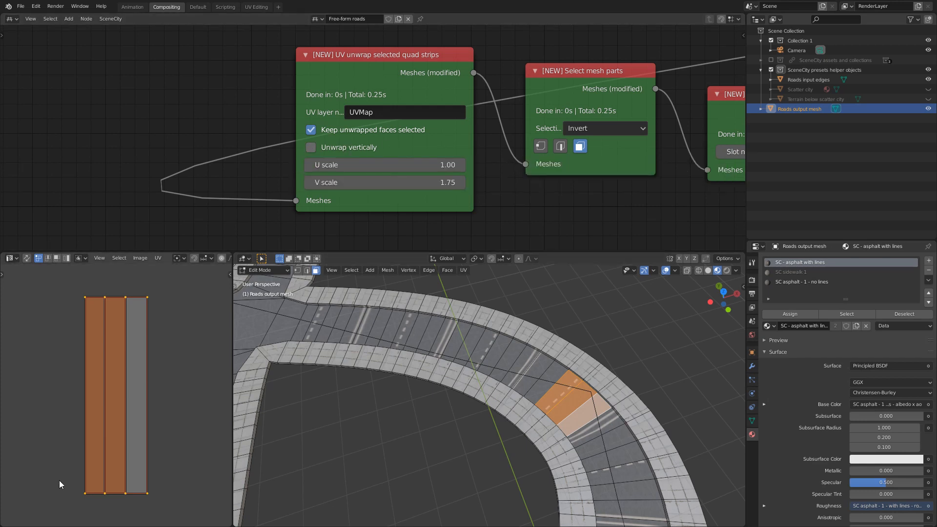
Step: Turn Unwrap vertically back on, regenerate the roads and select three consecutive asphalt faces on the curve
left_click(308, 150)
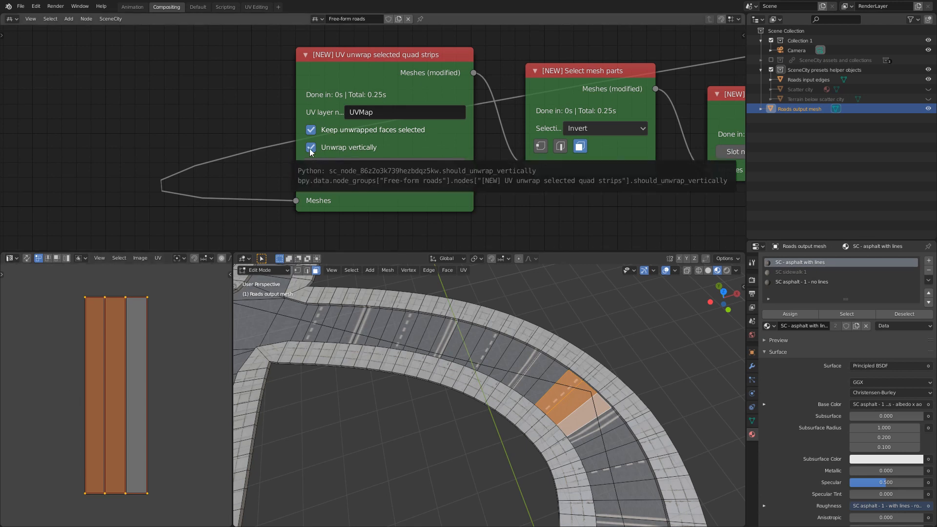
key("Tab")
key("Tab")
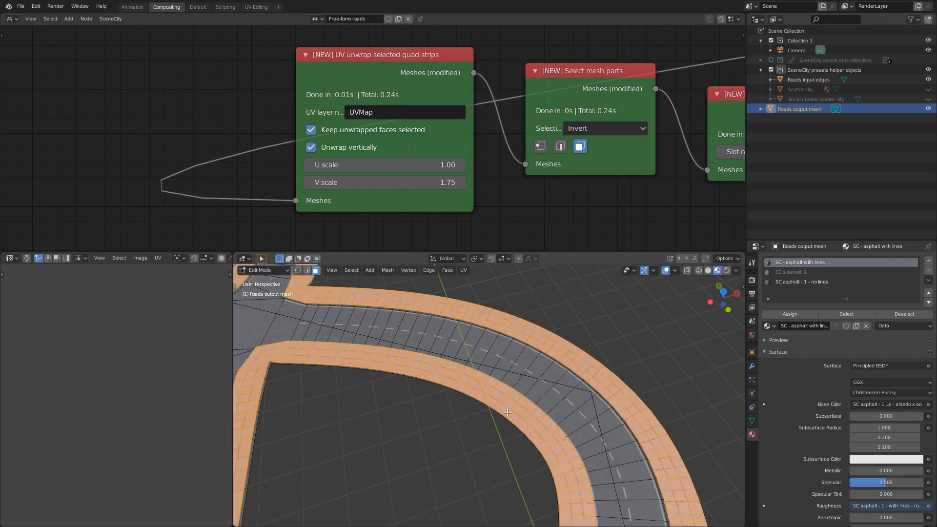
left_click(531, 382)
left_click(544, 389, "shift")
left_click(555, 396, "shift")
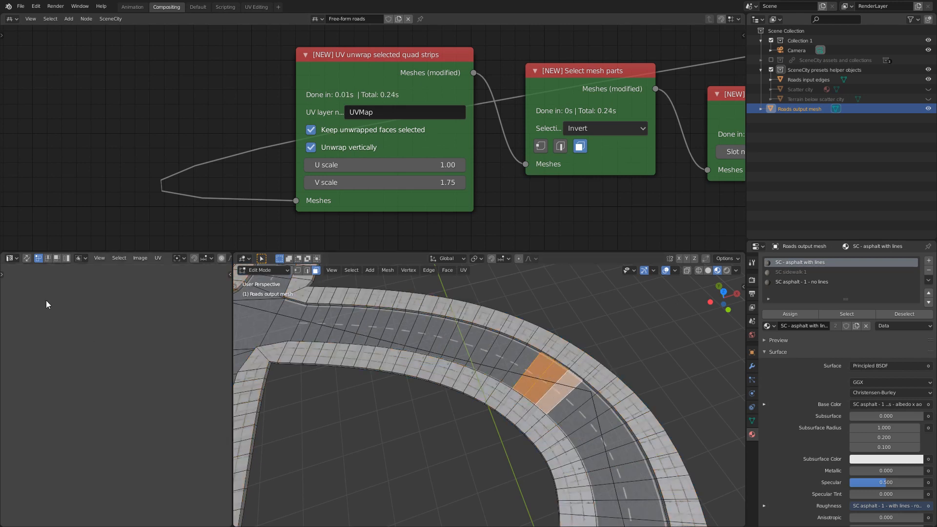
Step: Switch the UV area to the Image Editor and display the SC asphalt - 1 - with lines - albedo x ao image
scroll(87, 361, "down", 8)
scroll(115, 398, "up", 3)
middle_click_drag(115, 439, 150, 308)
scroll(121, 389, "up", 5)
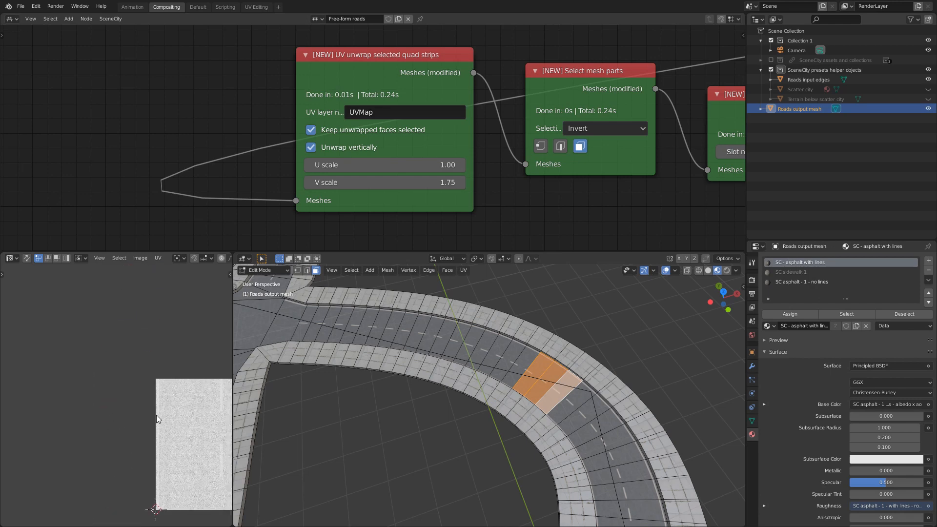
middle_click_drag(163, 431, 43, 395)
scroll(116, 423, "up", 5)
middle_click_drag(102, 426, 145, 416)
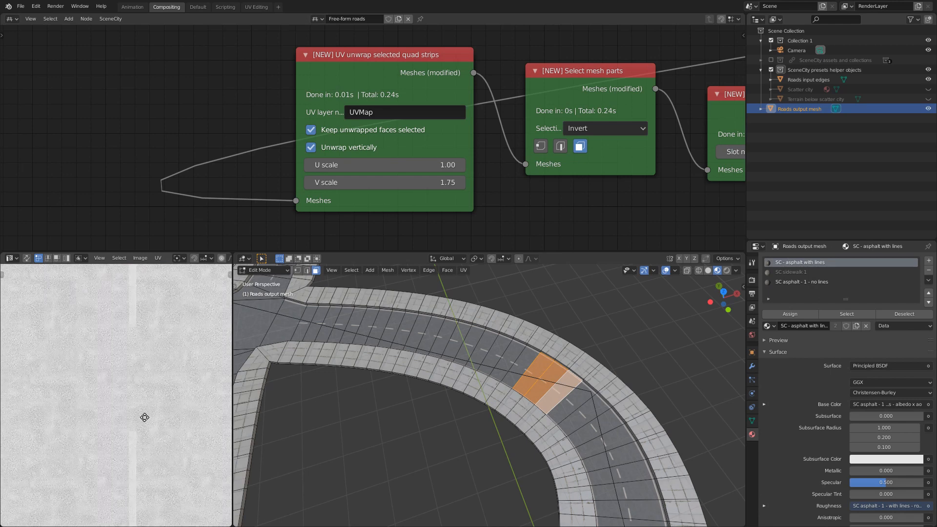
scroll(144, 415, "down", 3)
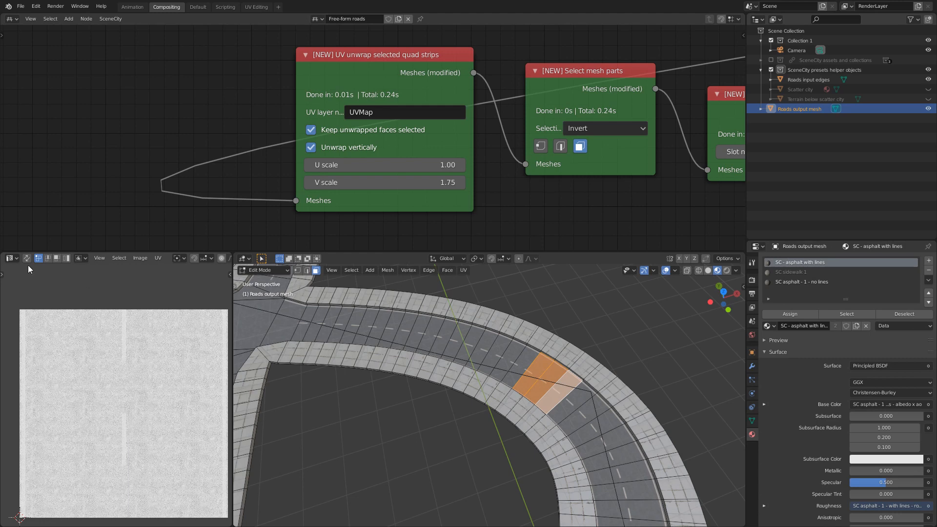
left_click(11, 258)
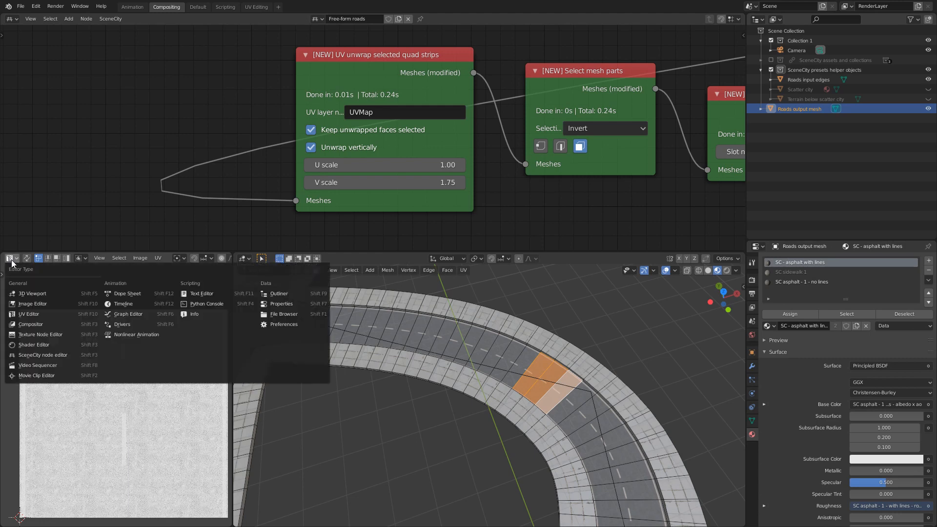
left_click(23, 306)
left_click(108, 259)
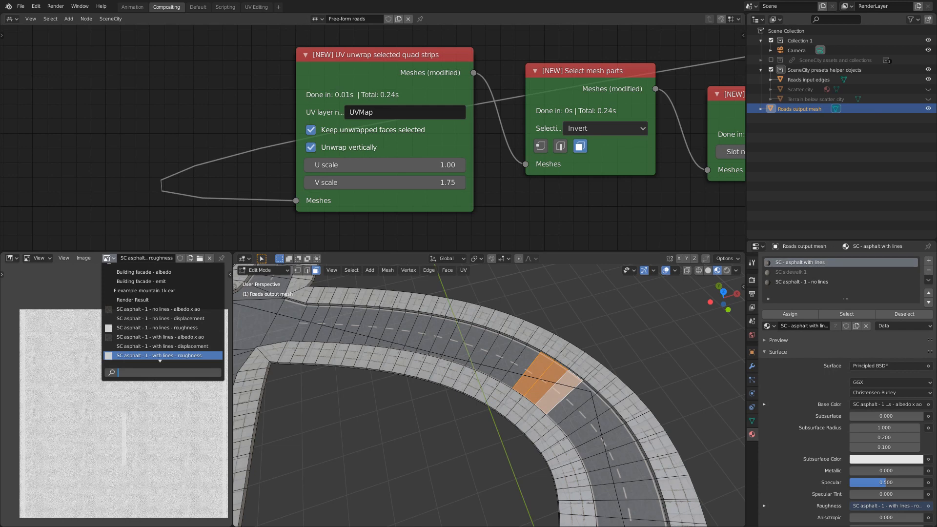
left_click(180, 336)
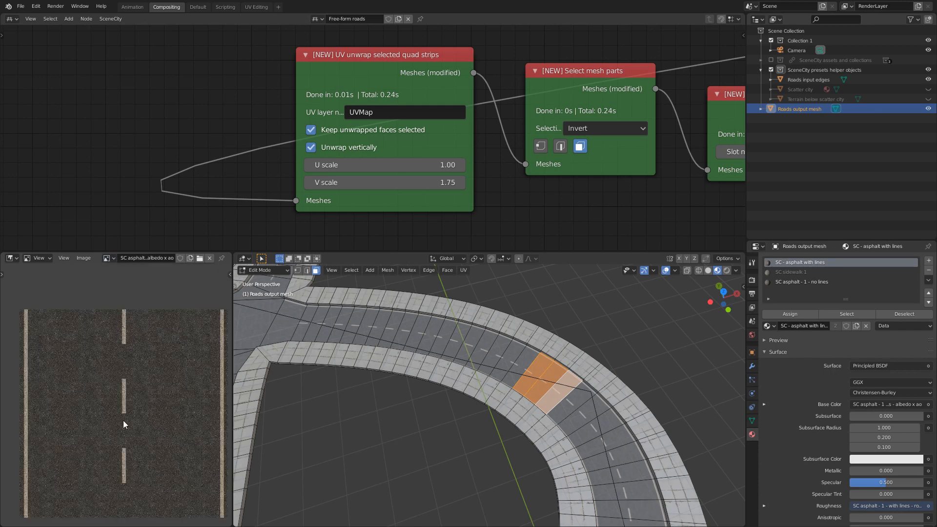
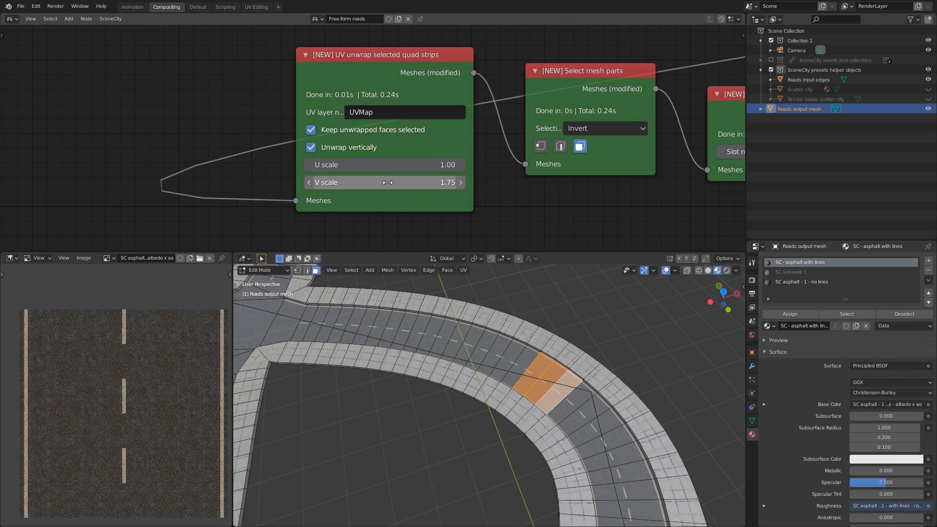
Step: Return the Roads output mesh to Object Mode and set the first UV unwrap node's U scale to 3
scroll(559, 399, "up", 2)
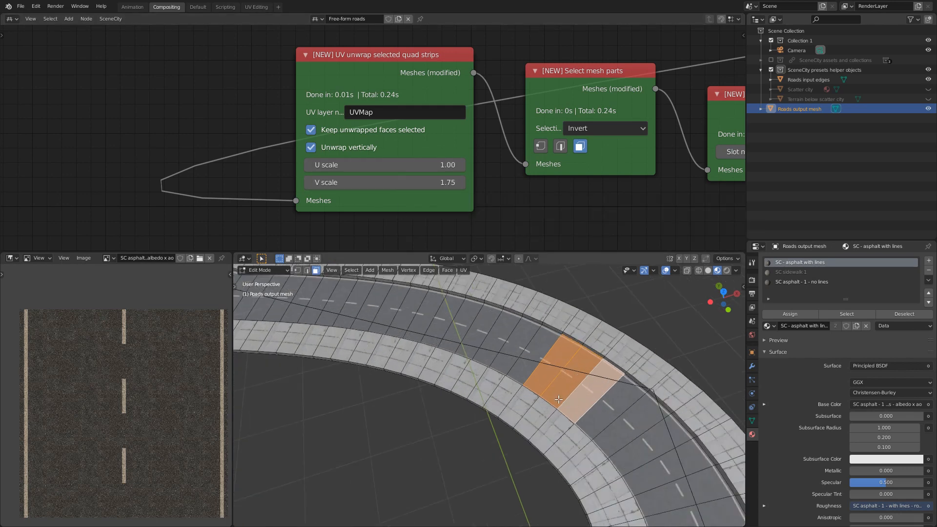
middle_click_drag(615, 385, 467, 432)
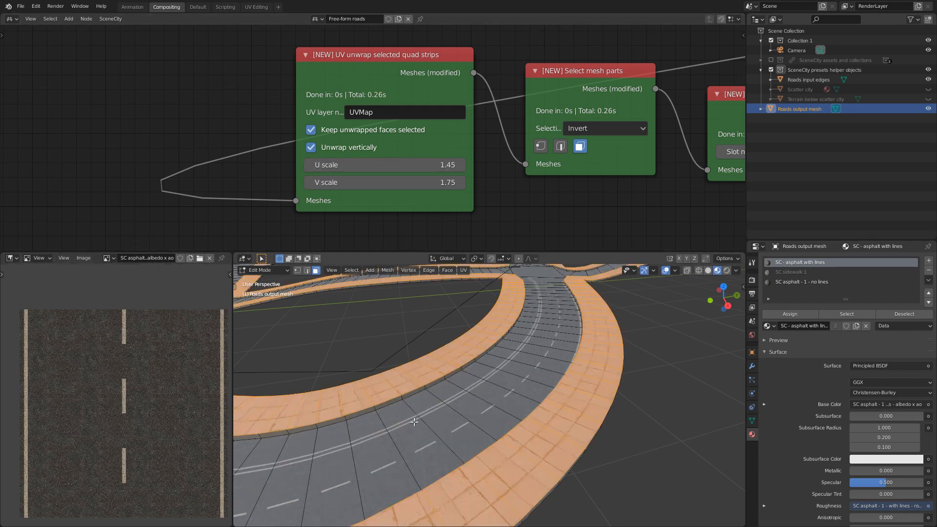
key("Tab")
mouse_move(417, 420)
middle_mouse_down()
mouse_move(464, 419)
mouse_move(421, 420)
middle_mouse_up()
mouse_move(401, 166)
left_mouse_down()
mouse_move(418, 166)
mouse_move(390, 165)
mouse_move(404, 165)
left_mouse_up()
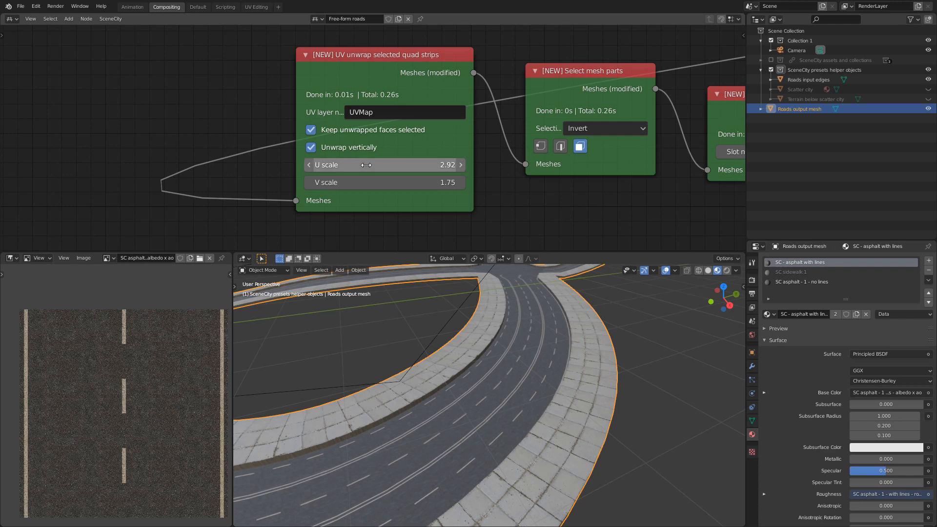
left_click(386, 167)
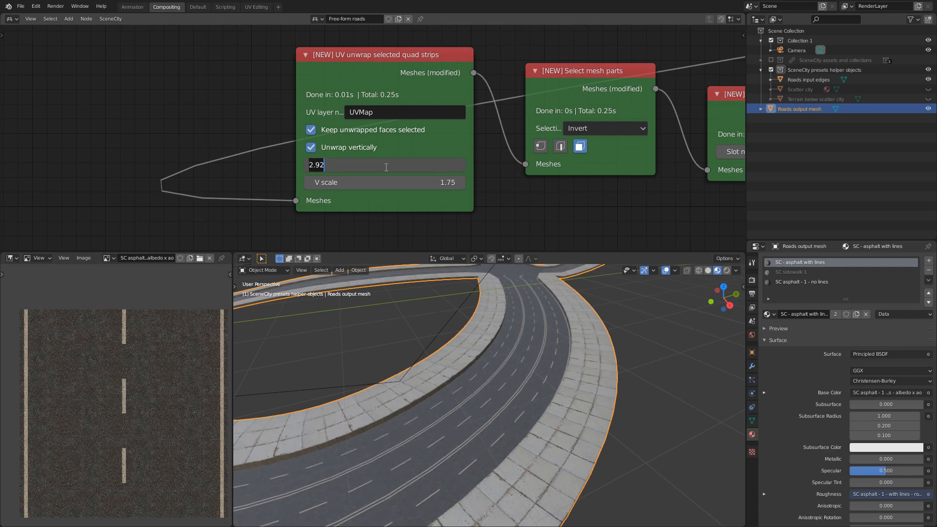
type("3")
key("Return")
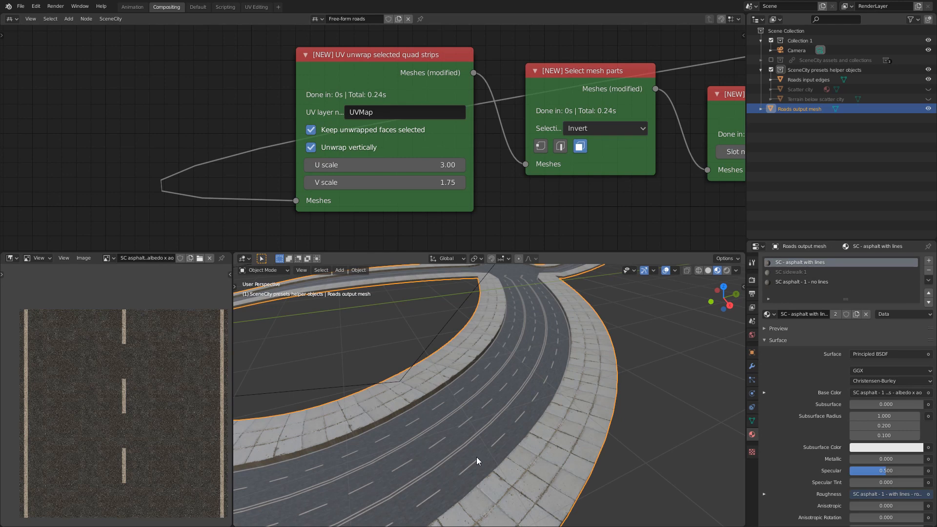
Step: Examine the repeated lane markings along the curved road and try a V scale of 5.26 on the same UV unwrap node
middle_click_drag(476, 456, 496, 493)
scroll(496, 493, "down", 5)
middle_click_drag(648, 451, 662, 384, "shift")
scroll(546, 371, "up", 9)
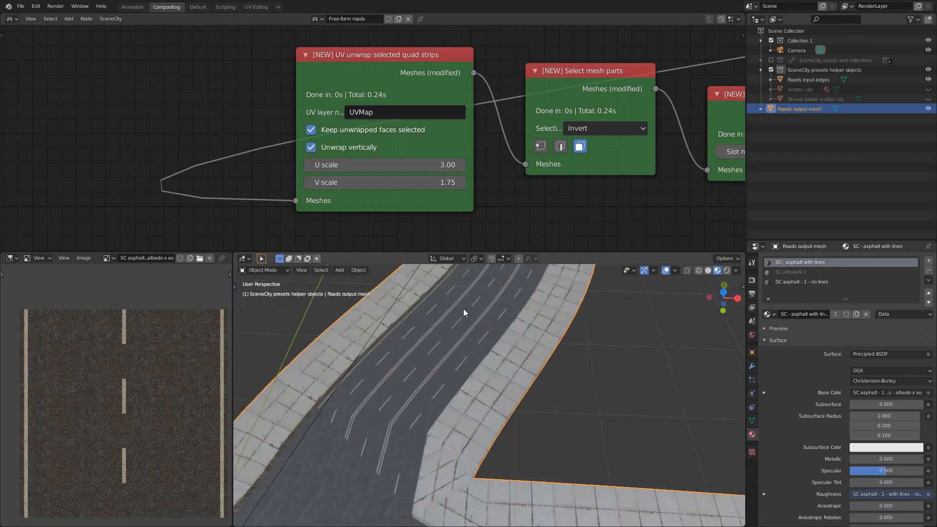
middle_click_drag(463, 308, 474, 433, "shift")
scroll(477, 435, "up", 2)
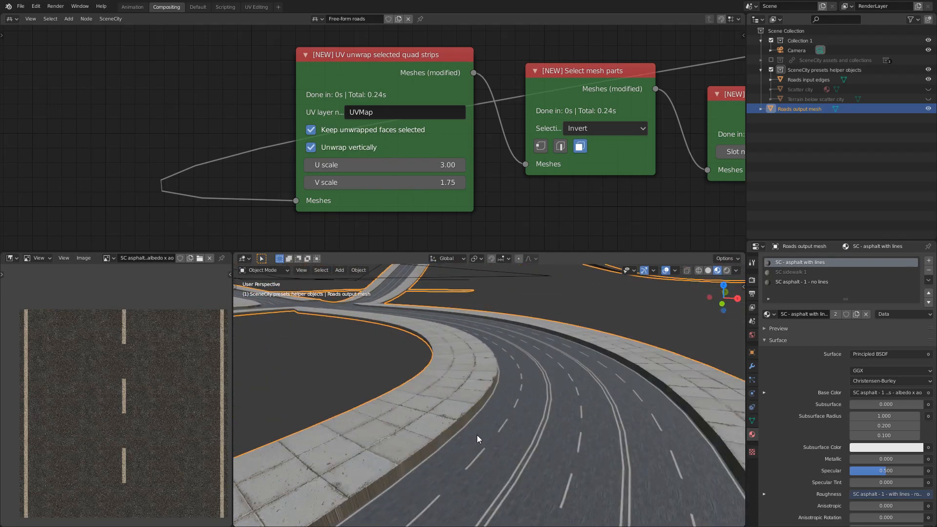
scroll(476, 434, "up", 3)
middle_click_drag(578, 456, 541, 435, "shift")
scroll(540, 436, "up", 2)
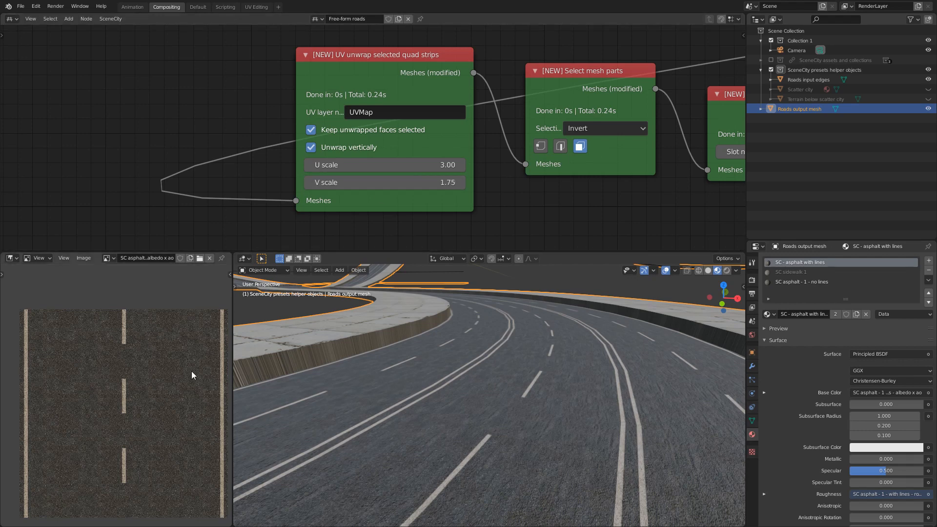
left_click_drag(386, 184, 432, 182)
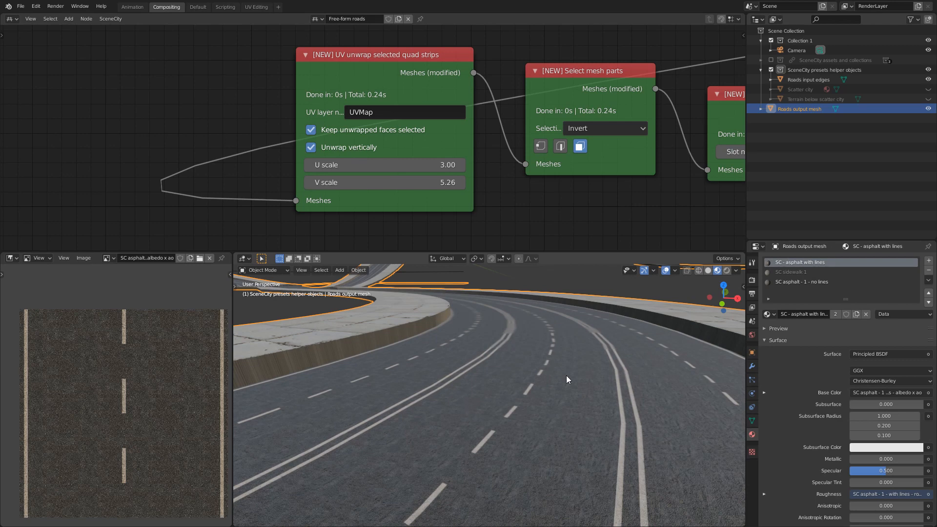
mouse_move(566, 376)
middle_mouse_down()
mouse_move(555, 398)
mouse_move(563, 380)
middle_mouse_up()
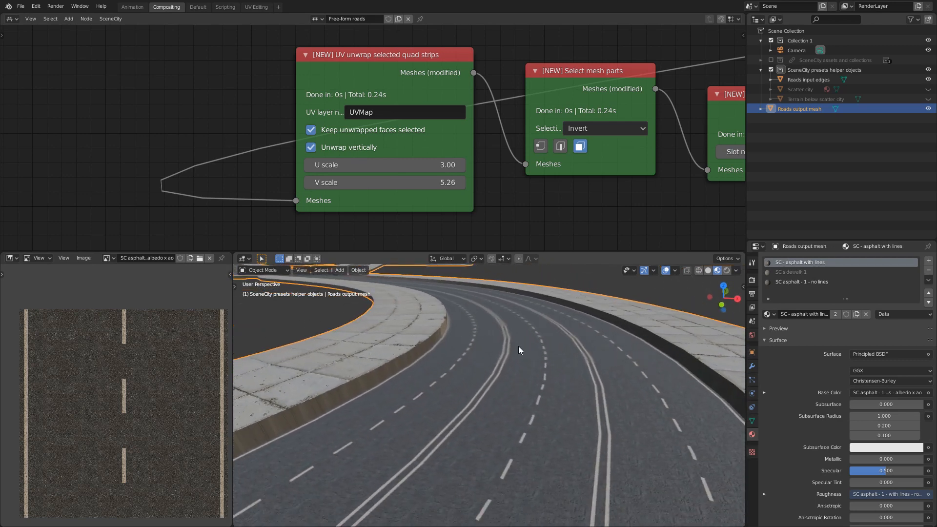
Step: Set the first UV unwrap node's U scale to 1 and V scale to 1.75
left_click(403, 169)
type("1")
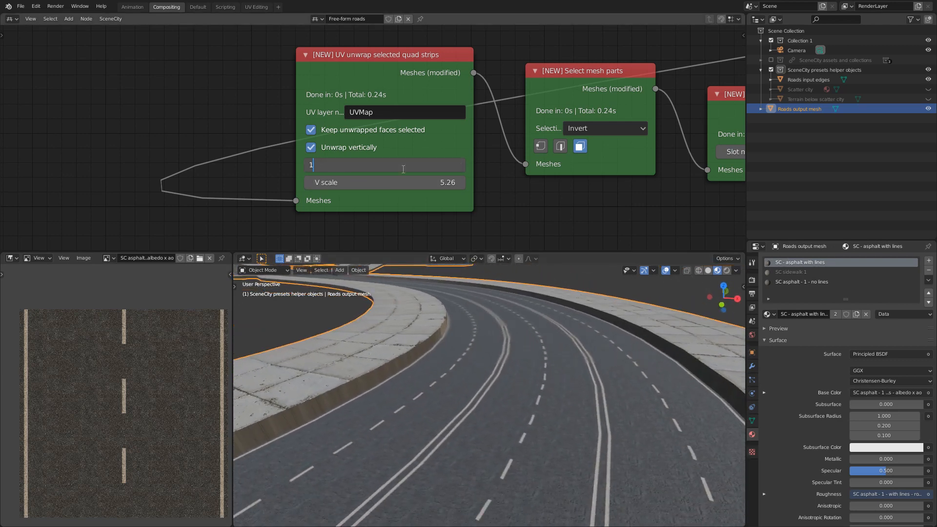
key("Tab")
type("1")
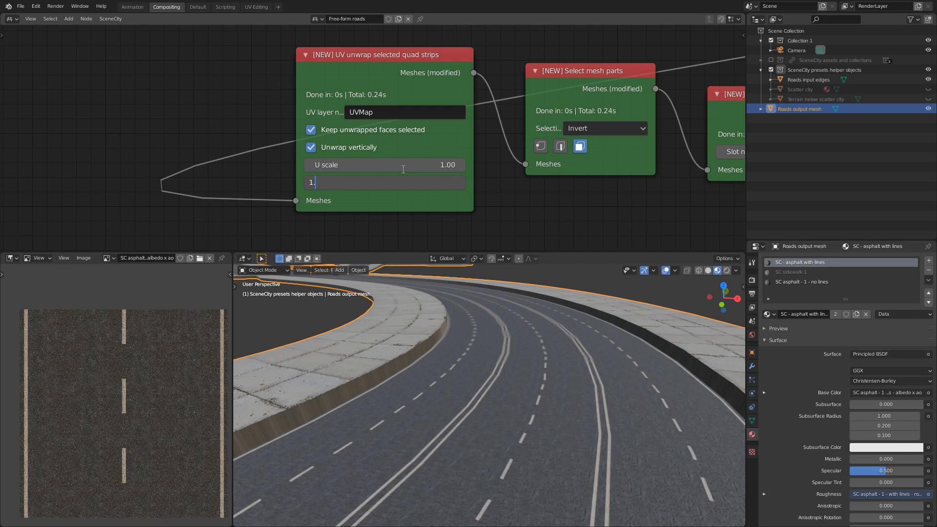
key("Return")
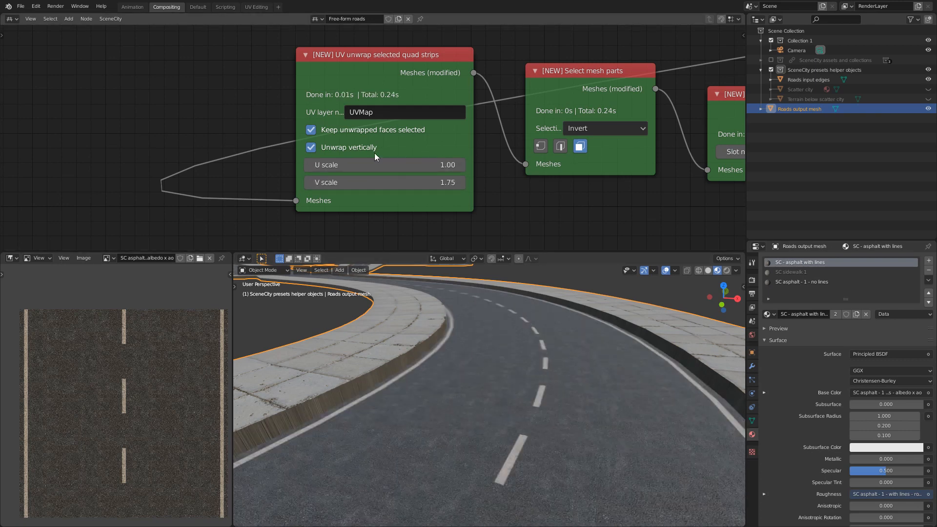
Step: Set the sidewalk UV unwrap node at the end of the row to U scale 2.05 and V scale 2.20, and inspect the paving
middle_click_drag(689, 214, 460, 218)
scroll(475, 205, "down", 4)
middle_click_drag(664, 203, 276, 213)
middle_click_drag(632, 205, 342, 230)
middle_click_drag(579, 214, 378, 214)
middle_click_drag(325, 325, 339, 338)
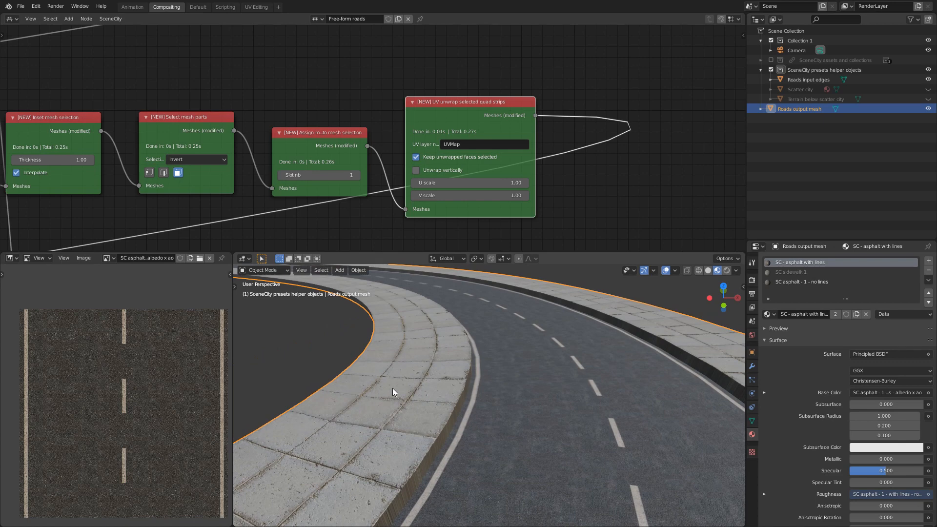
middle_click_drag(722, 326, 641, 347)
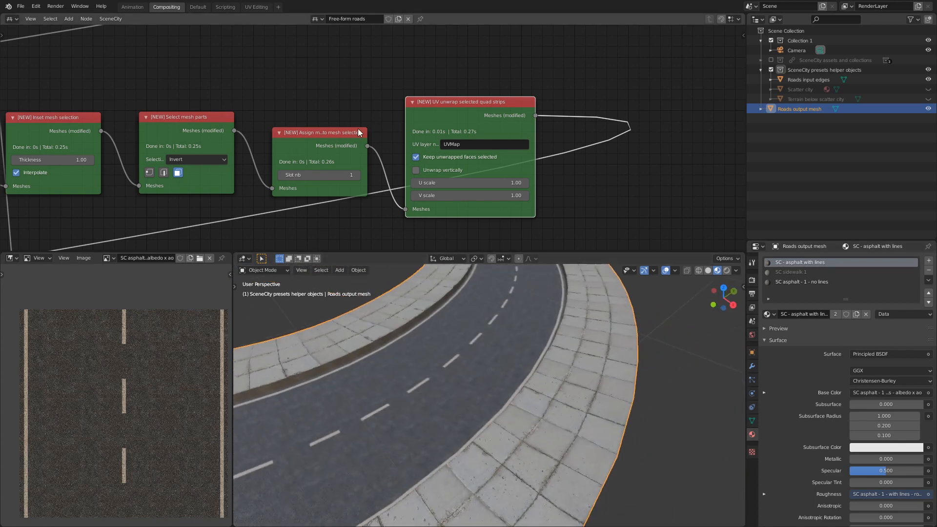
scroll(481, 218, "up", 1)
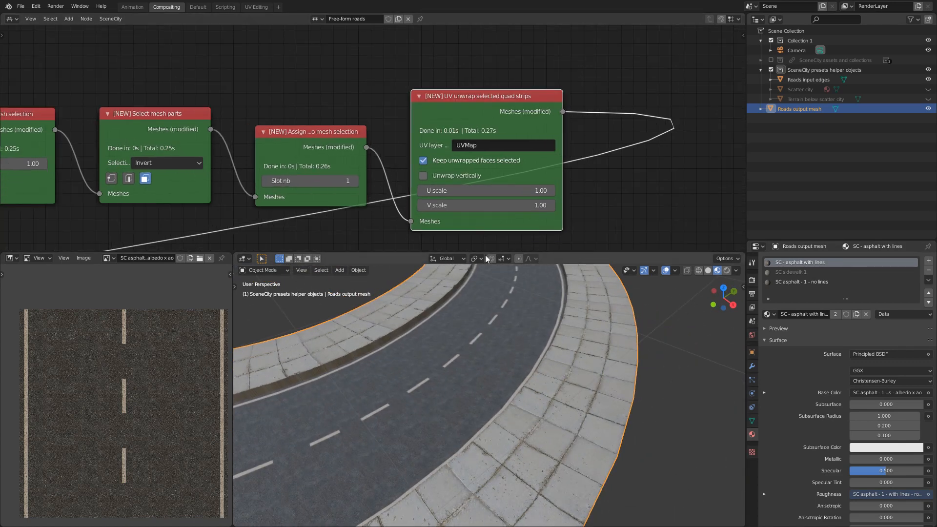
left_click_drag(470, 191, 495, 206)
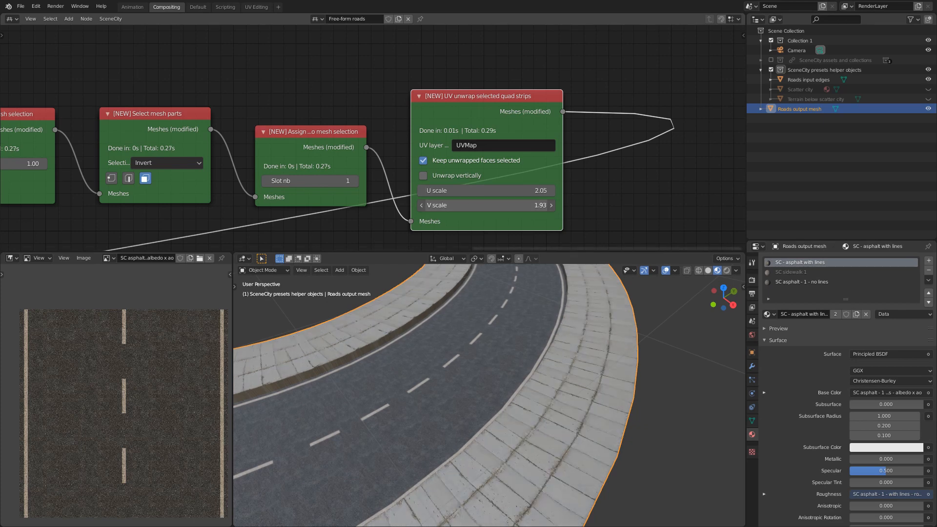
middle_click_drag(422, 436, 411, 323)
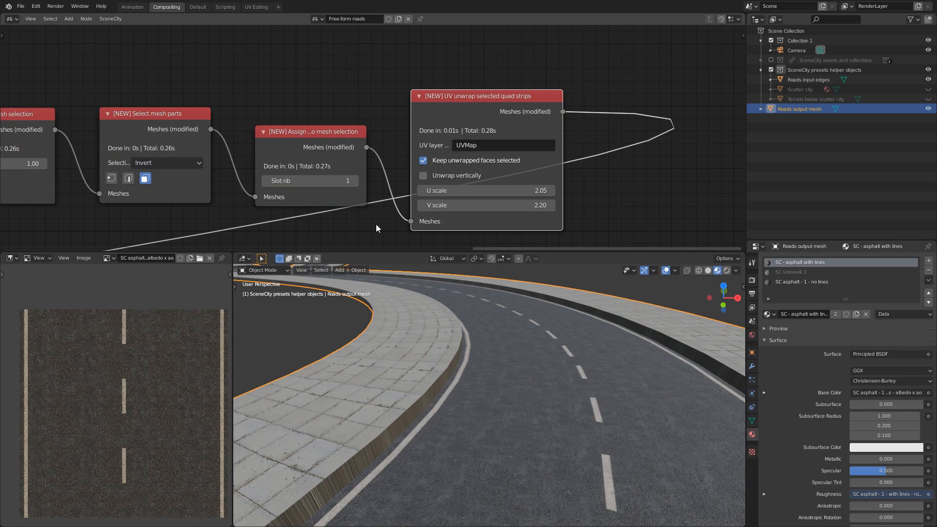
Step: Examine the Extrude mesh selection node and inspect the raised curb faces of the Roads output mesh in Edit Mode
scroll(375, 224, "down", 10)
middle_click_drag(278, 225, 654, 96)
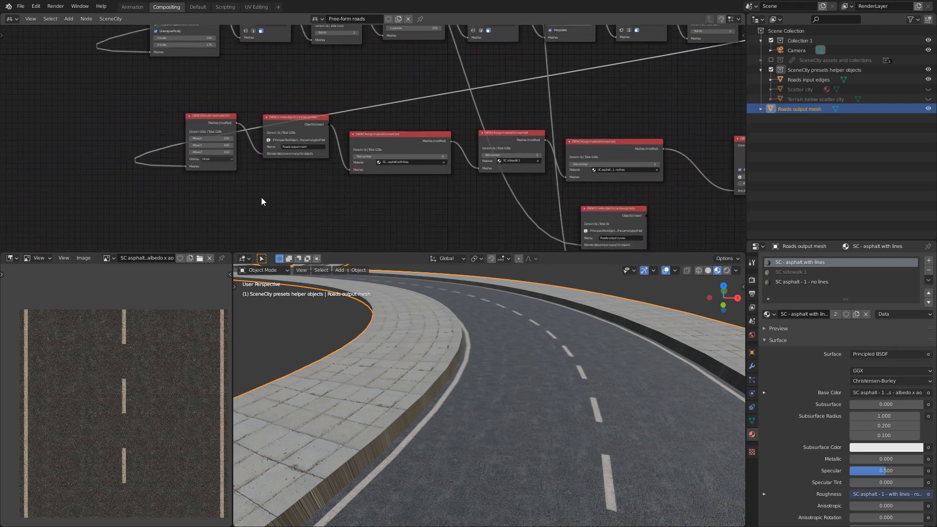
scroll(208, 199, "up", 8)
middle_click_drag(171, 213, 455, 214)
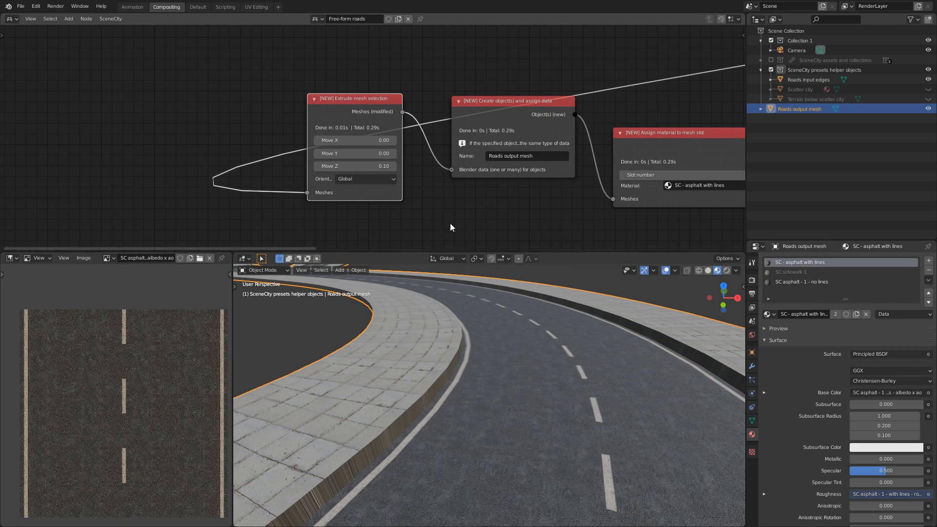
scroll(451, 224, "up", 2)
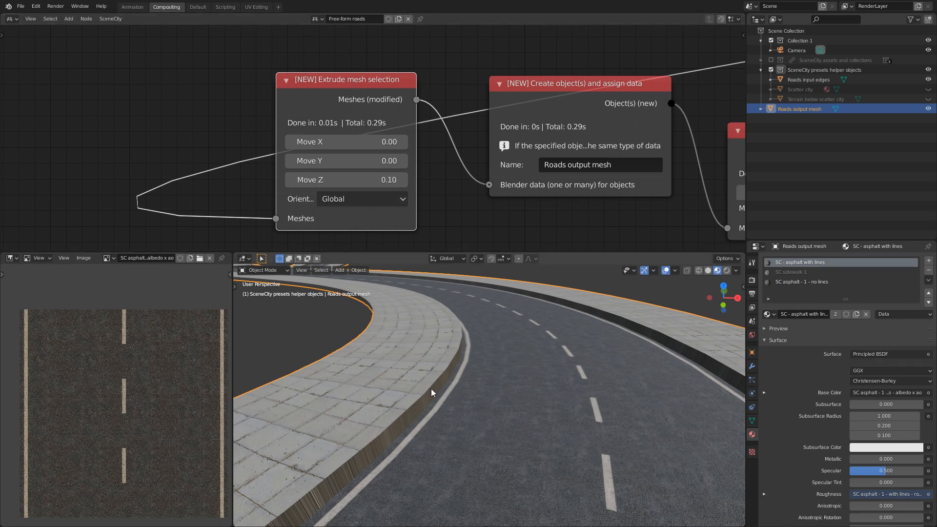
key("Tab")
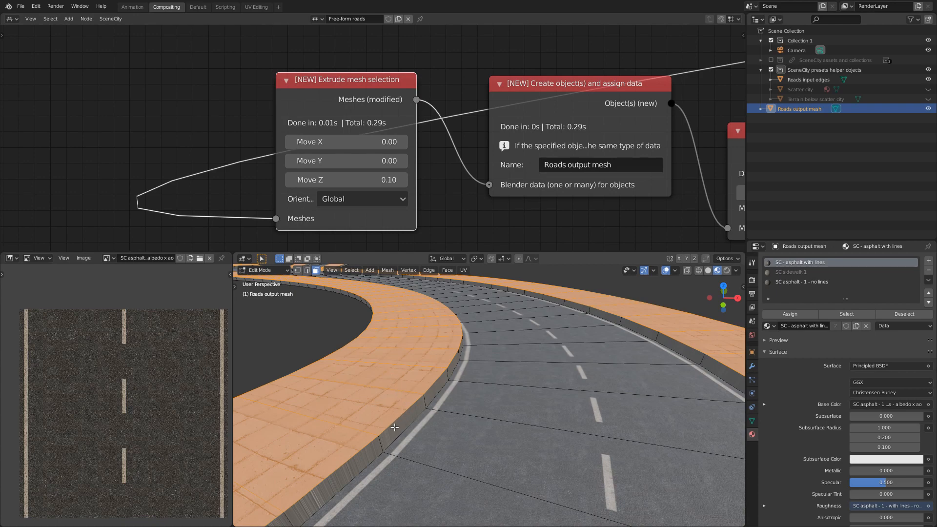
middle_click_drag(396, 434, 439, 336)
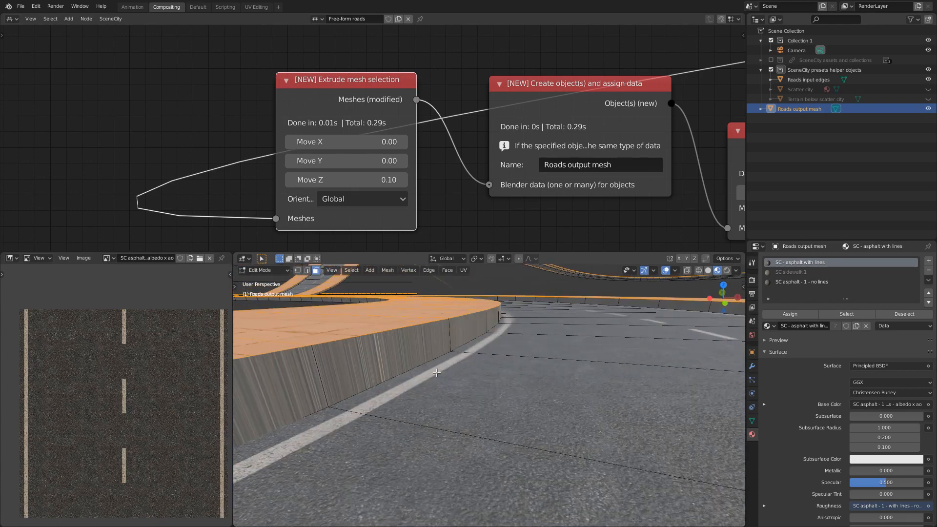
middle_click_drag(578, 347, 511, 359)
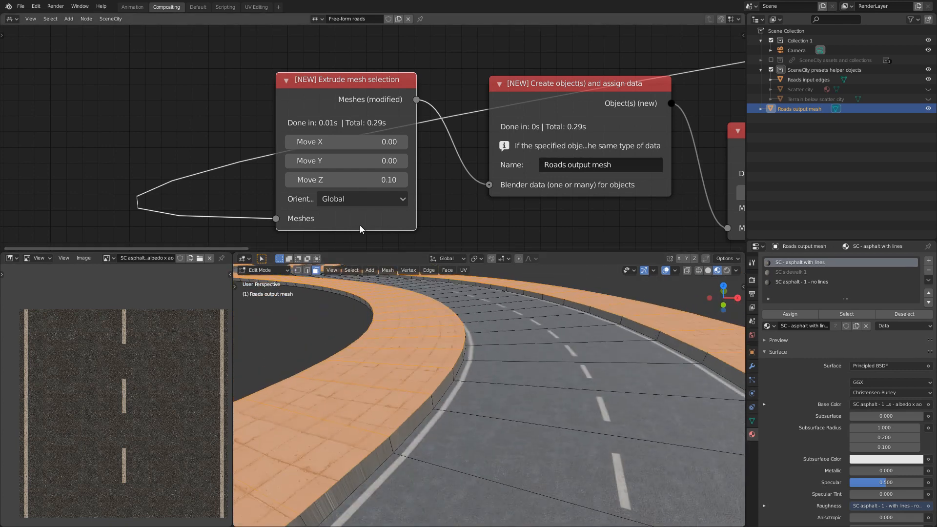
Step: Try Move Z values of 0.20 and 0.05 on the Extrude mesh selection node and compare the sidewalk heights
left_click(362, 183)
type("0.2")
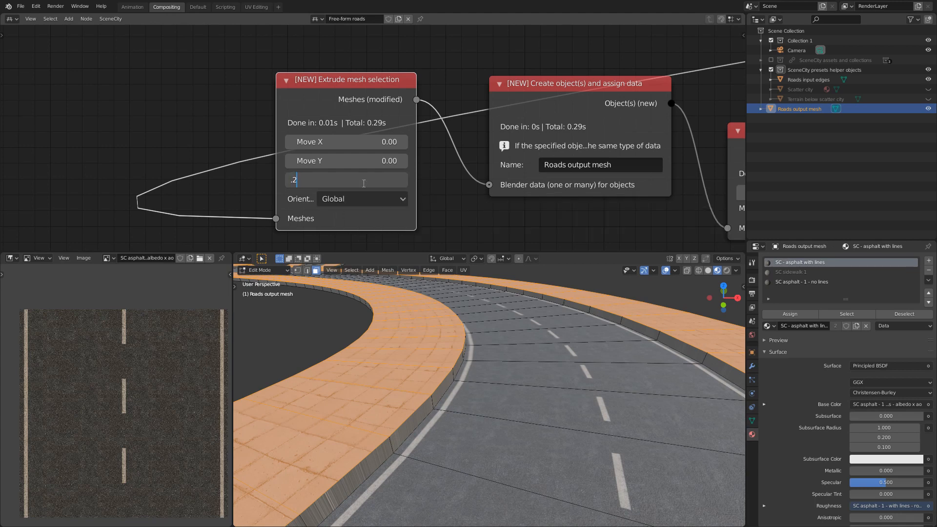
key("Return")
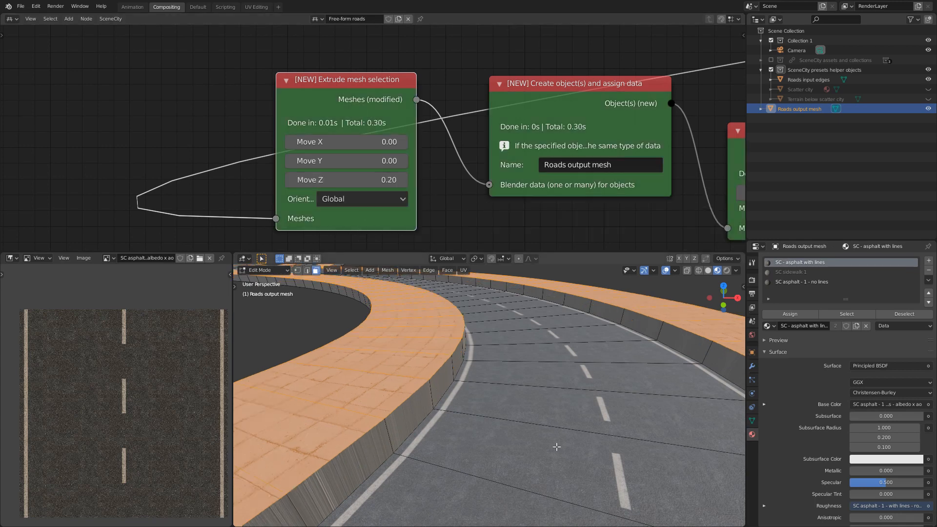
middle_click_drag(552, 435, 534, 430)
scroll(509, 377, "down", 5)
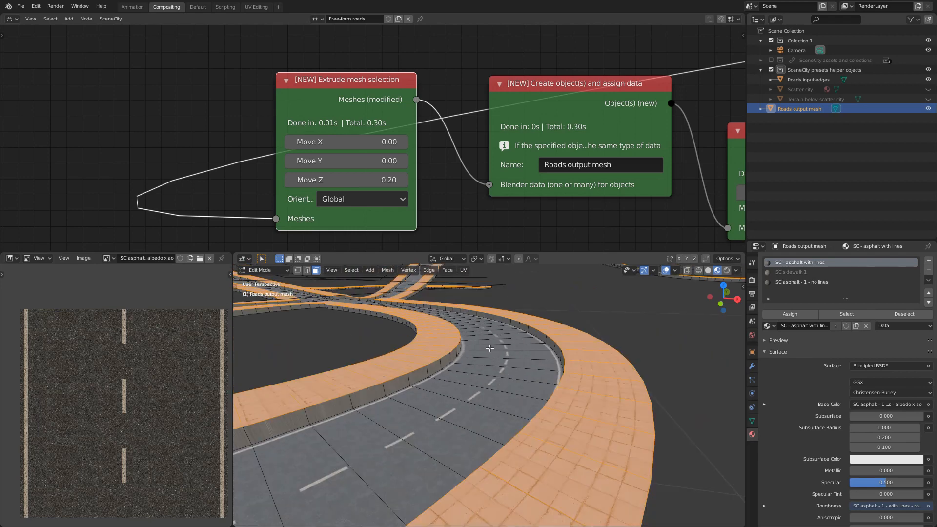
left_click(364, 183)
type(".05")
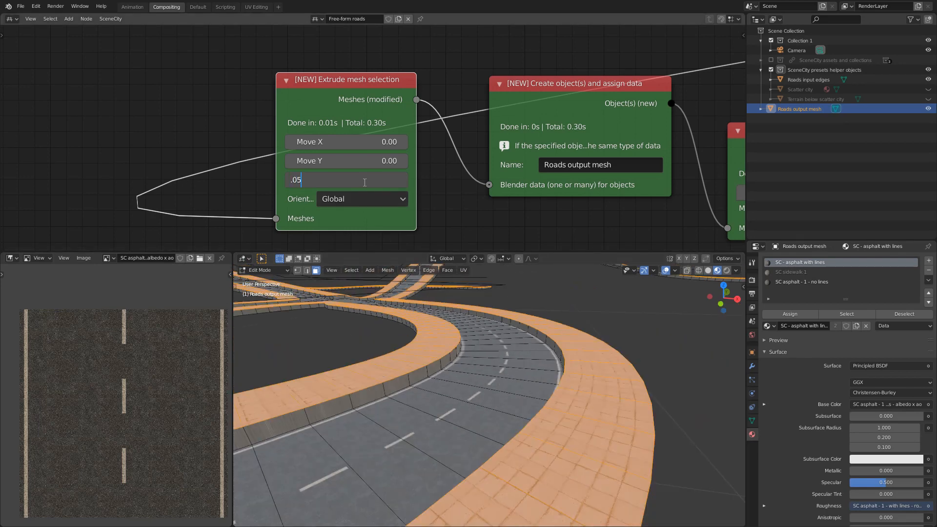
key("Return")
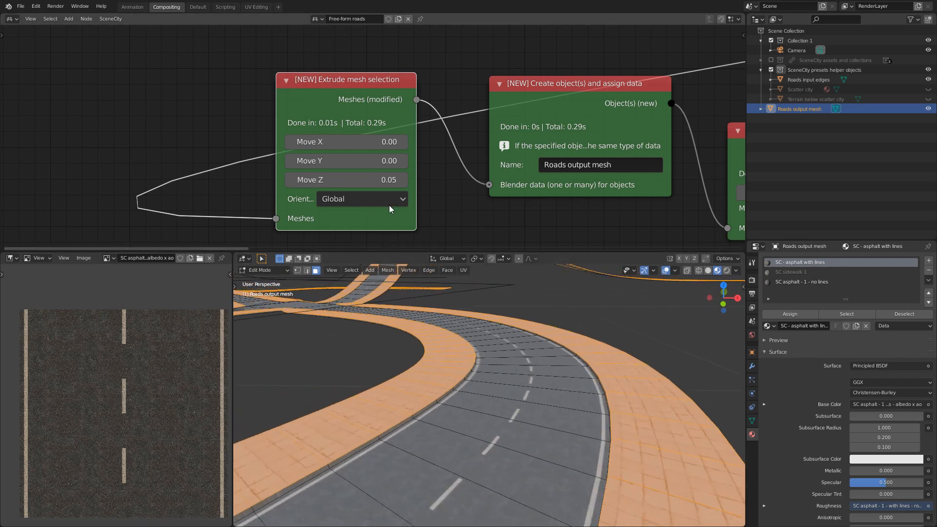
Step: Set the Extrude mesh selection node's Move Z to 0.10
left_click(369, 183)
type(".1")
key("Return")
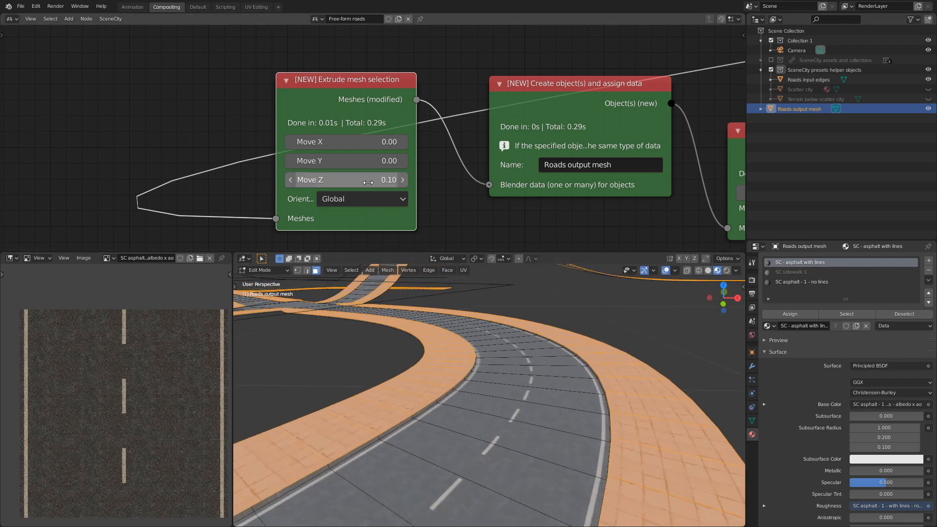
Step: Select the Create object(s) and assign data node named Roads output mesh and return the road mesh to Object Mode
middle_click_drag(580, 227, 449, 226)
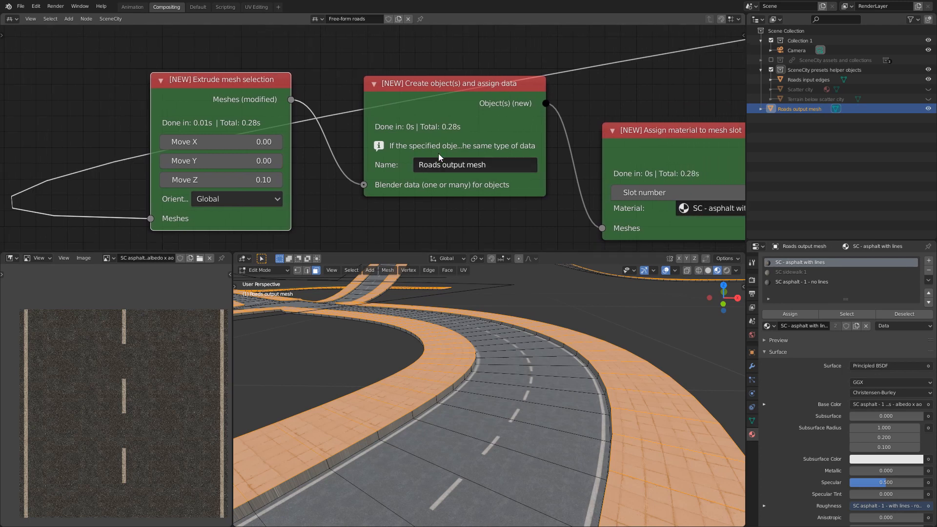
left_click(431, 94)
key("Tab")
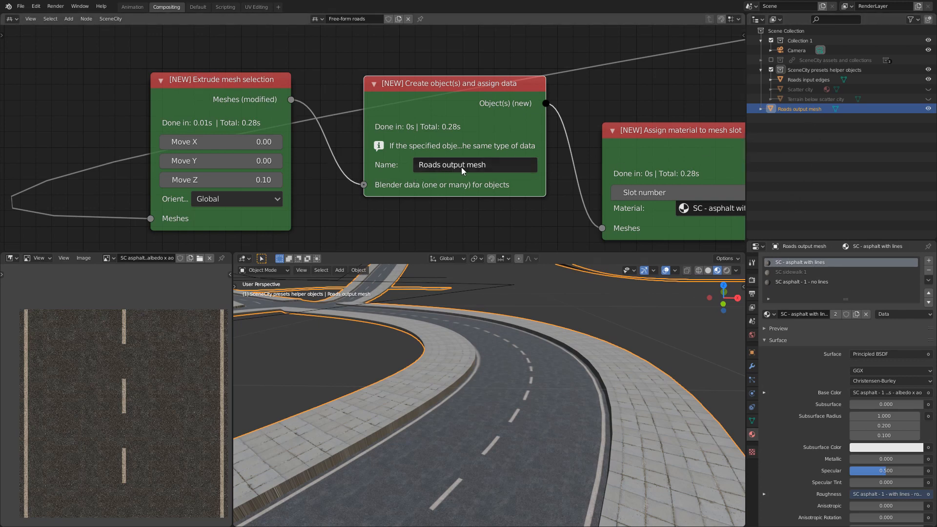
Step: Review the three Assign material to mesh slot nodes and select the road mesh's sidewalk and no-lines asphalt material slots in turn
middle_click_drag(481, 217, 189, 170)
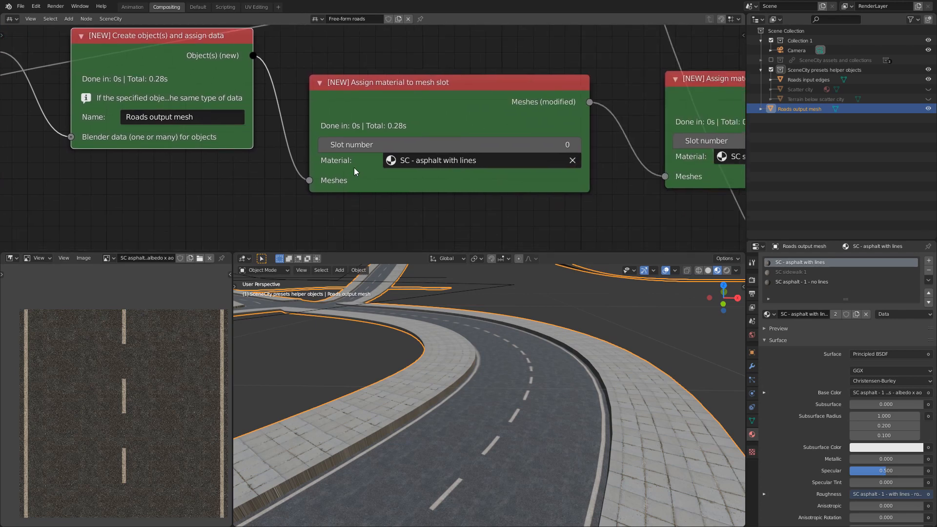
middle_click_drag(470, 112, 432, 148)
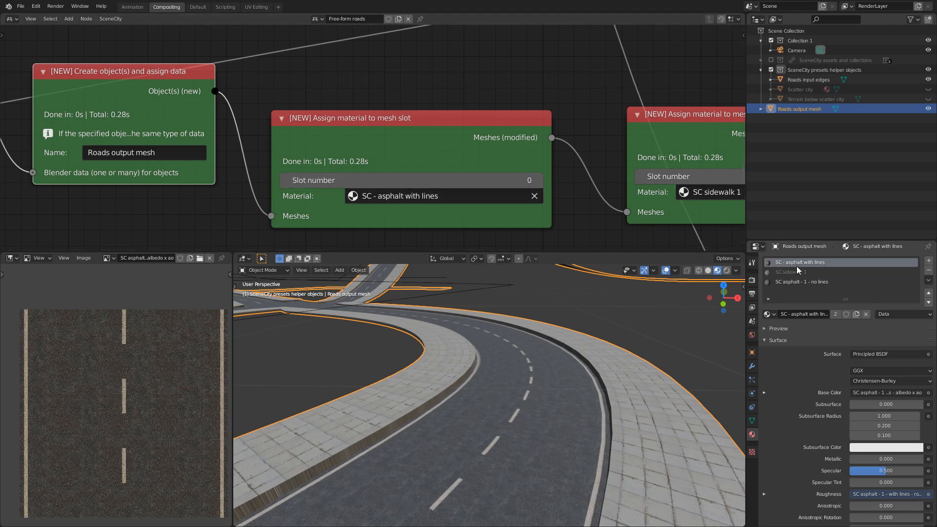
middle_click_drag(638, 239, 346, 240)
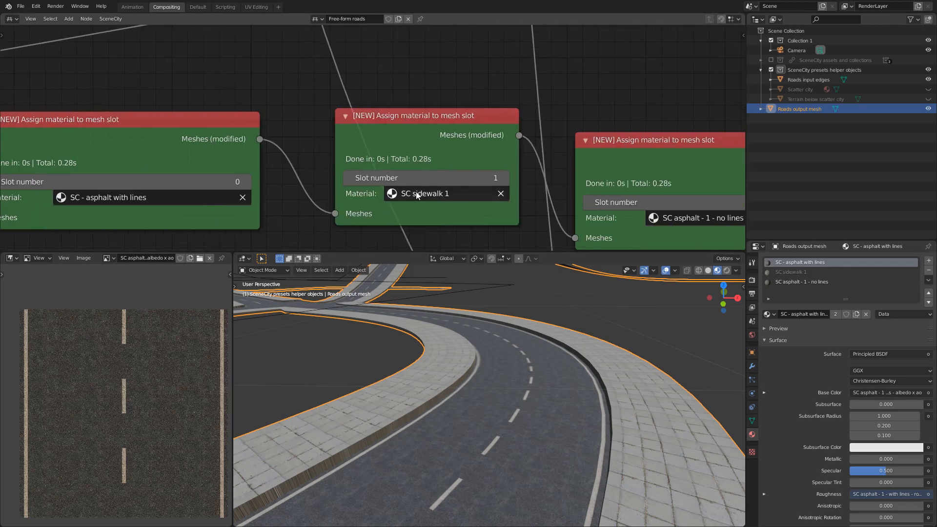
left_click(795, 272)
middle_click_drag(680, 94, 448, 44)
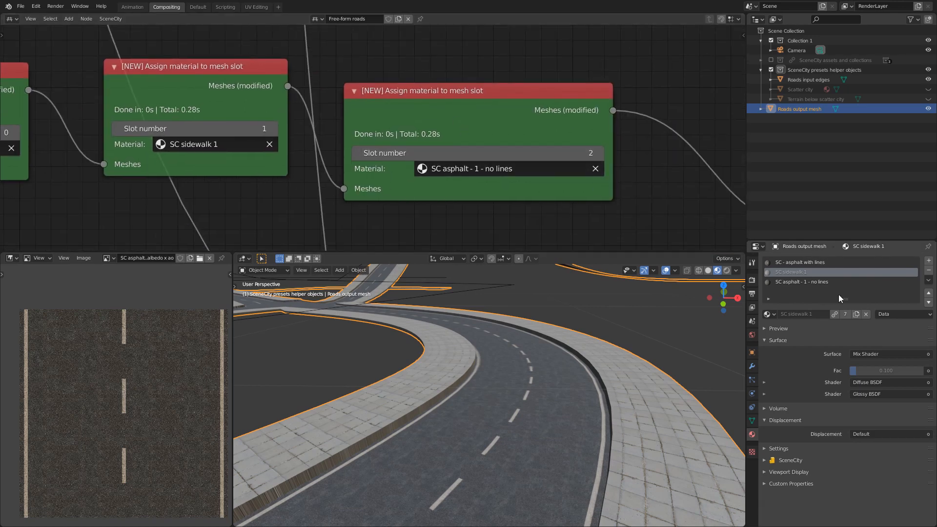
left_click(823, 282)
Step: Examine the Execute node at the end of the chain and the overall layout of the road node tree
middle_click_drag(700, 239, 394, 205)
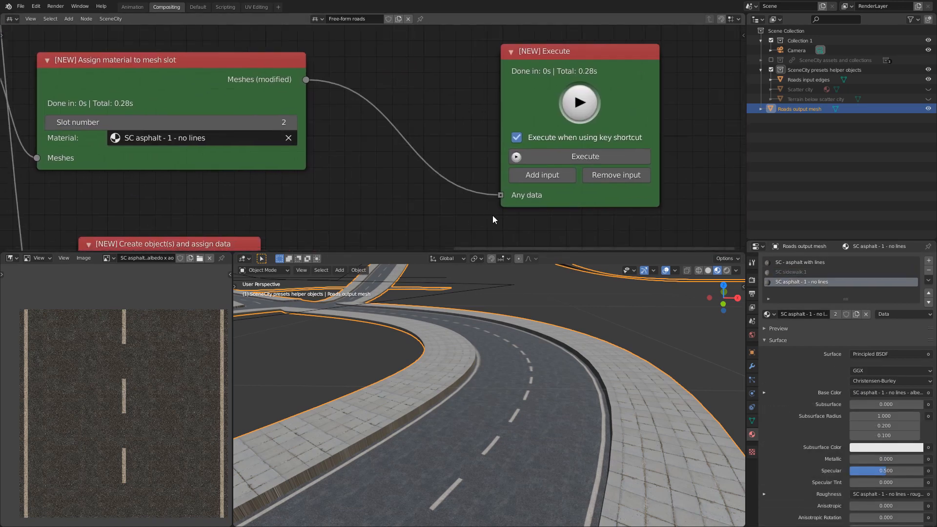
middle_click_drag(512, 207, 455, 240)
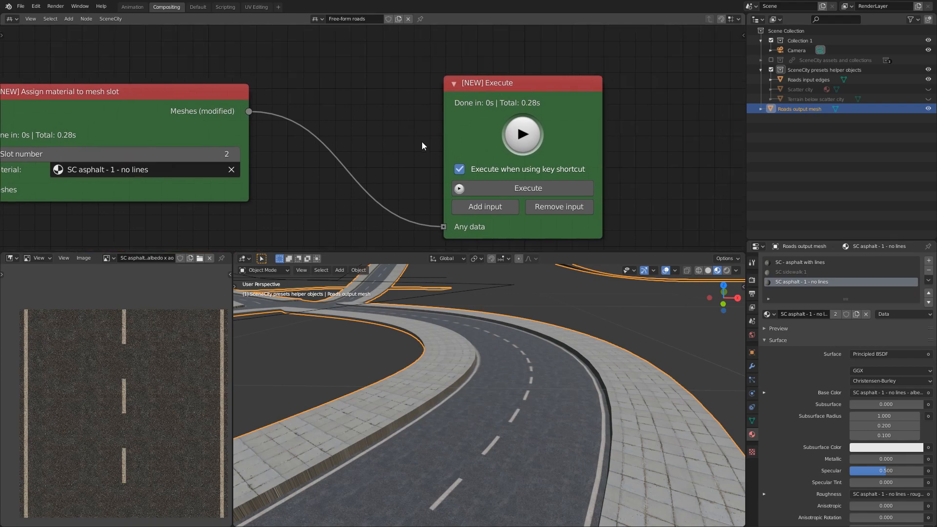
scroll(421, 145, "down", 2)
scroll(354, 170, "down", 3)
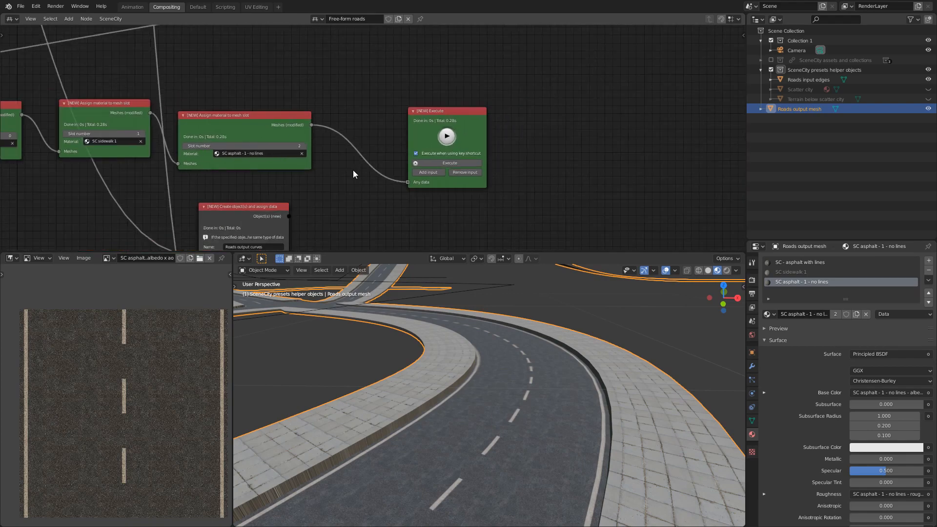
scroll(353, 174, "down", 1)
middle_click_drag(299, 100, 379, 200)
scroll(379, 201, "down", 2)
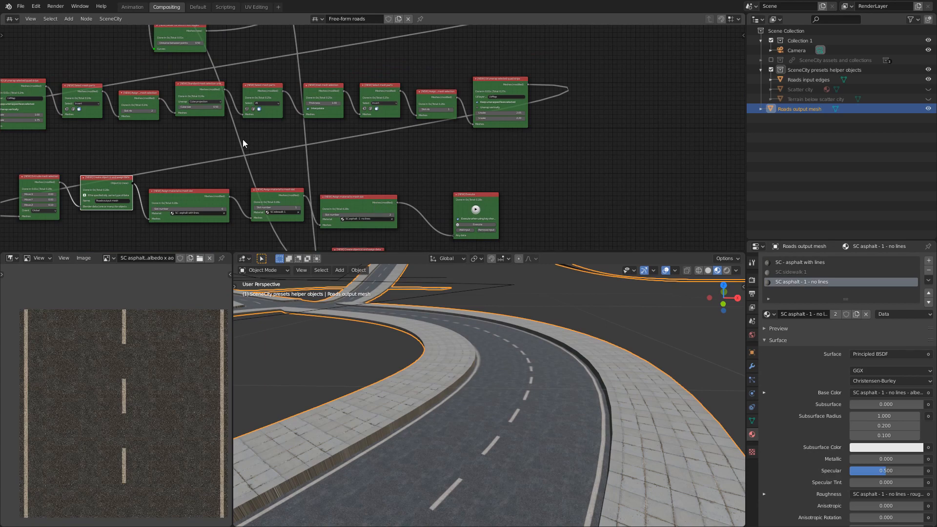
middle_click_drag(242, 139, 292, 111)
scroll(381, 227, "down", 2)
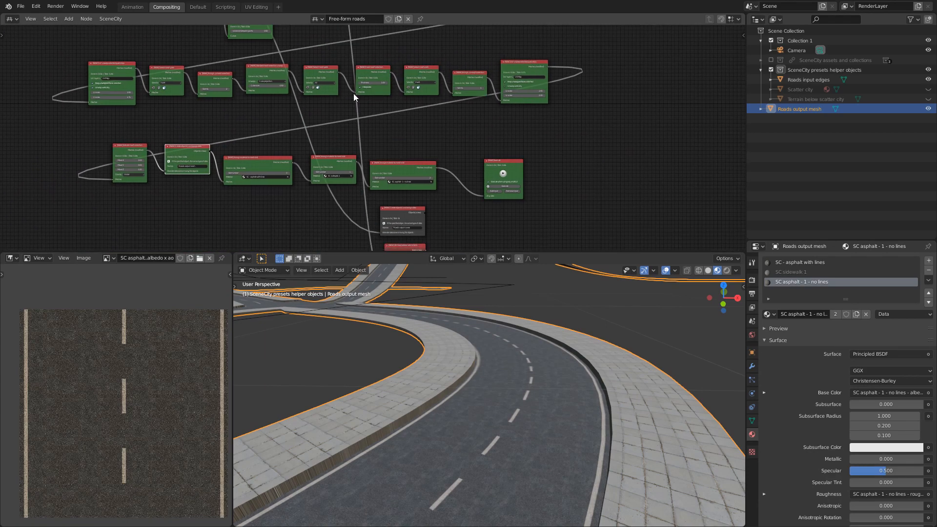
Step: Add a second input to the Execute node and connect the Roads output curves node's Object(s) output to it
scroll(492, 213, "up", 2)
scroll(491, 214, "up", 2)
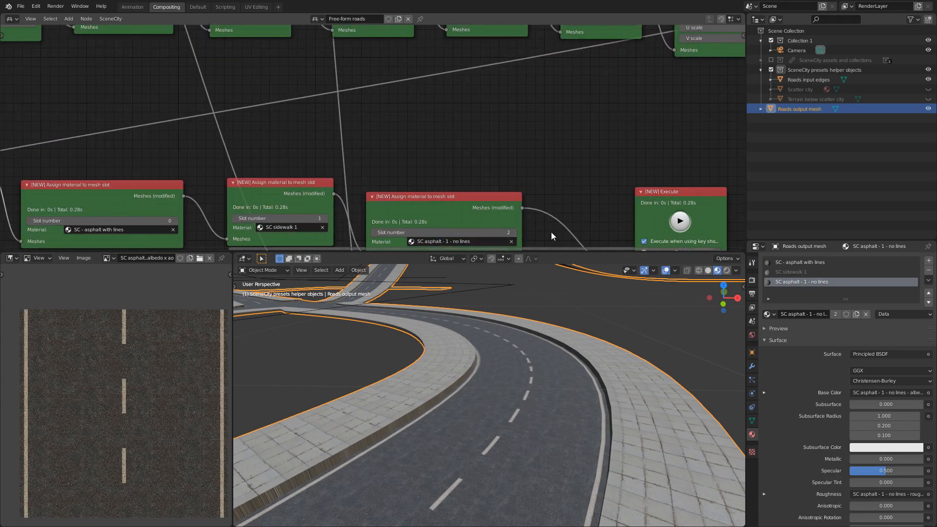
middle_click_drag(551, 232, 408, 102)
middle_click_drag(397, 232, 428, 147)
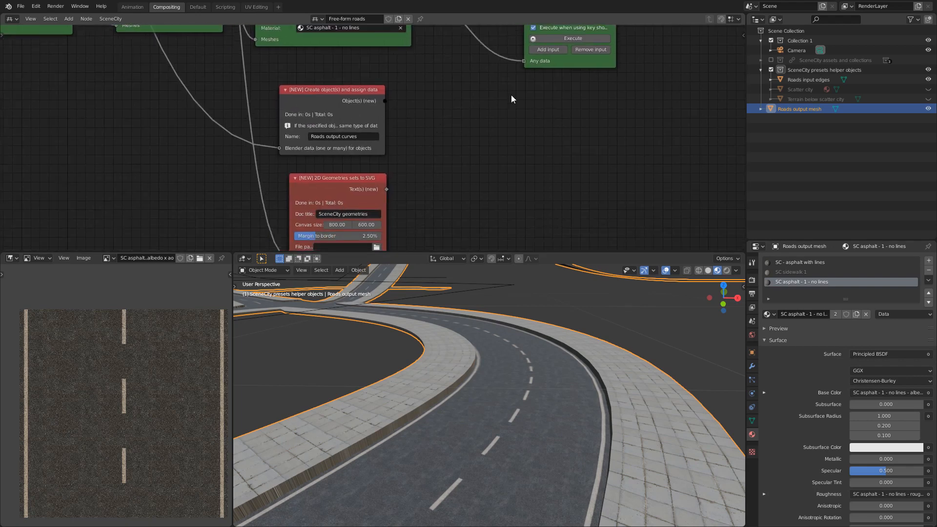
middle_click_drag(511, 99, 449, 197)
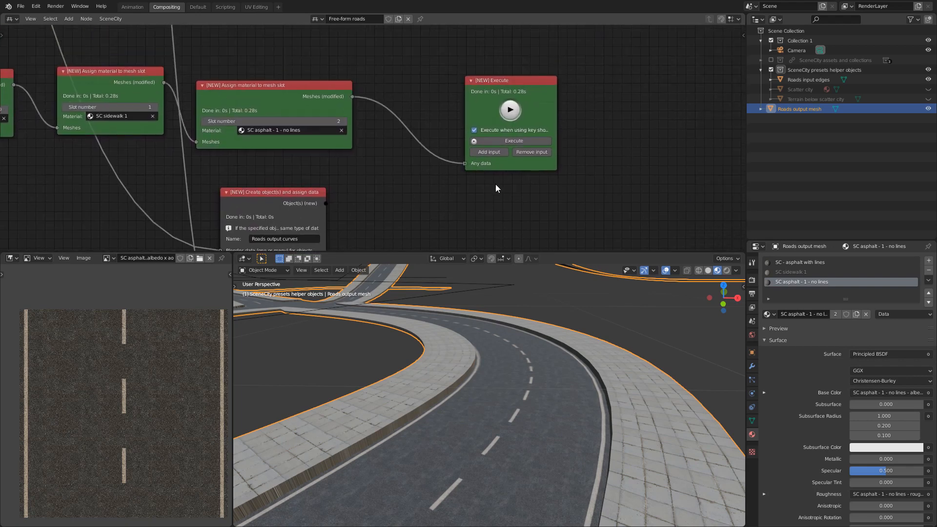
left_click(487, 152)
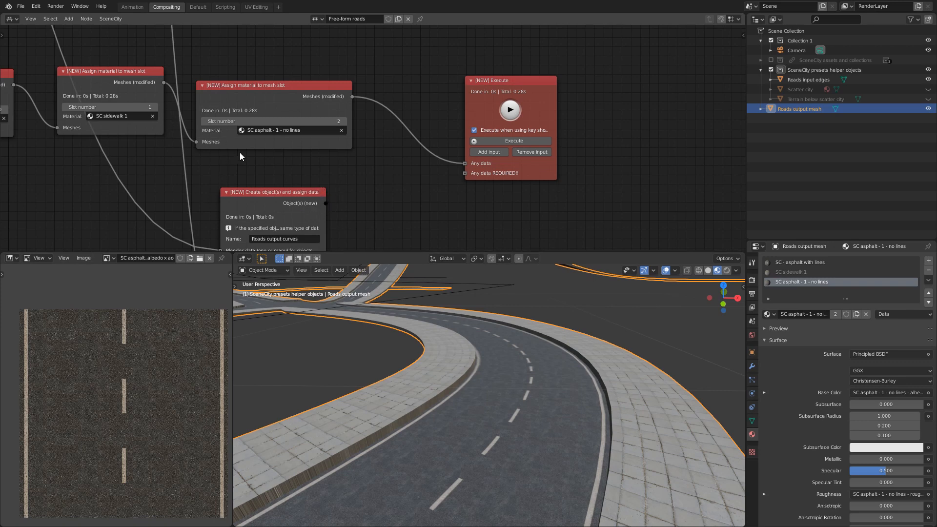
middle_click_drag(245, 104, 326, 206)
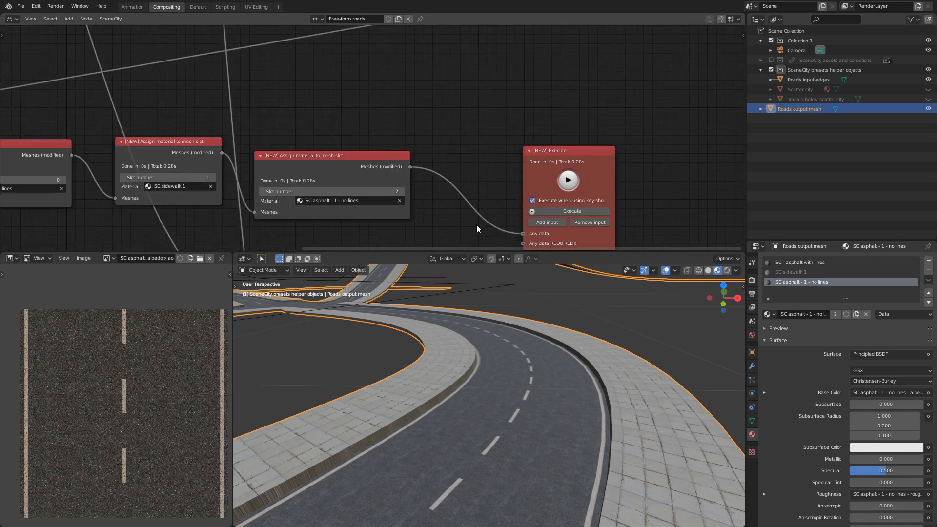
middle_click_drag(520, 233, 428, 154)
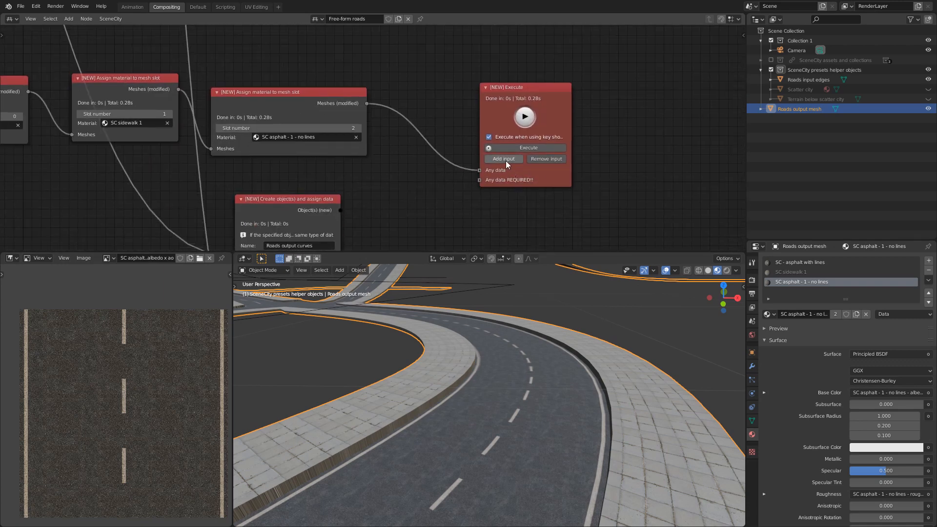
left_click_drag(346, 210, 480, 179)
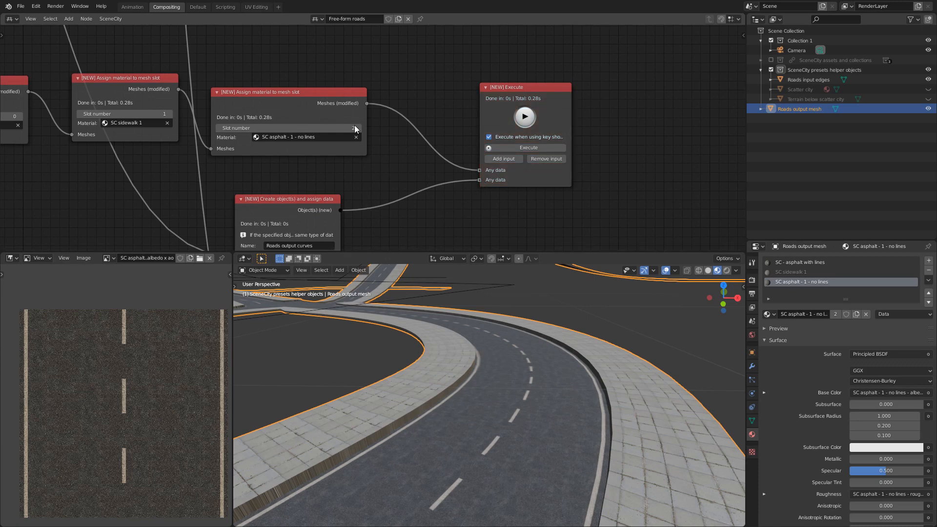
Step: Examine how the Roads output curves and SVG nodes branch from the node tree beside the main mesh chain
scroll(361, 128, "down", 5)
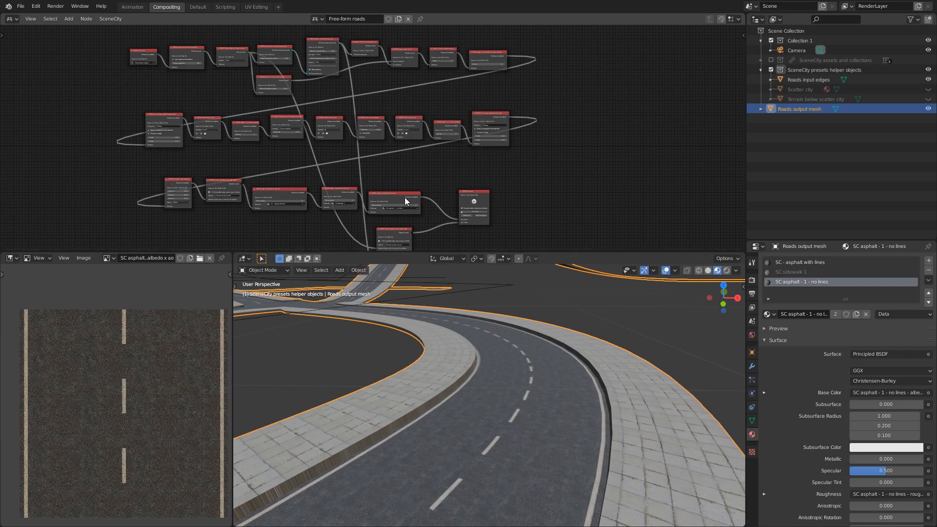
middle_click_drag(461, 228, 424, 186)
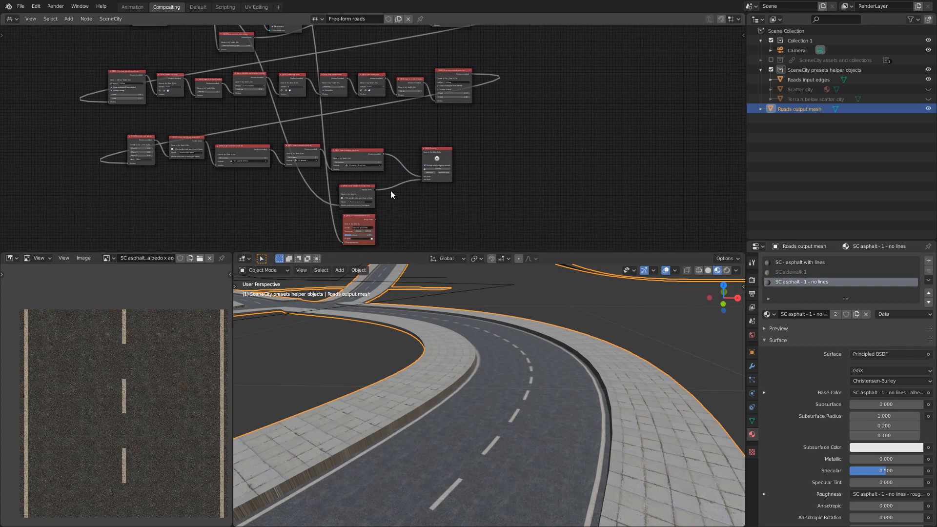
scroll(405, 207, "up", 4)
middle_click_drag(425, 221, 380, 153)
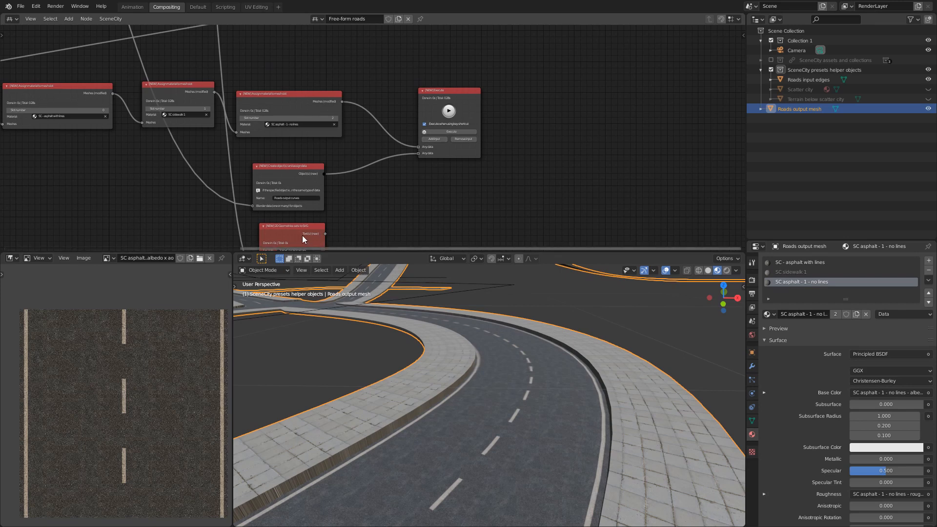
middle_click_drag(361, 216, 416, 147)
scroll(391, 214, "up", 4)
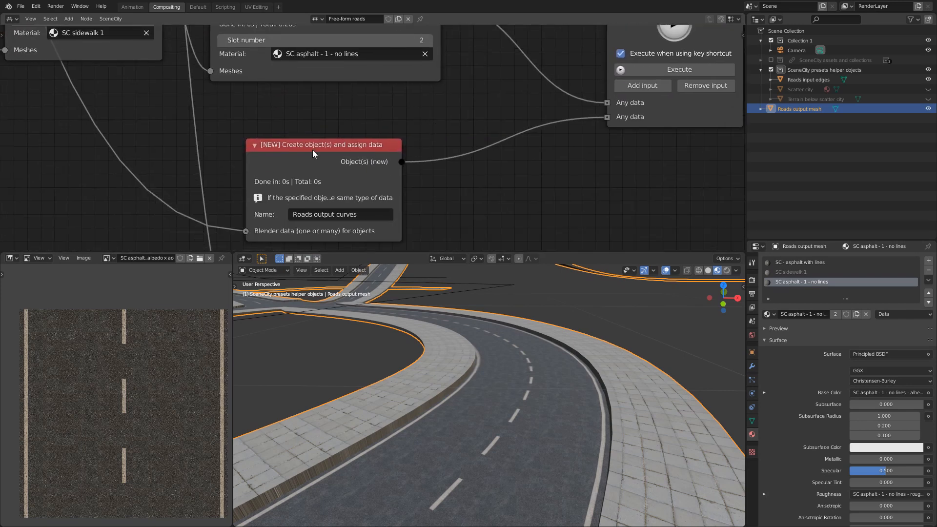
scroll(171, 92, "down", 5)
middle_click_drag(172, 92, 265, 151)
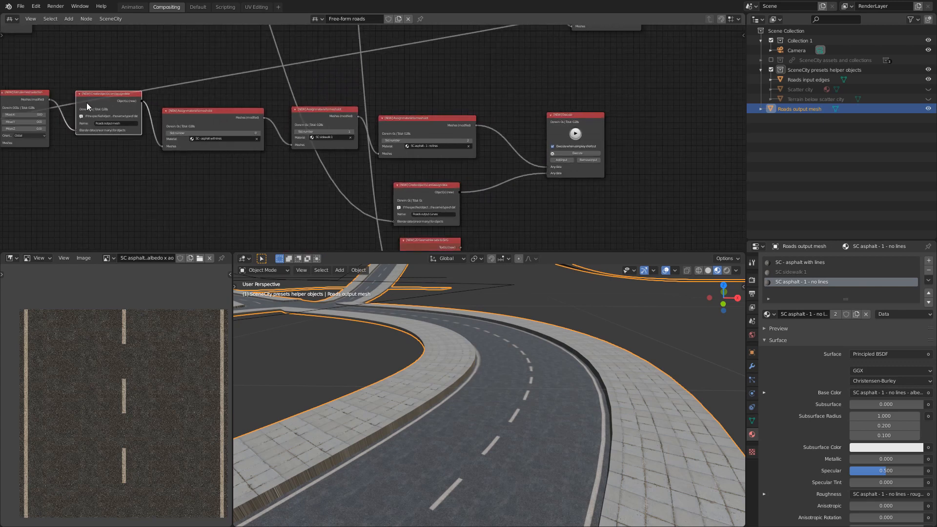
Step: Trace the Roads output curves node's input back to the Mesh edges to bezier curves node
scroll(429, 194, "up", 2)
middle_click_drag(400, 178, 323, 62)
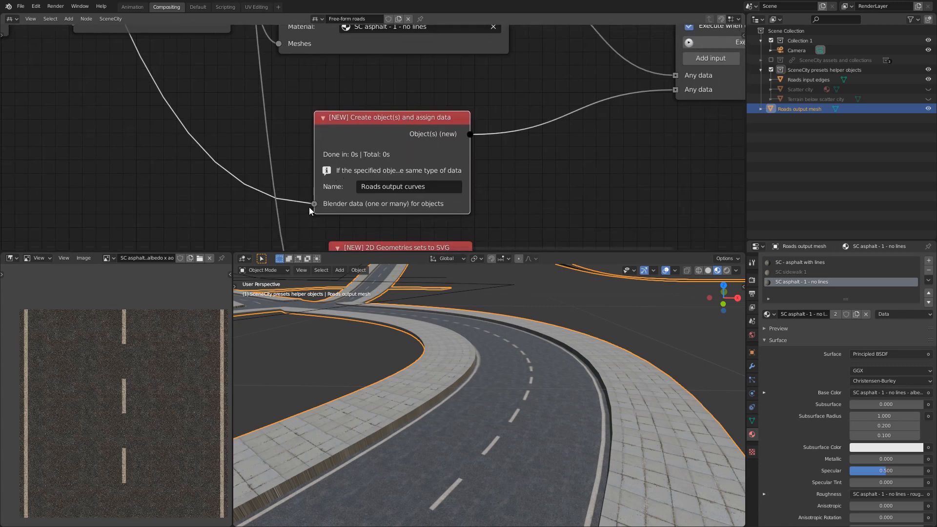
scroll(309, 207, "down", 5)
middle_click_drag(291, 161, 453, 389)
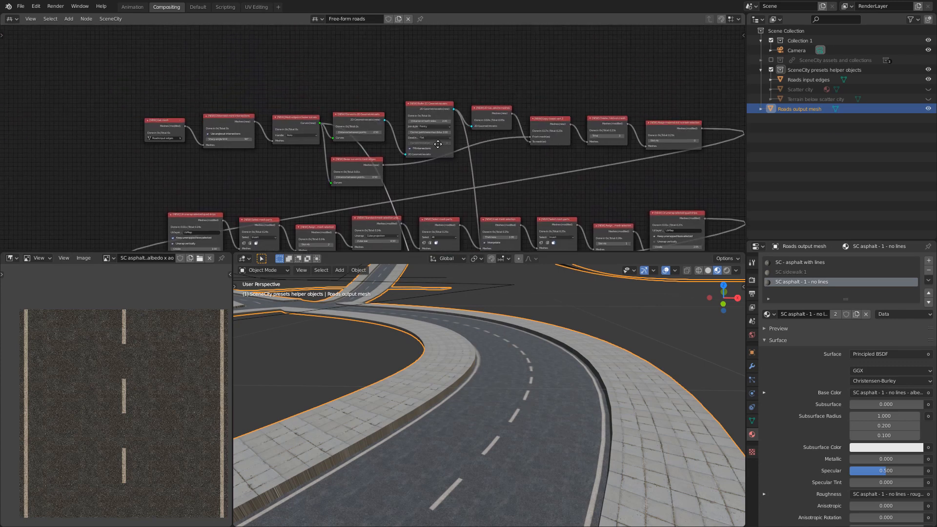
middle_click_drag(318, 206, 349, 218)
scroll(329, 175, "up", 4)
scroll(326, 177, "up", 1)
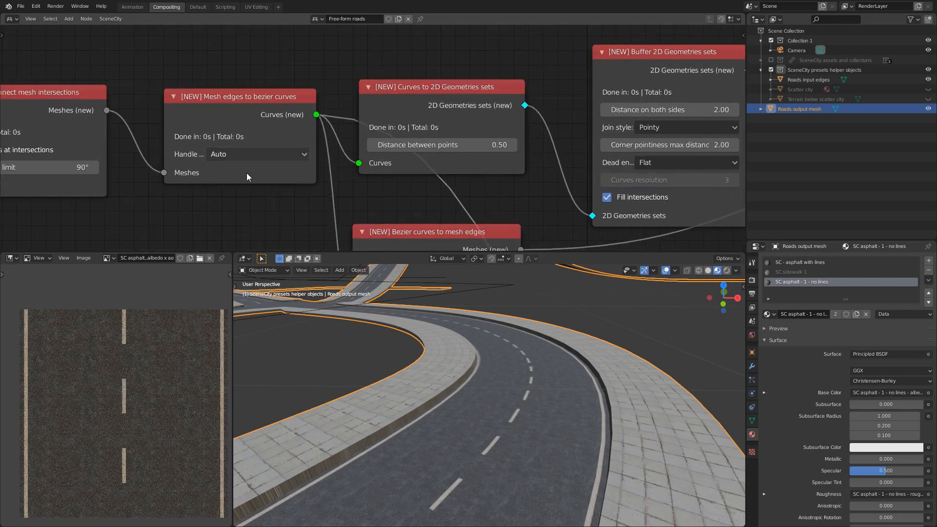
Step: Open the Roads input edges object in Edit Mode with vertex selection and examine its edges against the roads from the top view
scroll(434, 345, "down", 5)
key("KP_7")
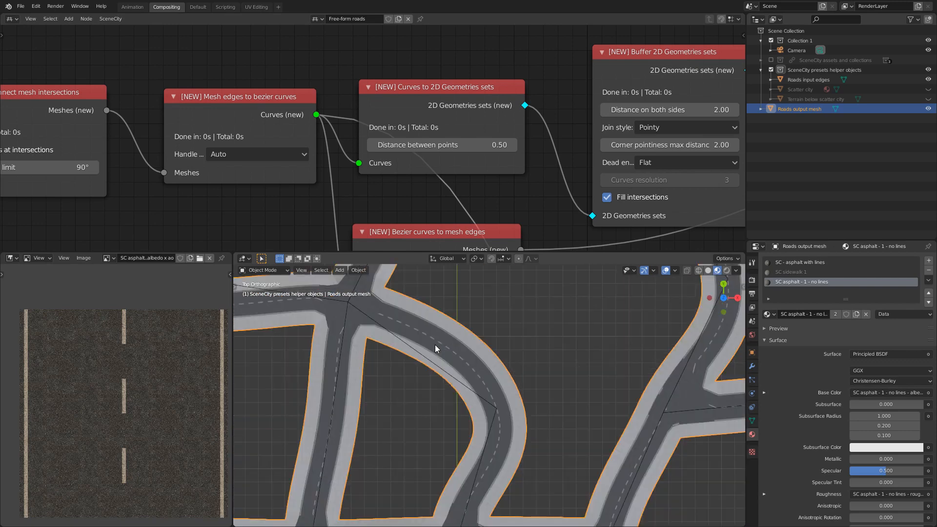
left_click(401, 342)
key("Tab")
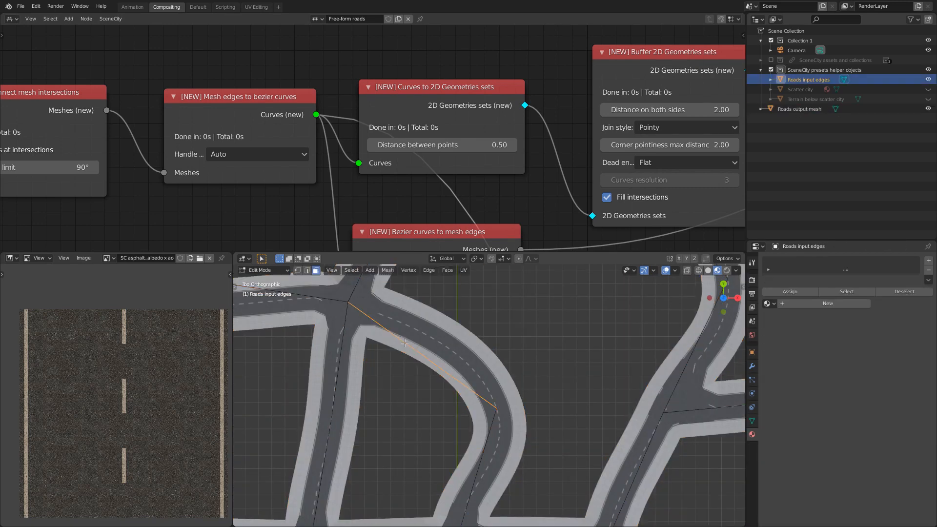
key("1")
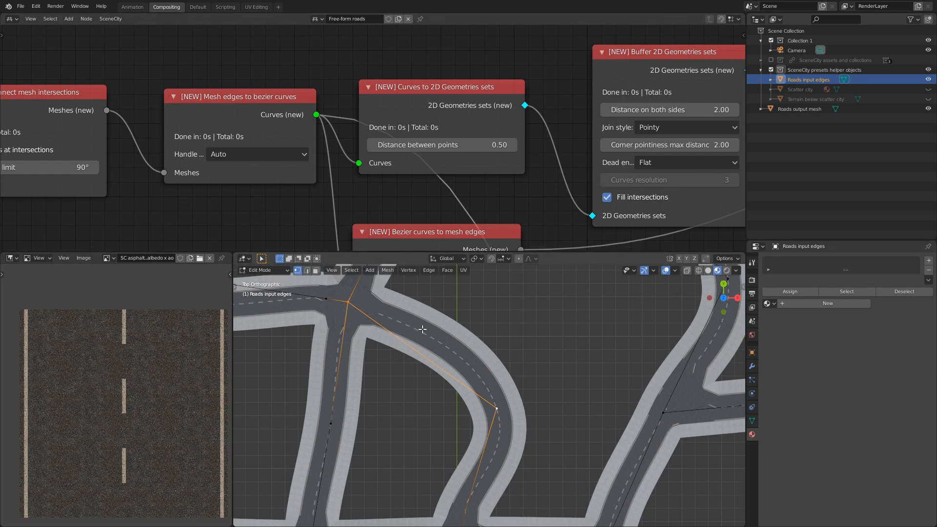
scroll(488, 458, "down", 4)
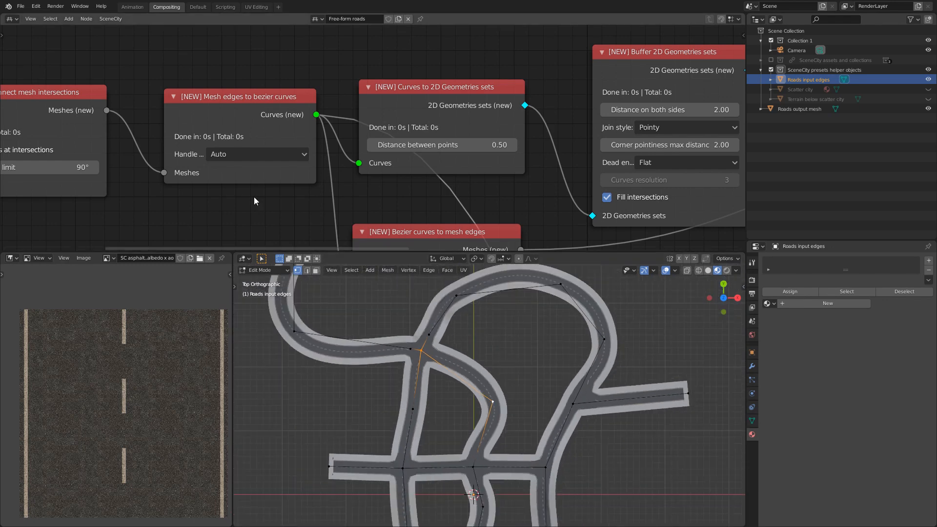
Step: Select the Mesh edges to bezier curves node and follow its link through the tree to the Roads output curves and Execute nodes
left_click_drag(236, 100, 231, 98)
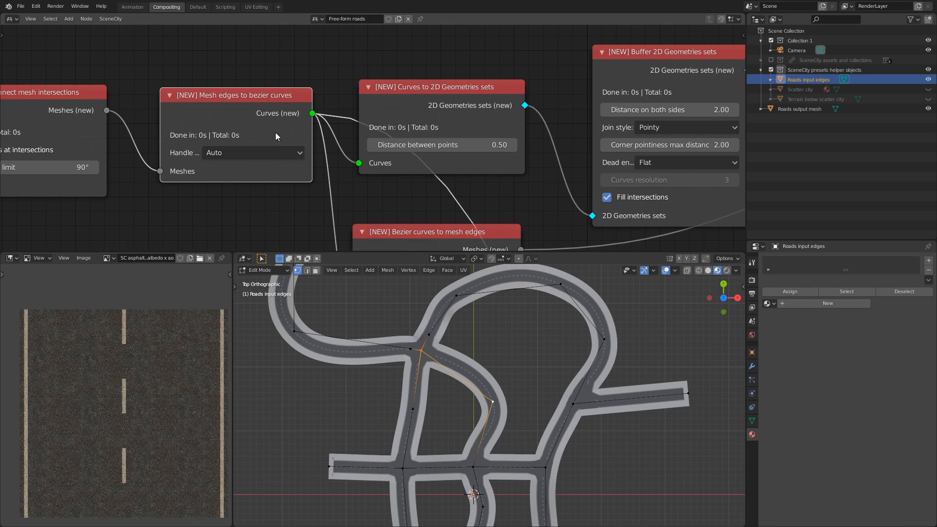
middle_click_drag(569, 231, 335, 100)
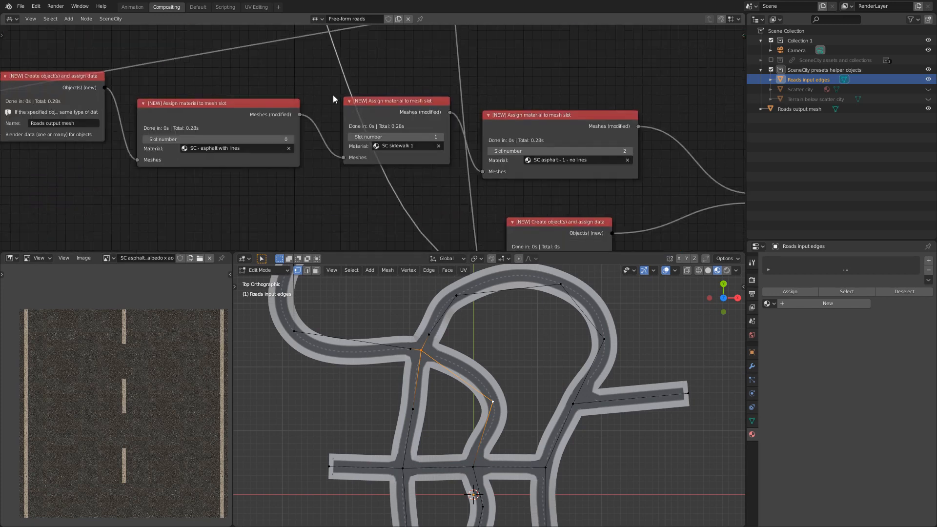
middle_click_drag(411, 207, 280, 83)
scroll(327, 196, "down", 8)
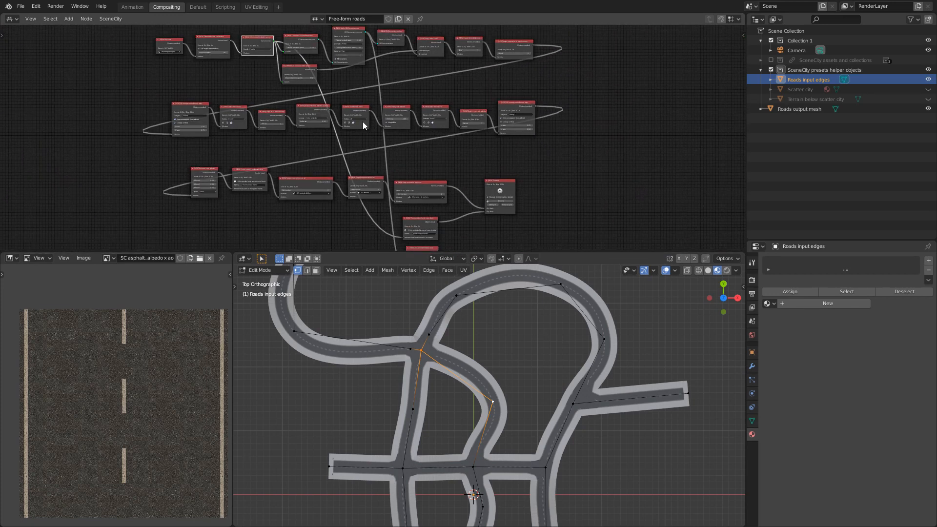
scroll(456, 232, "up", 8)
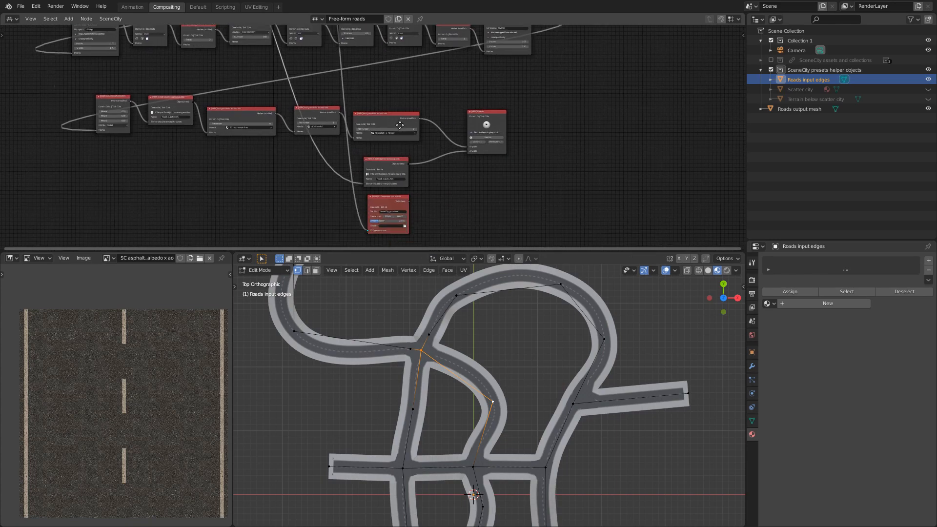
middle_click_drag(393, 111, 366, 218)
scroll(427, 203, "up", 5)
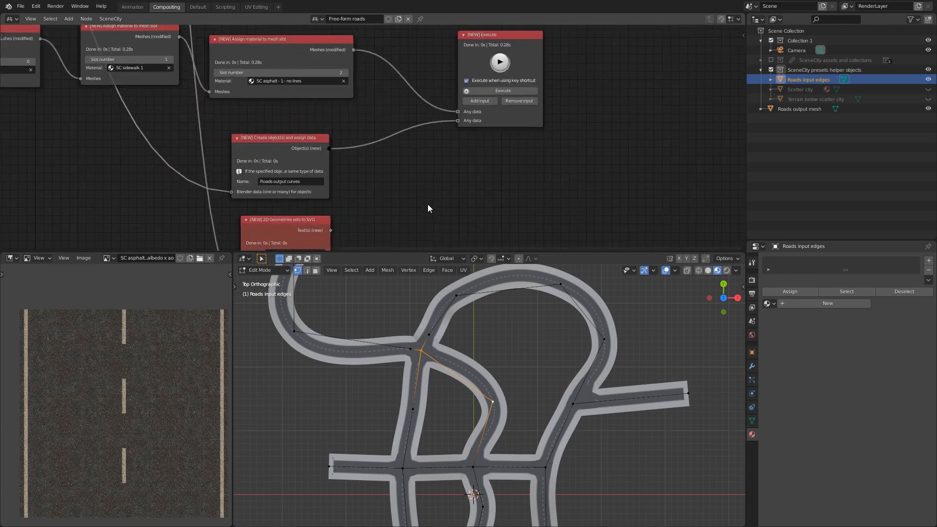
scroll(256, 195, "up", 1)
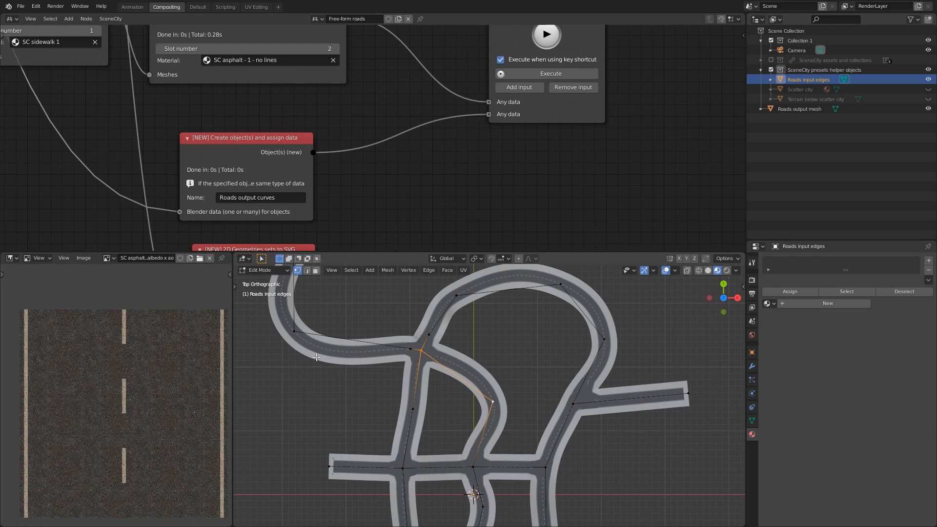
Step: Run the Execute node and select the generated Roads output curves object
middle_click_drag(492, 148, 425, 184)
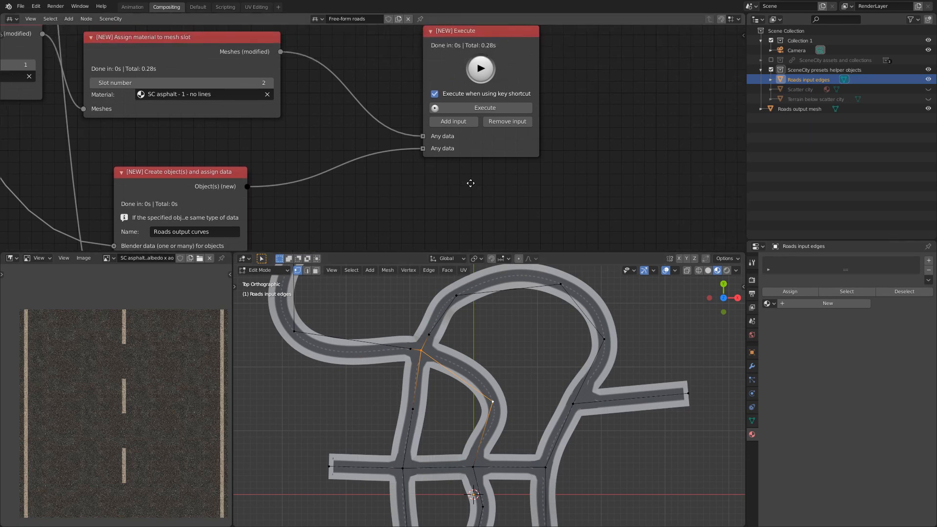
left_click(474, 108)
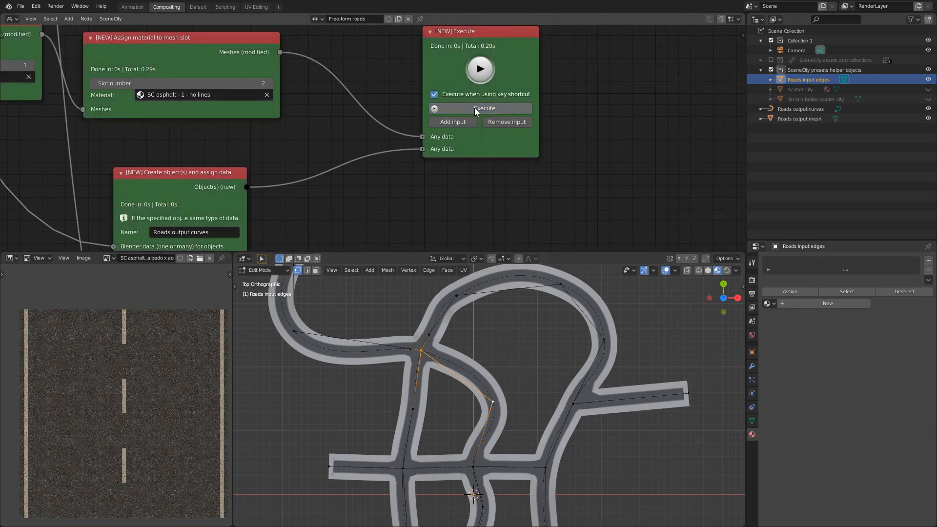
left_click(813, 120)
left_click(800, 110)
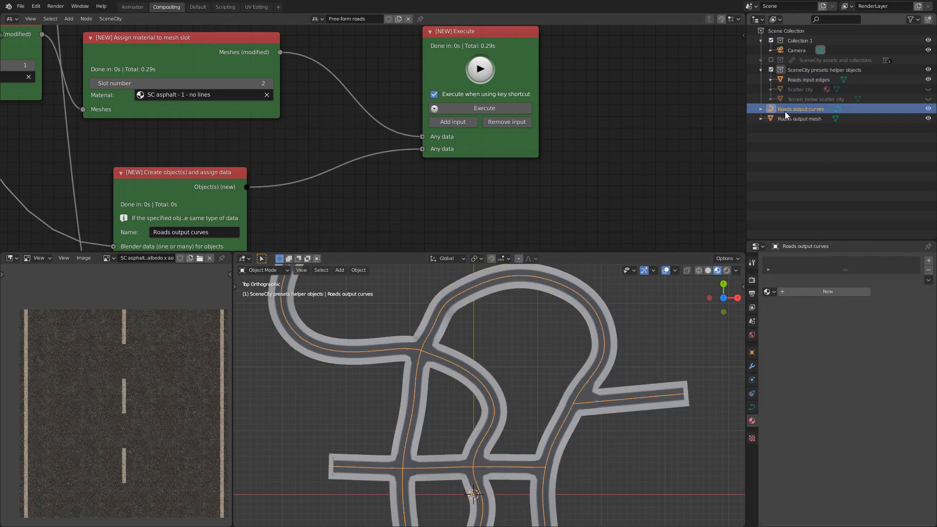
Step: Compare the Roads output curves with the Roads input edges in perspective by selecting each object in turn, ending on the curves
scroll(477, 443, "up", 5)
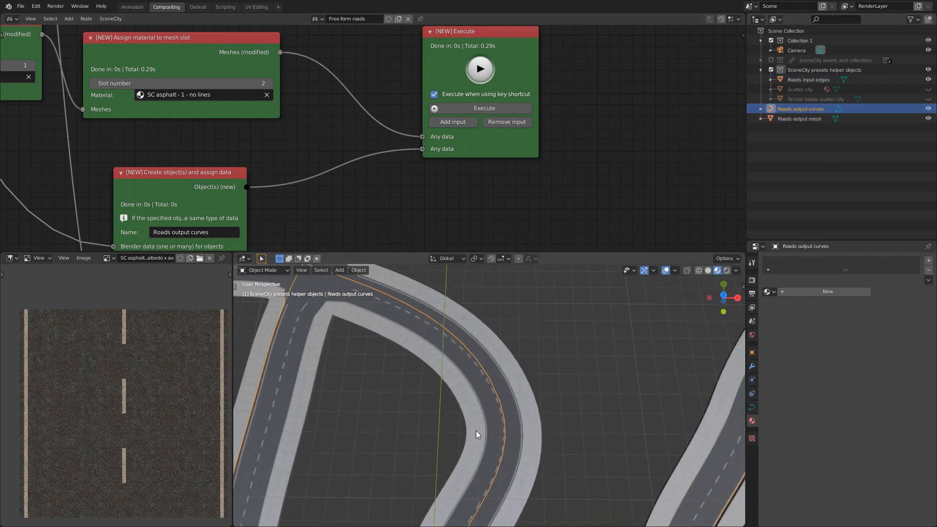
middle_click_drag(476, 430, 525, 378)
scroll(525, 379, "down", 2)
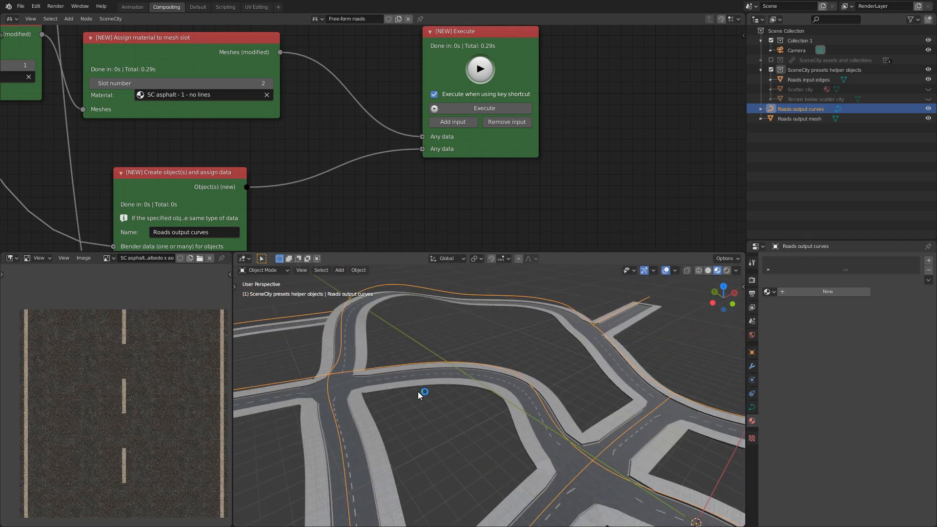
middle_click_drag(417, 391, 539, 388, "shift")
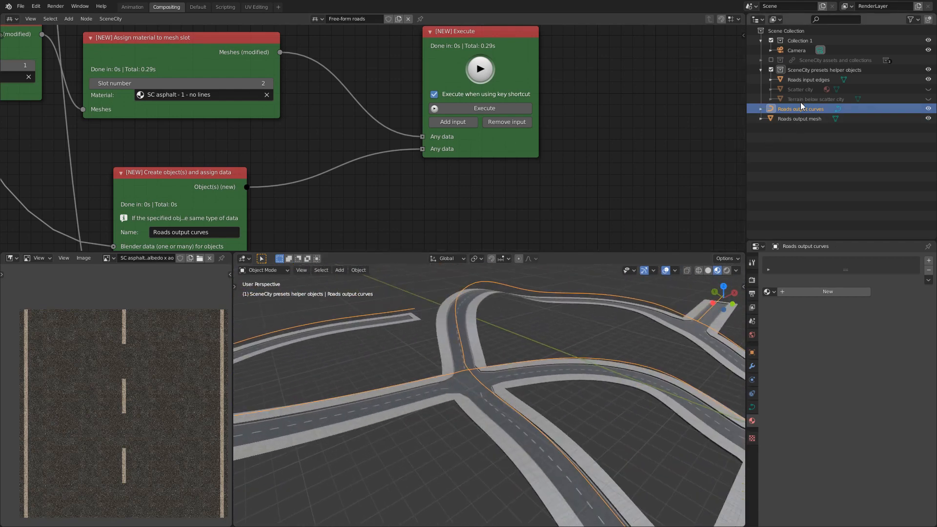
left_click(804, 80)
scroll(619, 327, "up", 2)
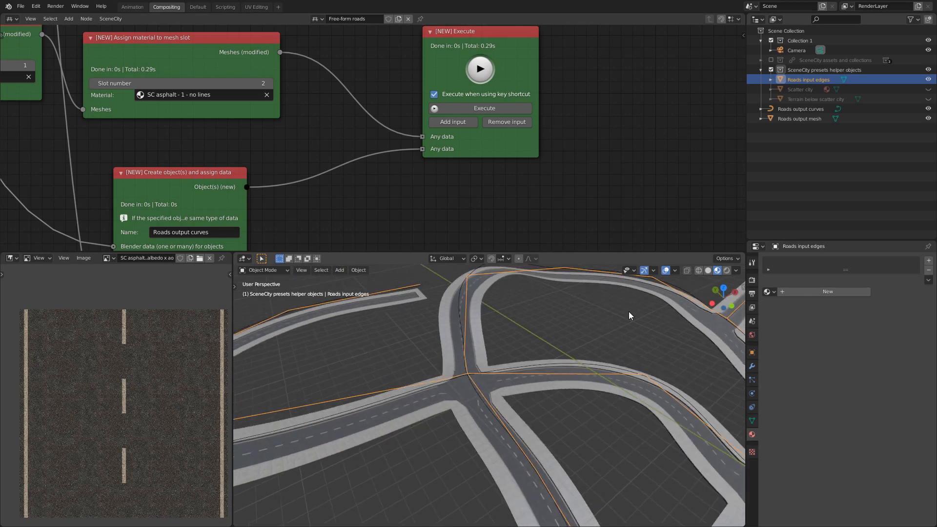
left_click(800, 108)
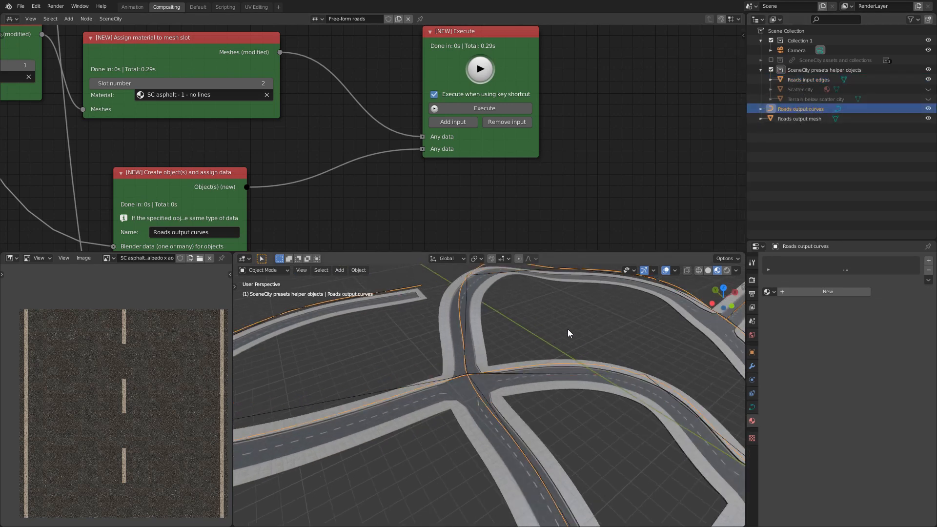
Step: Try moving a control point of the Roads output curves on the inner road bend in Edit Mode, then return to Object Mode
key("Tab")
middle_click_drag(596, 346, 551, 366)
scroll(552, 367, "down", 2)
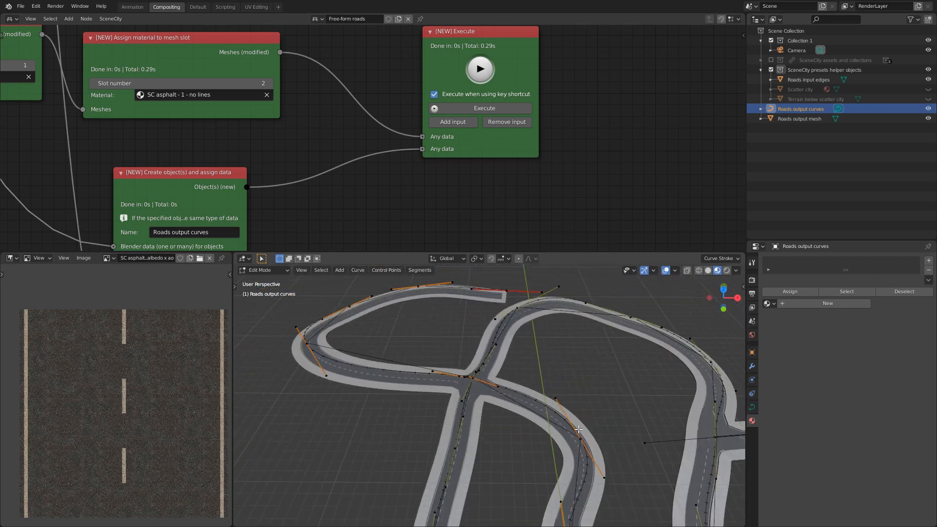
left_click(582, 436)
key("KP_7")
key("g")
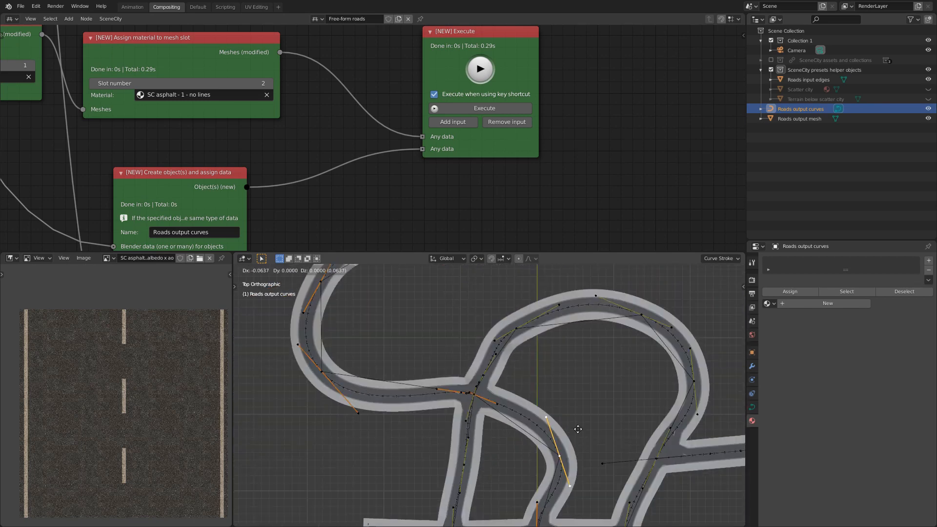
right_click(573, 444)
key("Tab")
Step: Examine how the Roads output curves follow the road centrelines from perspective and top views
middle_click_drag(572, 444, 530, 382)
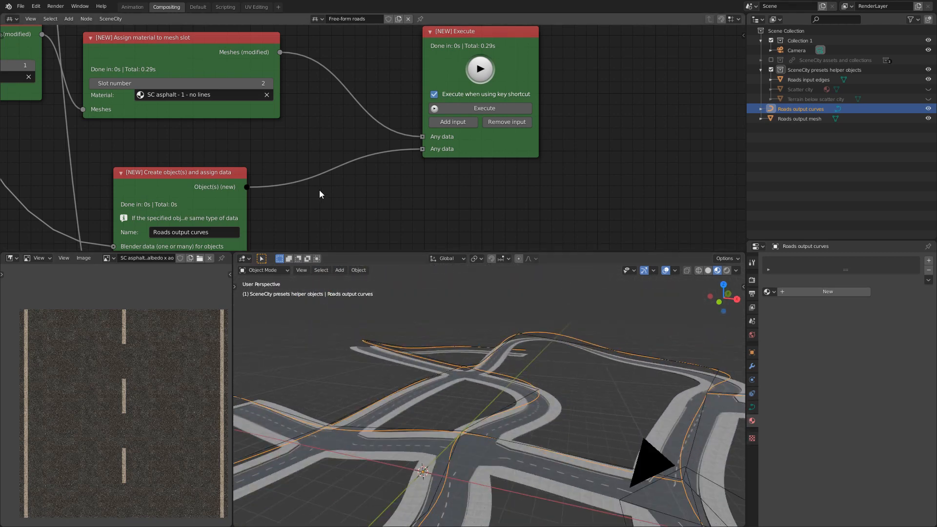
scroll(228, 179, "down", 1)
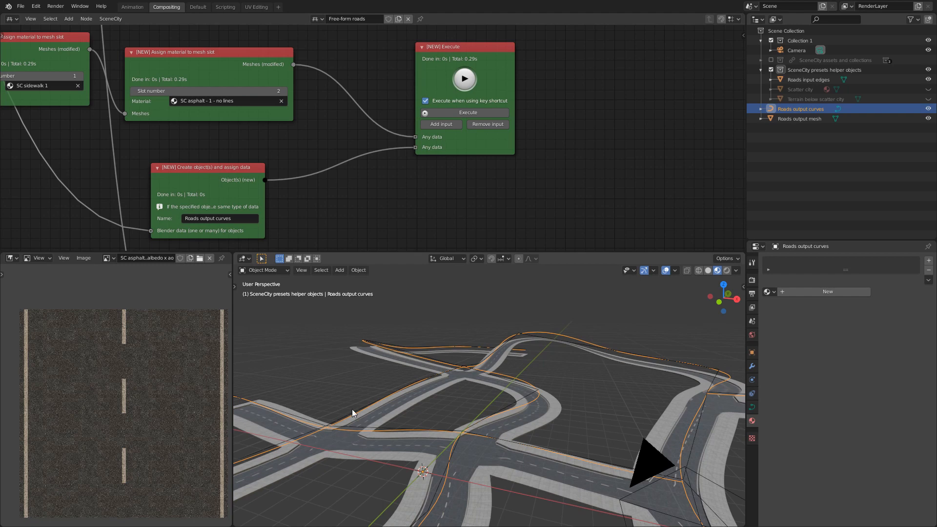
middle_click_drag(370, 448, 485, 417)
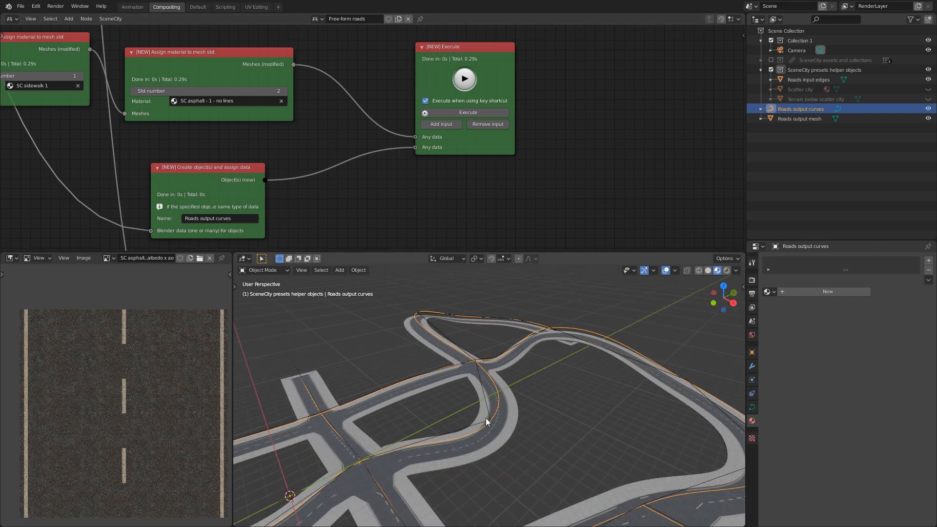
key("KP_7")
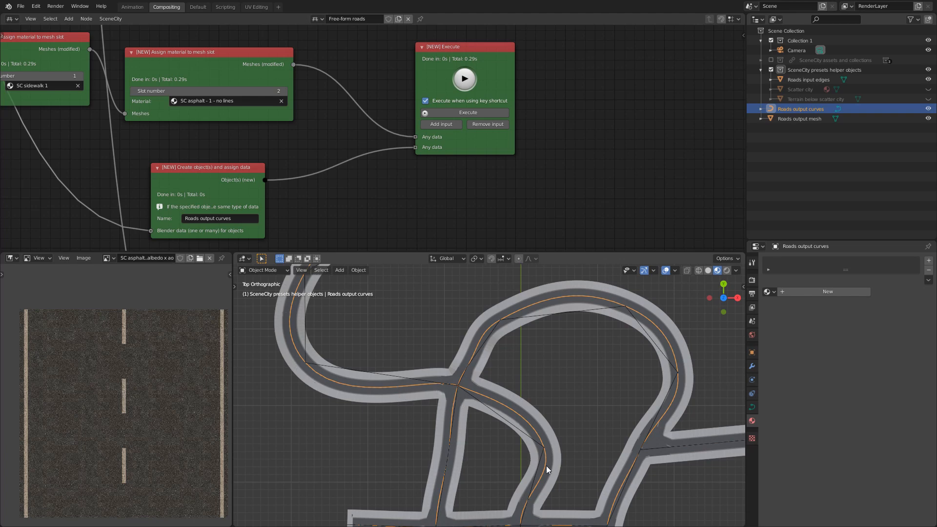
middle_click_drag(545, 465, 531, 382)
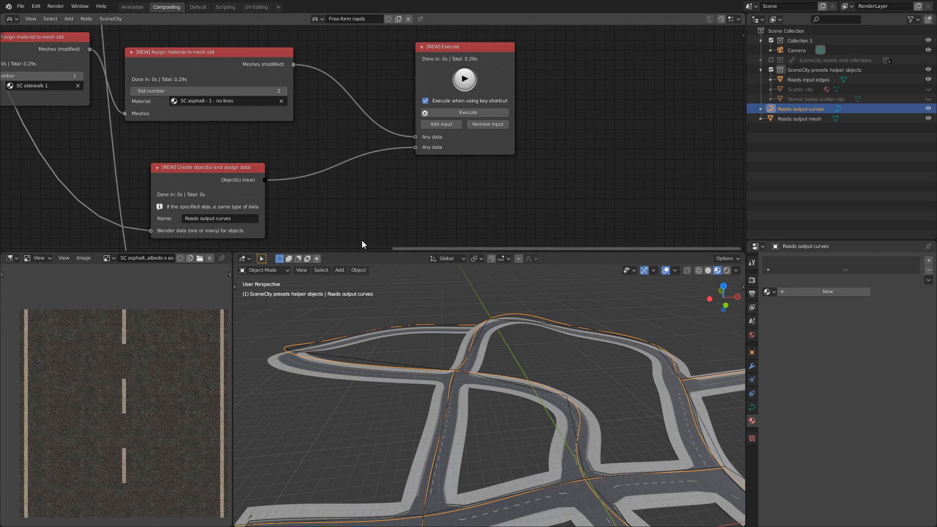
Step: Add a third input to the Execute node and connect the 2D Geometries sets to SVG node's Text(s) output to it
middle_click_drag(342, 221, 354, 143)
middle_click_drag(438, 112, 429, 158)
left_click(443, 89)
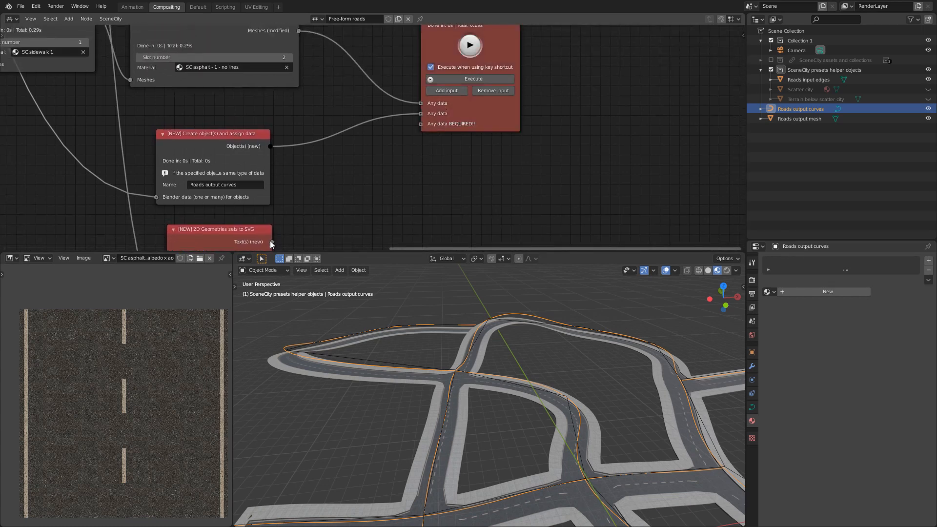
left_click_drag(272, 242, 420, 123)
Step: Widen the 2D Geometries sets to SVG node so its setting labels are fully readable
middle_click_drag(374, 201, 465, 117)
middle_click_drag(402, 212, 447, 178)
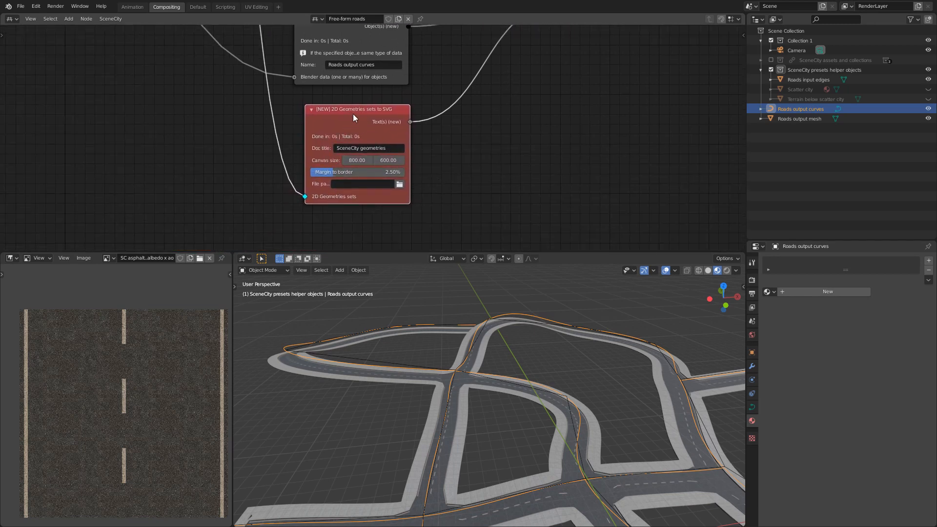
left_click_drag(305, 185, 279, 185)
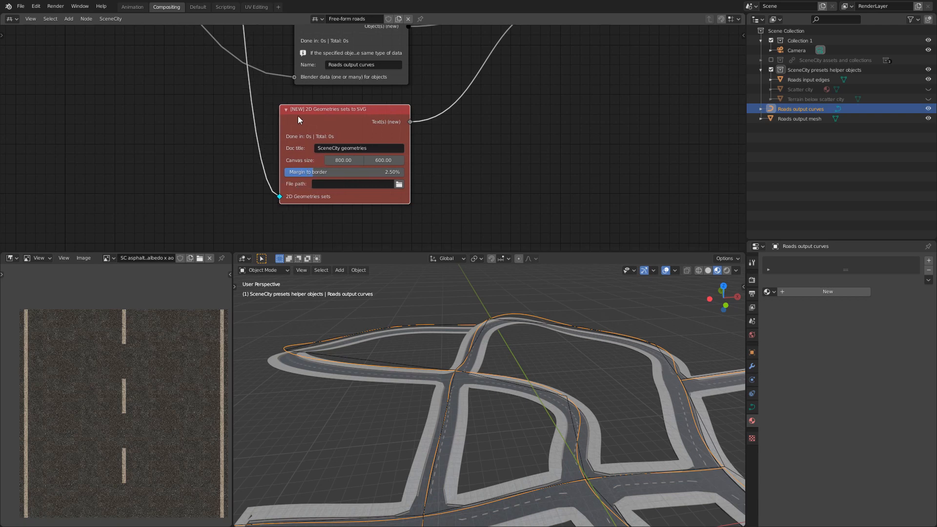
Step: Trace the 2D Geometries sets to SVG node's input back to the Buffer 2D Geometries sets node
scroll(295, 115, "down", 2)
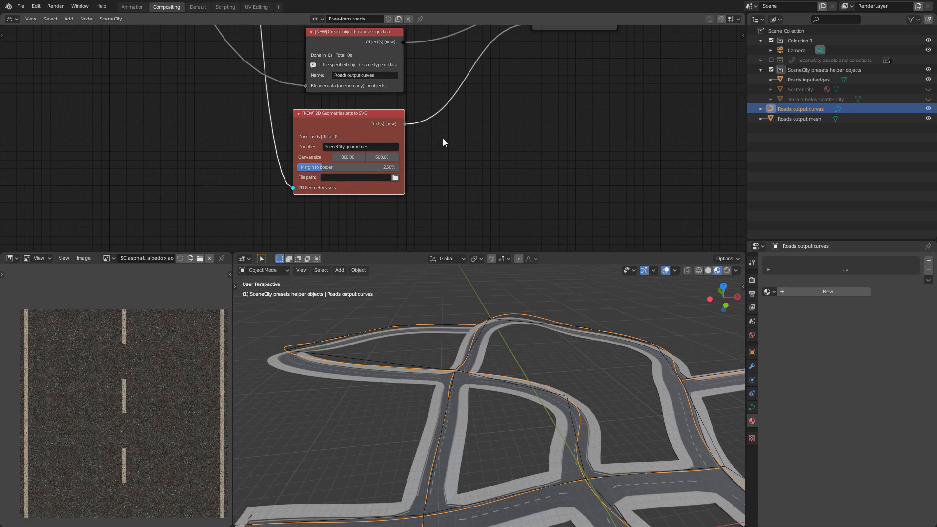
scroll(361, 115, "up", 3)
middle_click_drag(340, 108, 366, 204)
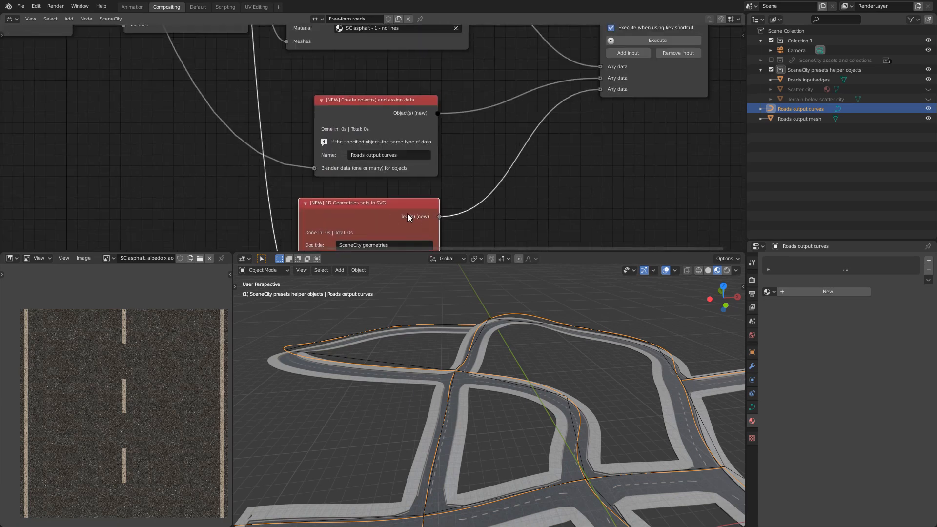
scroll(296, 122, "down", 5)
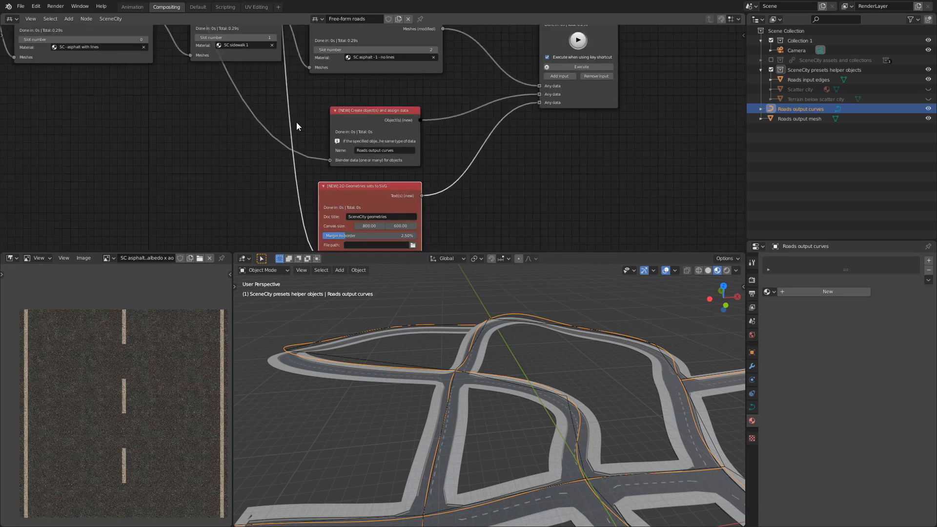
middle_click_drag(347, 56, 379, 169)
scroll(379, 169, "up", 3)
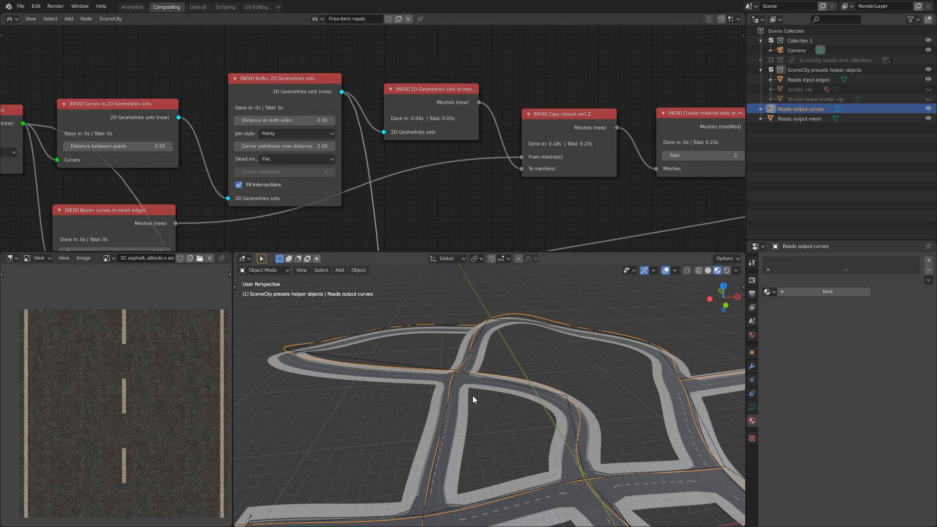
Step: Set the 2D Geometries sets to SVG node's output file path to roads.html on the Desktop
key("KP_7")
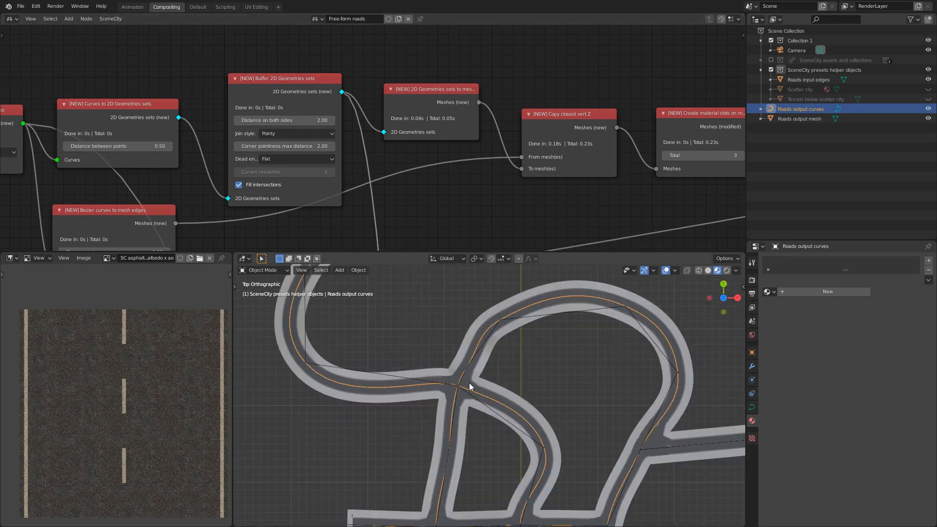
scroll(470, 383, "down", 2)
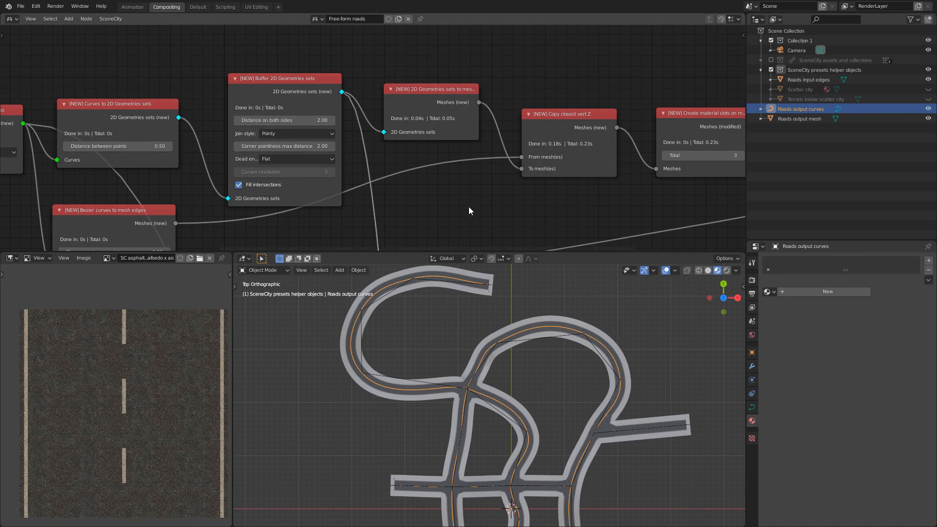
middle_click_drag(445, 205, 432, 163)
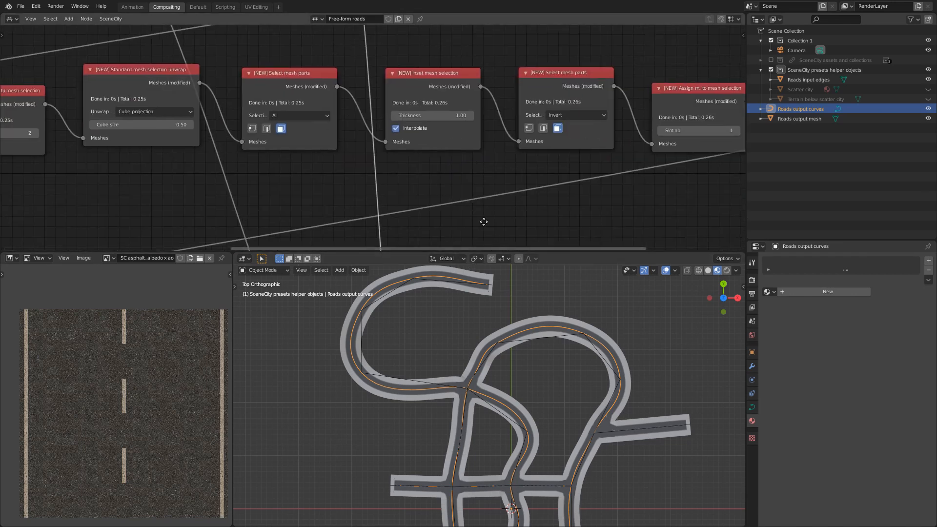
middle_click_drag(483, 222, 414, 264)
middle_click_drag(538, 226, 556, 192)
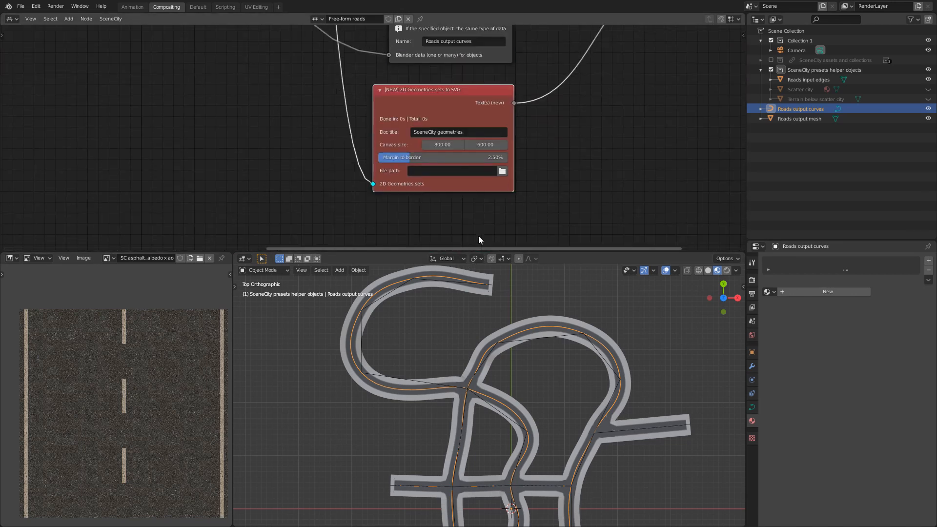
left_click(502, 172)
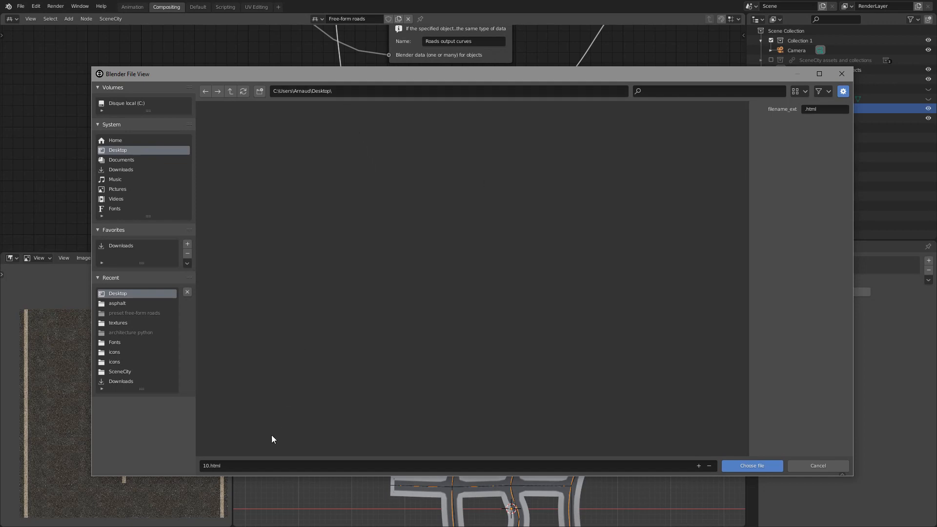
left_click(221, 468)
key("BackSpace")
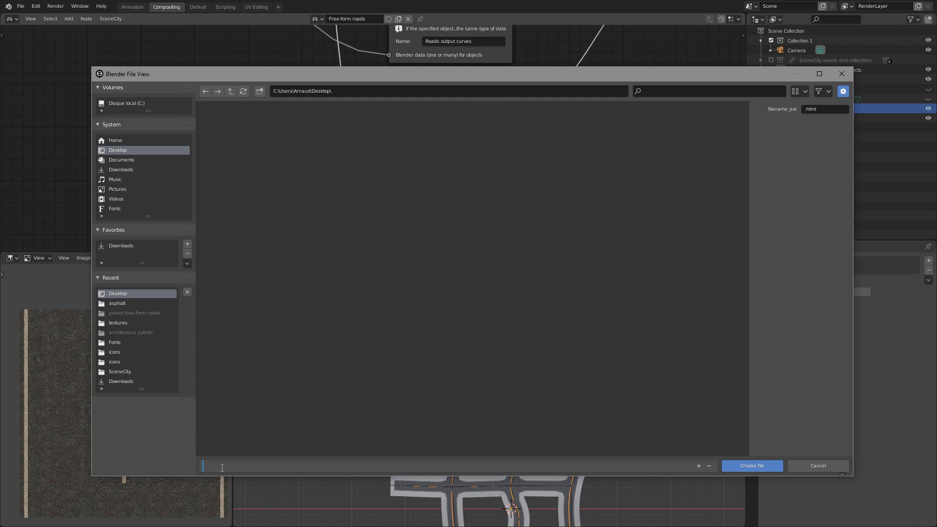
type("roads")
key("Return")
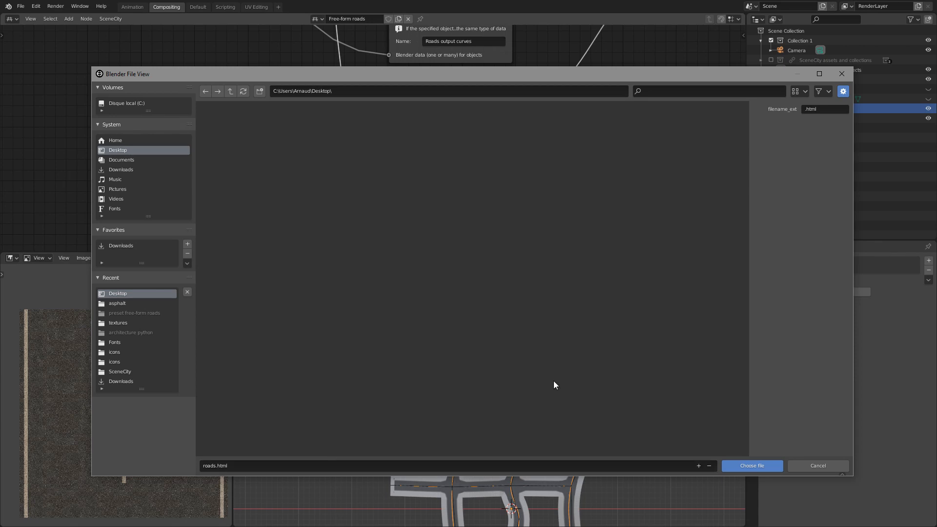
left_click(751, 466)
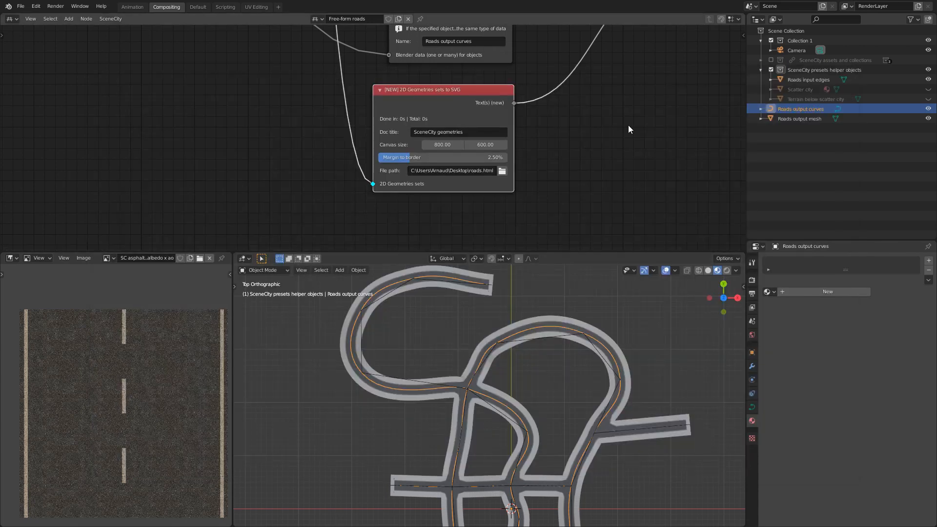
Step: Run the Execute node to generate the road mesh, the curves and the SVG file
middle_click_drag(628, 125, 412, 246)
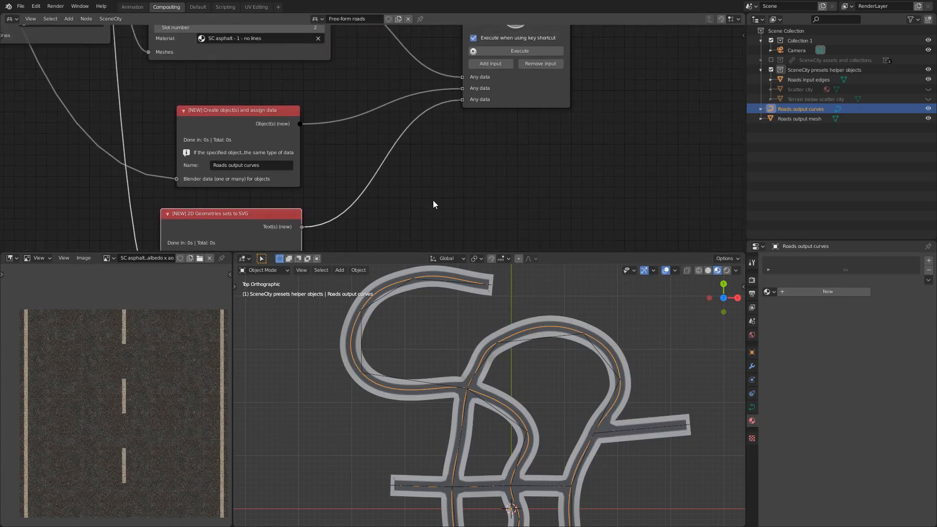
middle_click_drag(432, 200, 397, 162)
scroll(392, 169, "down", 5)
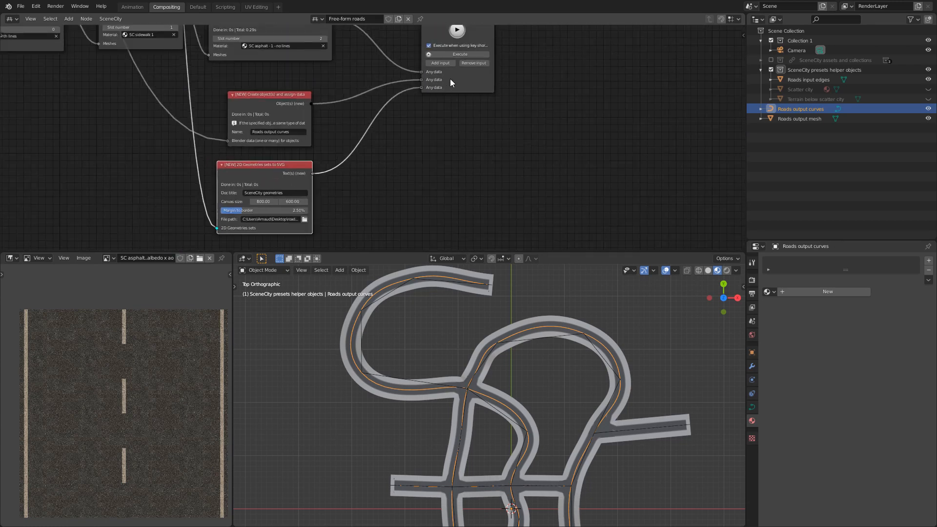
left_click(457, 54)
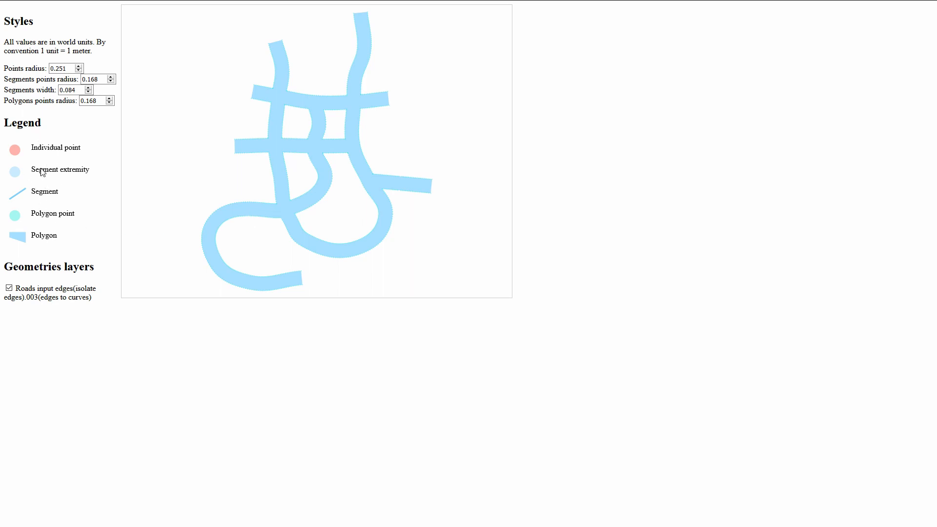
Step: In the web browser showing the exported roads page, toggle the Roads input edges geometry layer off and on twice
left_click(9, 288)
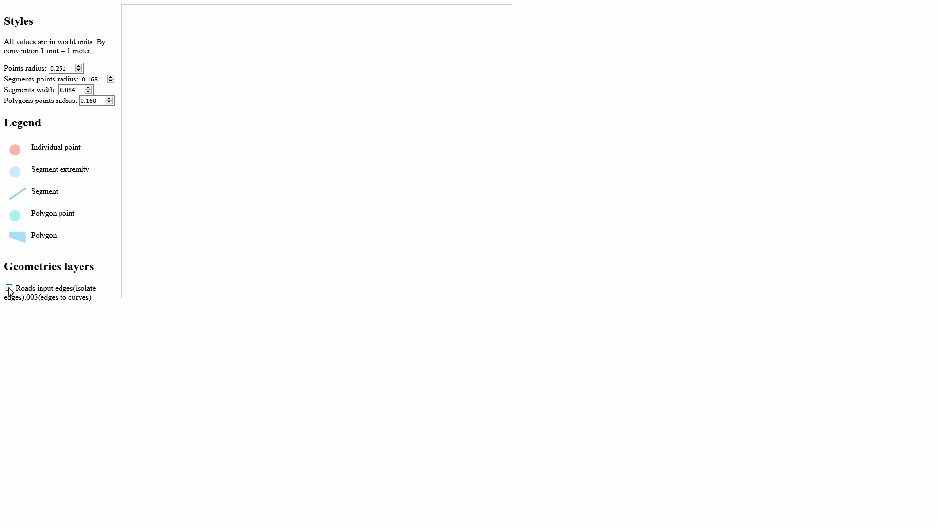
left_click(10, 288)
left_click(9, 288)
left_click(10, 288)
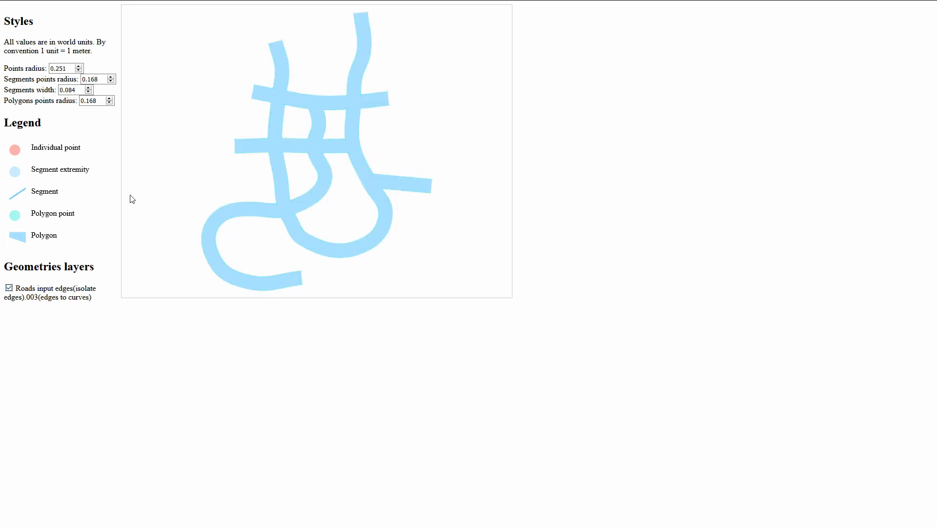
Step: Set the segments points radius to 0.672 and the segments width to 0.336 in the page's styles
left_click(110, 78)
left_click(110, 78)
left_click(89, 89)
Step: Raise the polygons points radius beyond 0.42 and reduce it again to compare the point markers along the road outlines
left_click(109, 99)
left_click(109, 99)
left_click(108, 99)
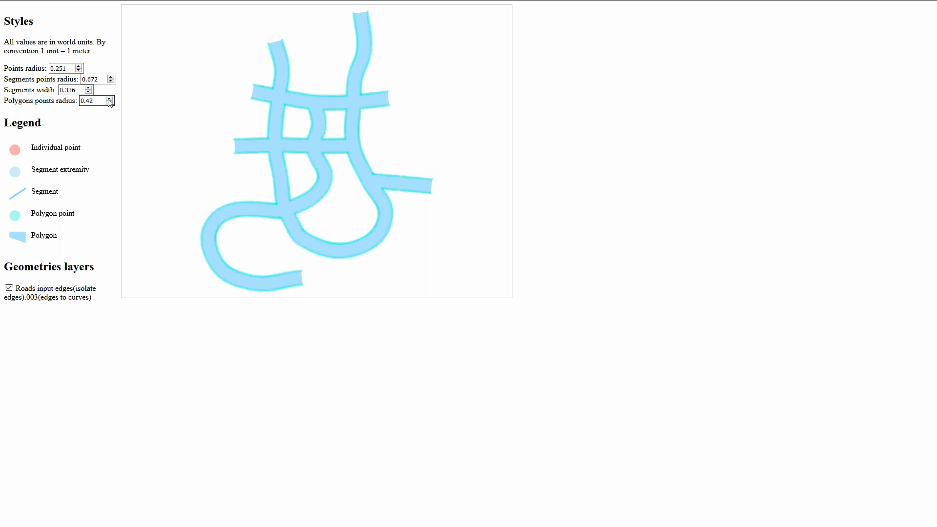
left_click(108, 99)
left_click(109, 99)
left_click(109, 102)
left_click(109, 103)
left_click(109, 102)
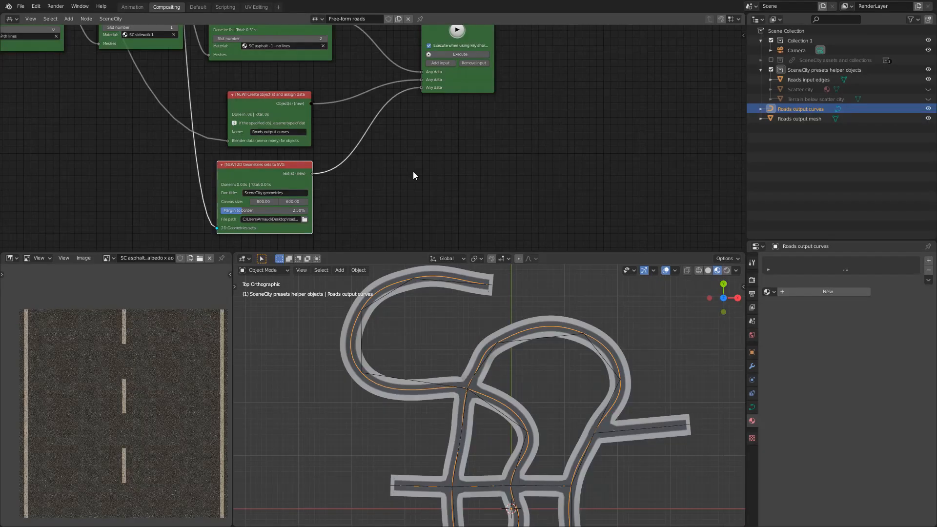
Step: Back in Blender, review the whole Free-form roads node tree down to the Execute node and inspect the generated roads in perspective
scroll(412, 171, "down", 5)
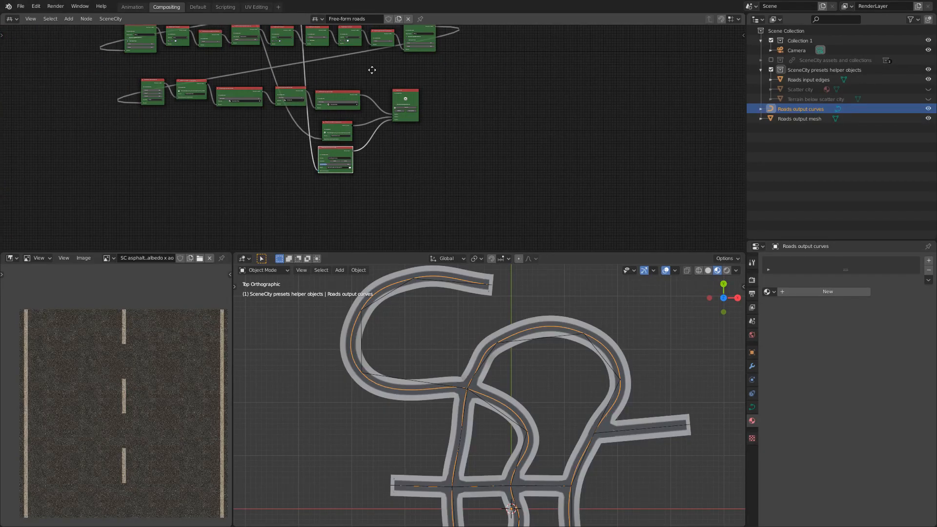
middle_click_drag(412, 171, 456, 202)
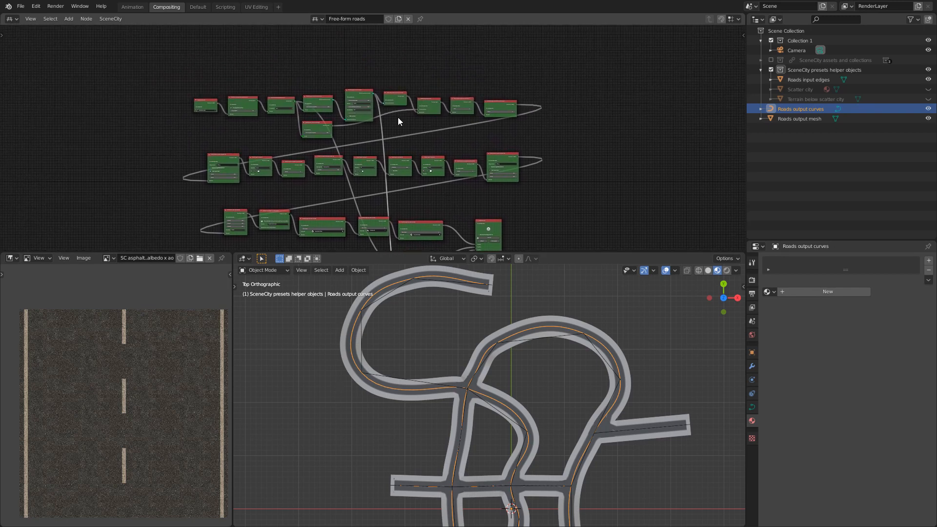
scroll(376, 168, "up", 2)
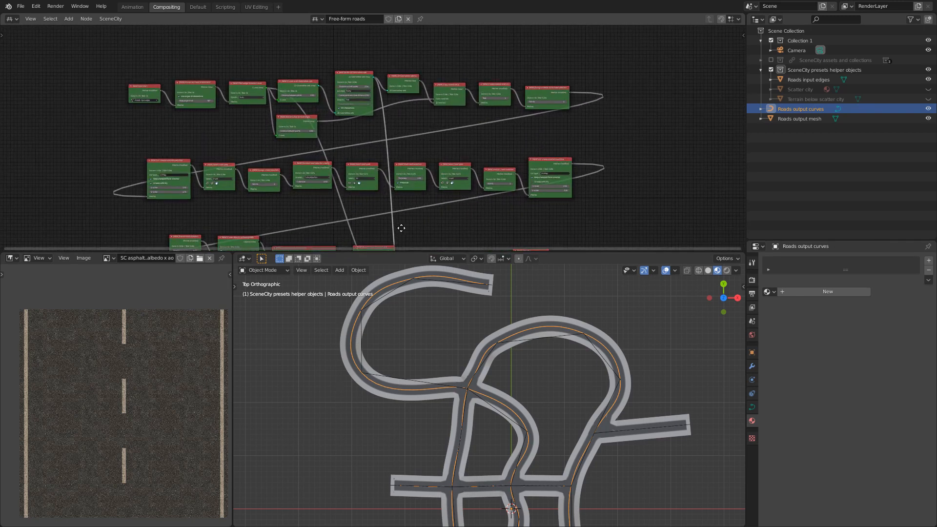
middle_click_drag(398, 217, 431, 190)
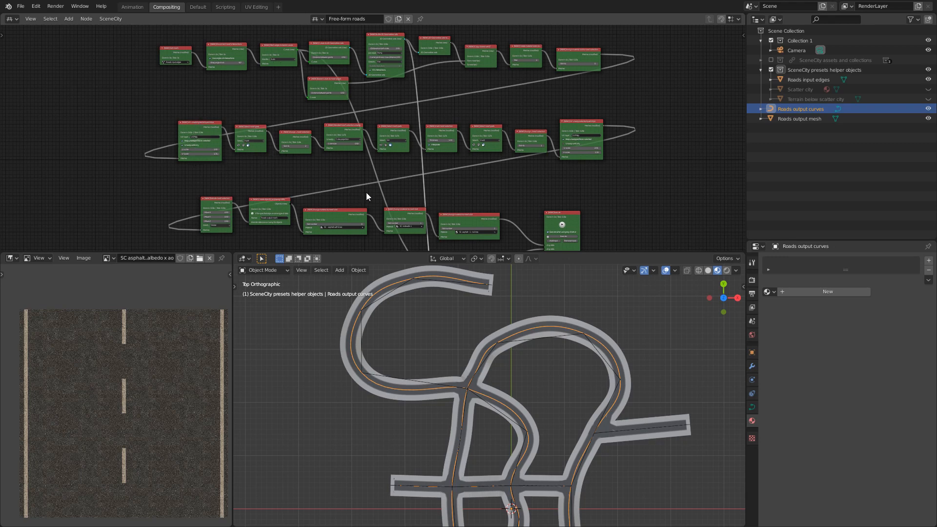
middle_click_drag(489, 197, 478, 39)
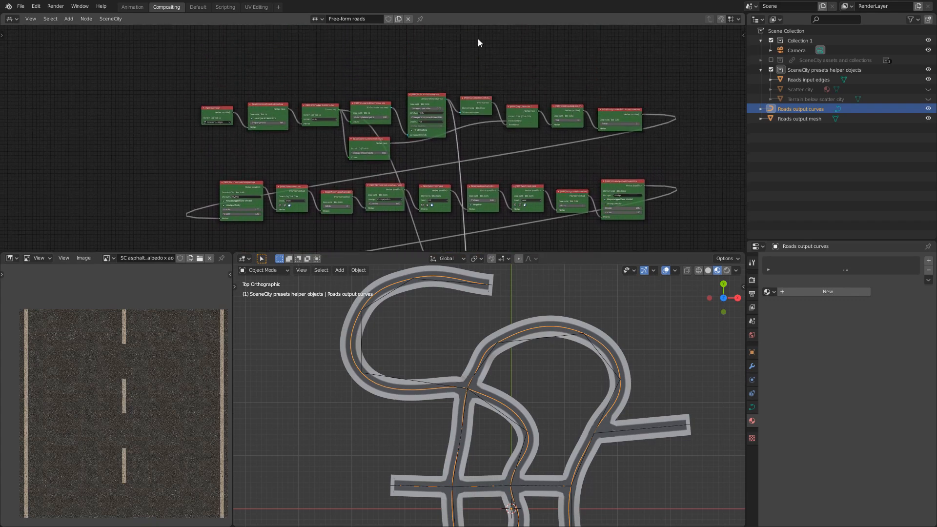
scroll(520, 142, "up", 3)
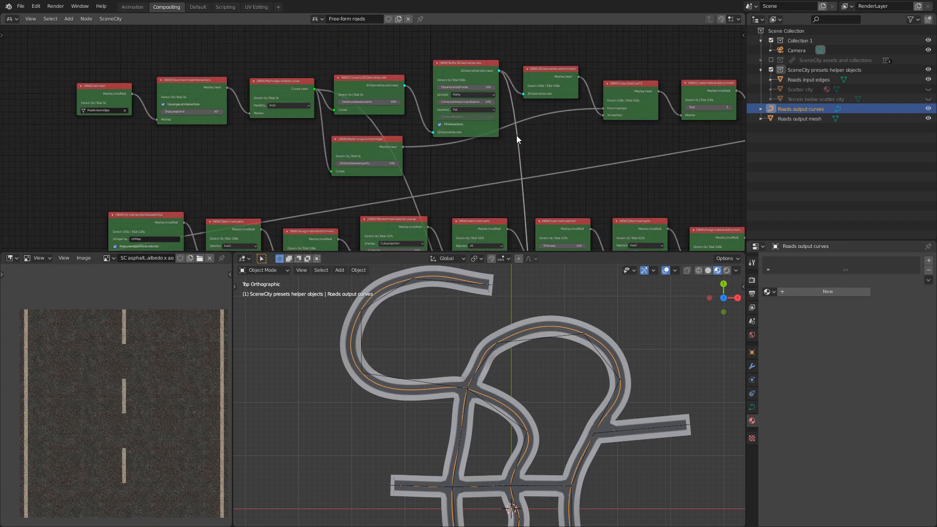
middle_click_drag(692, 222, 656, 127)
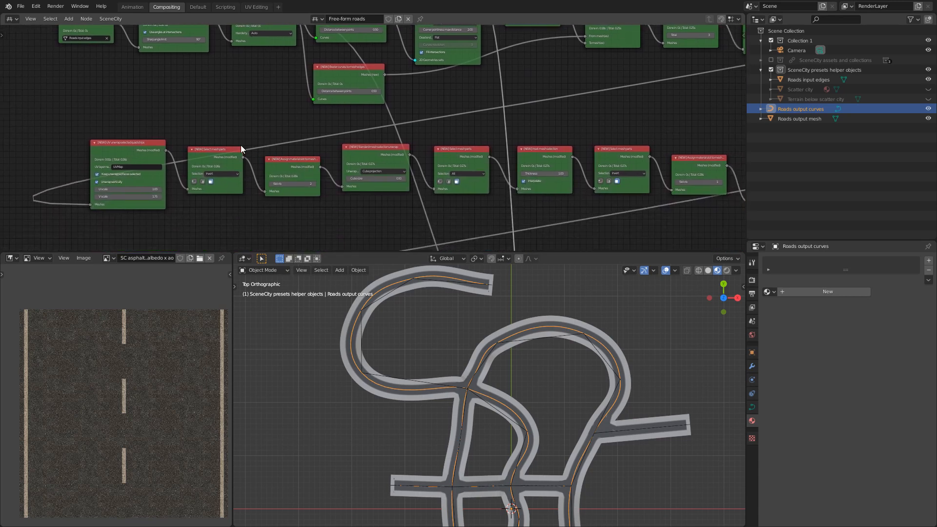
middle_click_drag(480, 235, 337, 37)
scroll(376, 154, "down", 3)
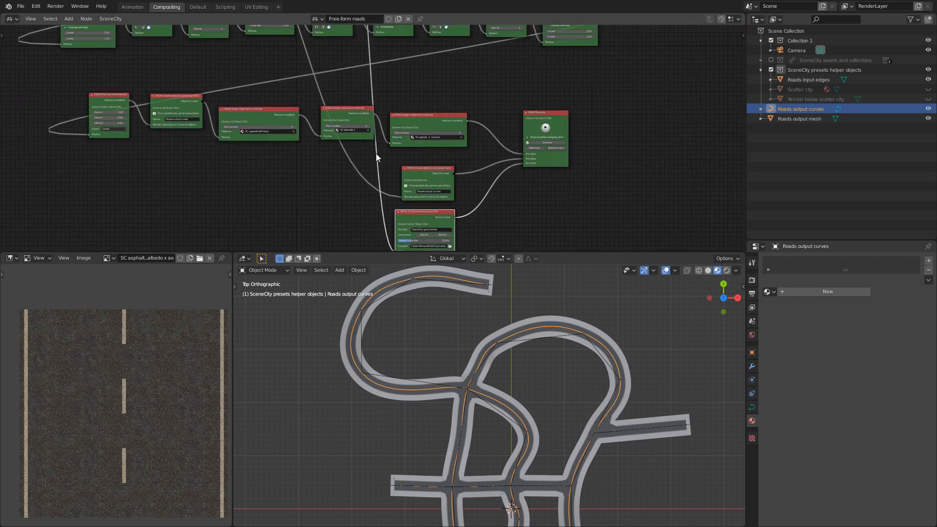
middle_click_drag(343, 74, 383, 182)
scroll(384, 183, "down", 3)
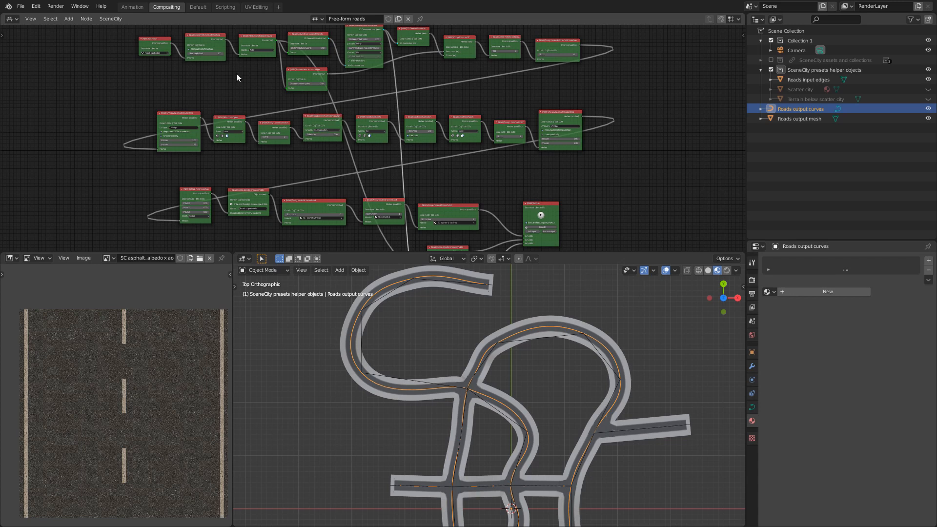
middle_click_drag(464, 425, 430, 342)
scroll(548, 373, "up", 3)
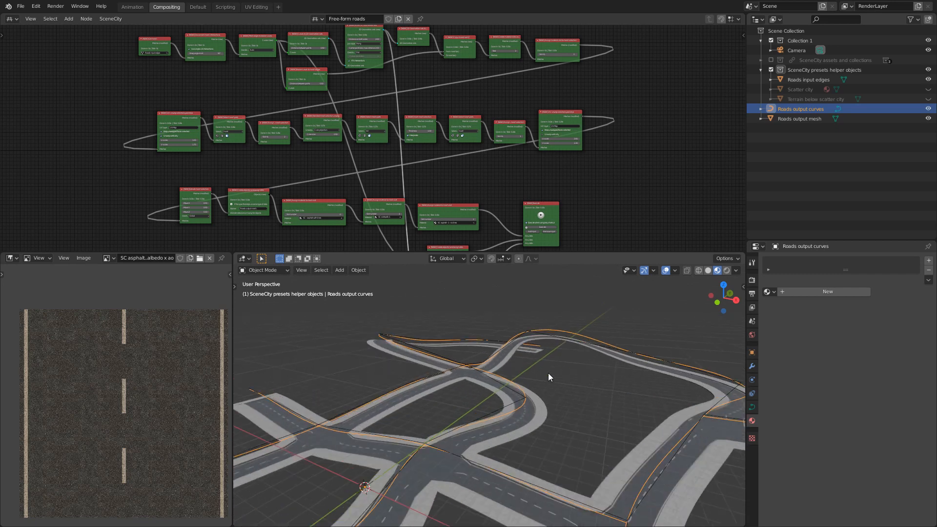